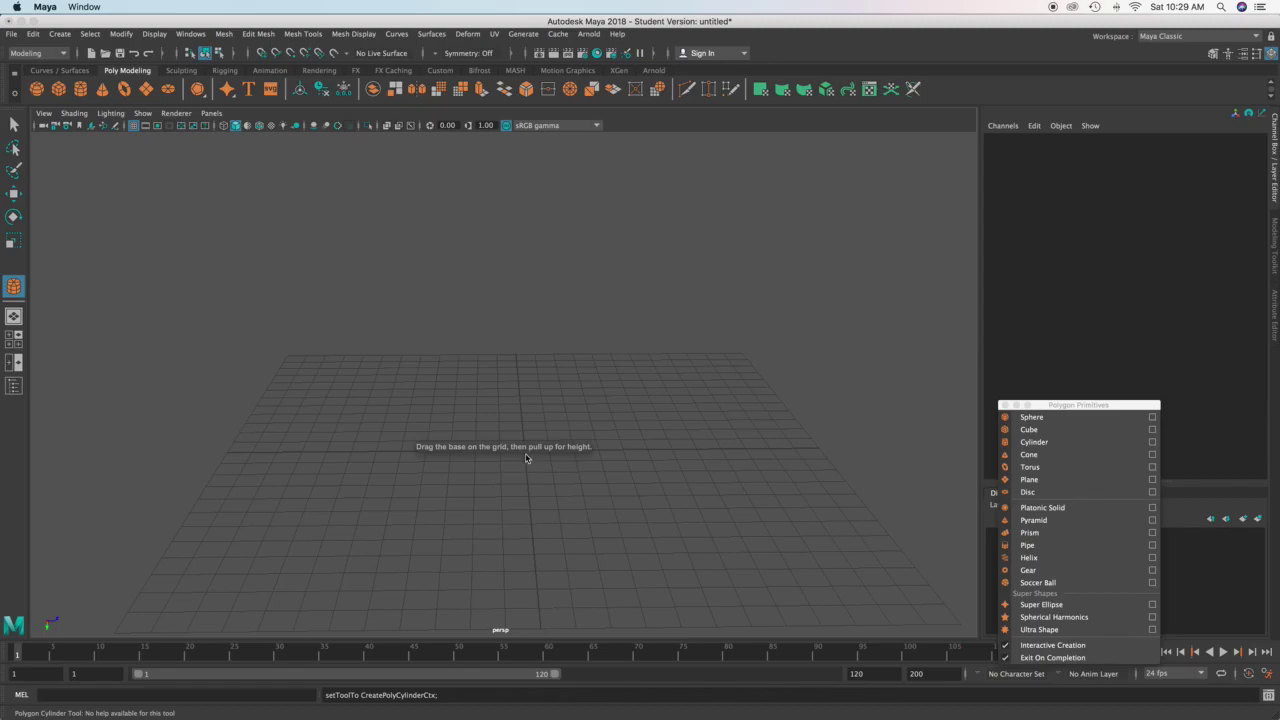
Draw a polygon cylinder on the grid with a radius of about 4.8 and a height of about 17.3
alt+middle_drag(517, 486, 530, 460)
drag(526, 331, 584, 362)
alt+drag(576, 509, 579, 425)
alt+middle_drag(590, 285, 594, 153)
drag(530, 486, 552, 230)
drag(1103, 407, 1011, 550)
alt+drag(679, 190, 668, 418)
key(f)
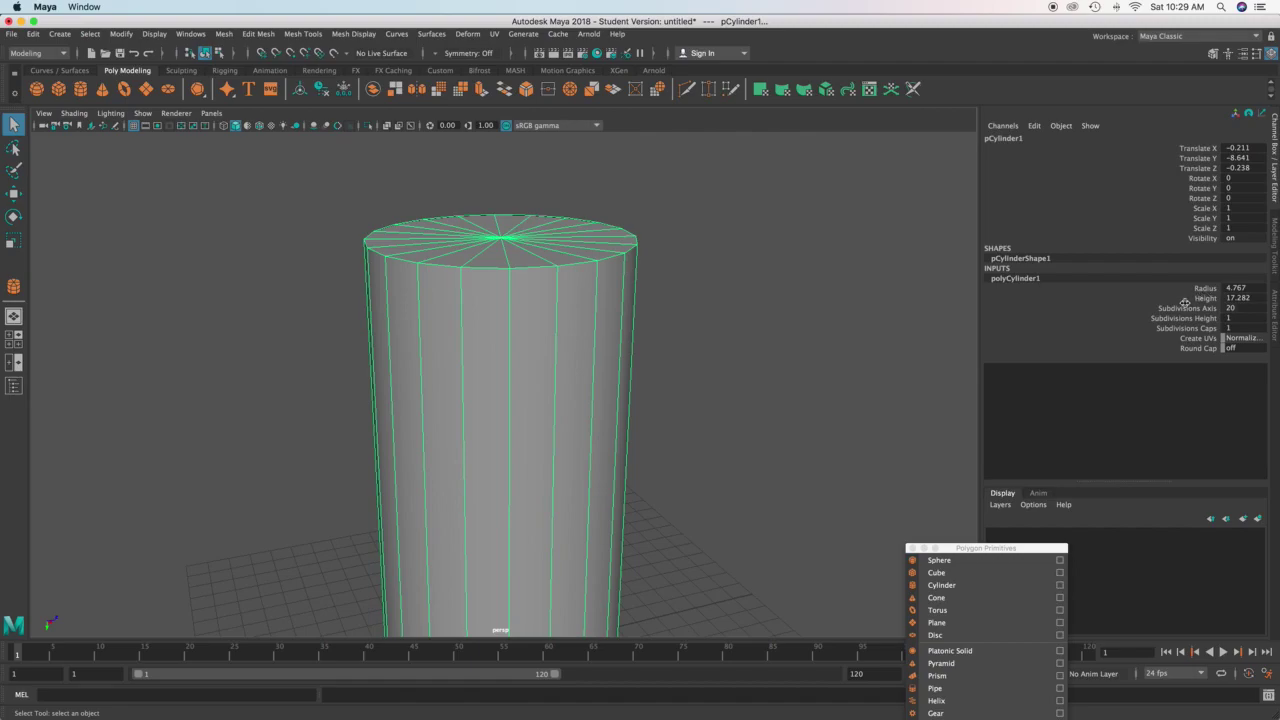
Set the cylinder's Subdivisions Caps to 0 and its Subdivisions Axis to 18
click(1194, 328)
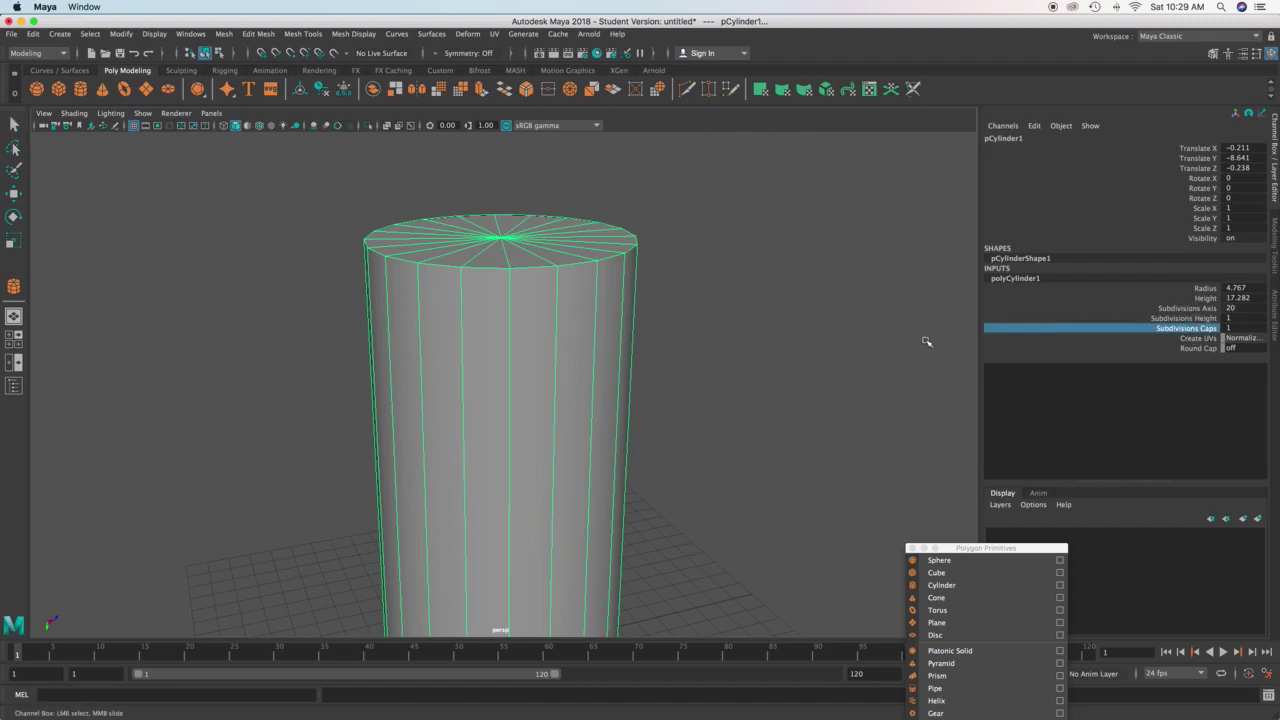
middle_drag(927, 341, 791, 359)
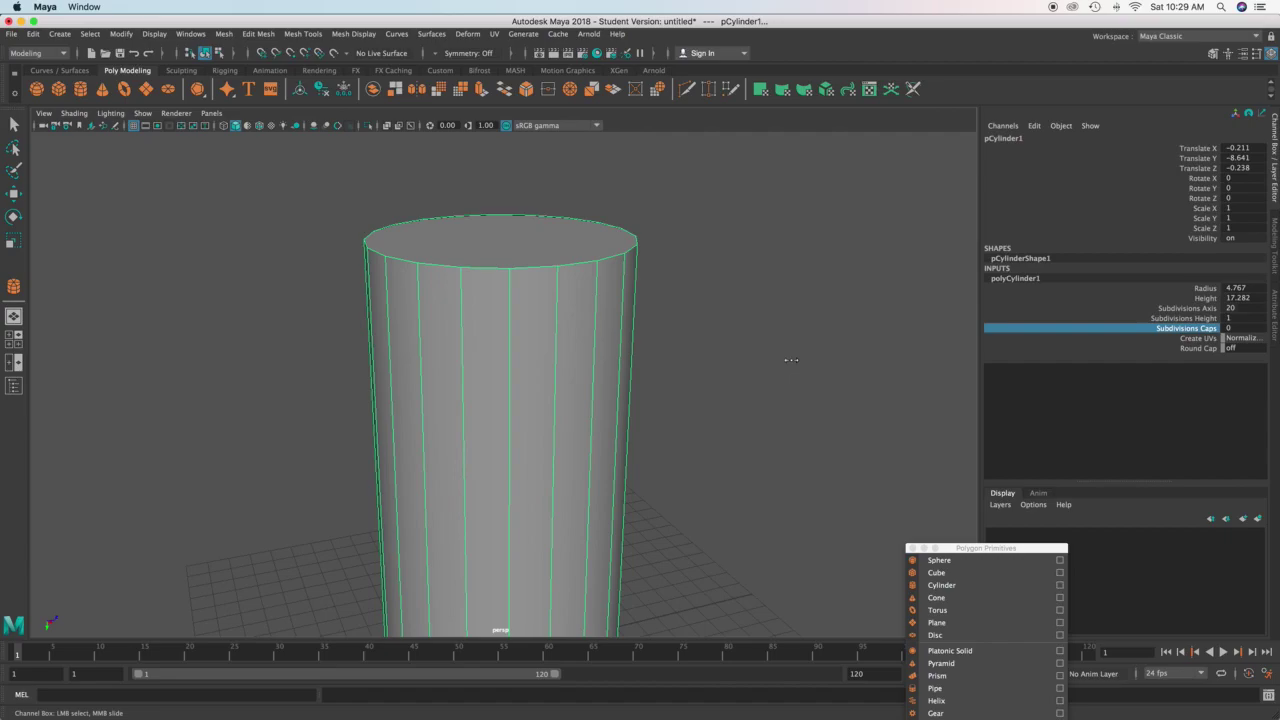
click(1207, 309)
middle_drag(892, 322, 866, 329)
scroll(822, 350, down, 4)
alt+drag(787, 358, 549, 346)
alt+right_drag(549, 346, 610, 358)
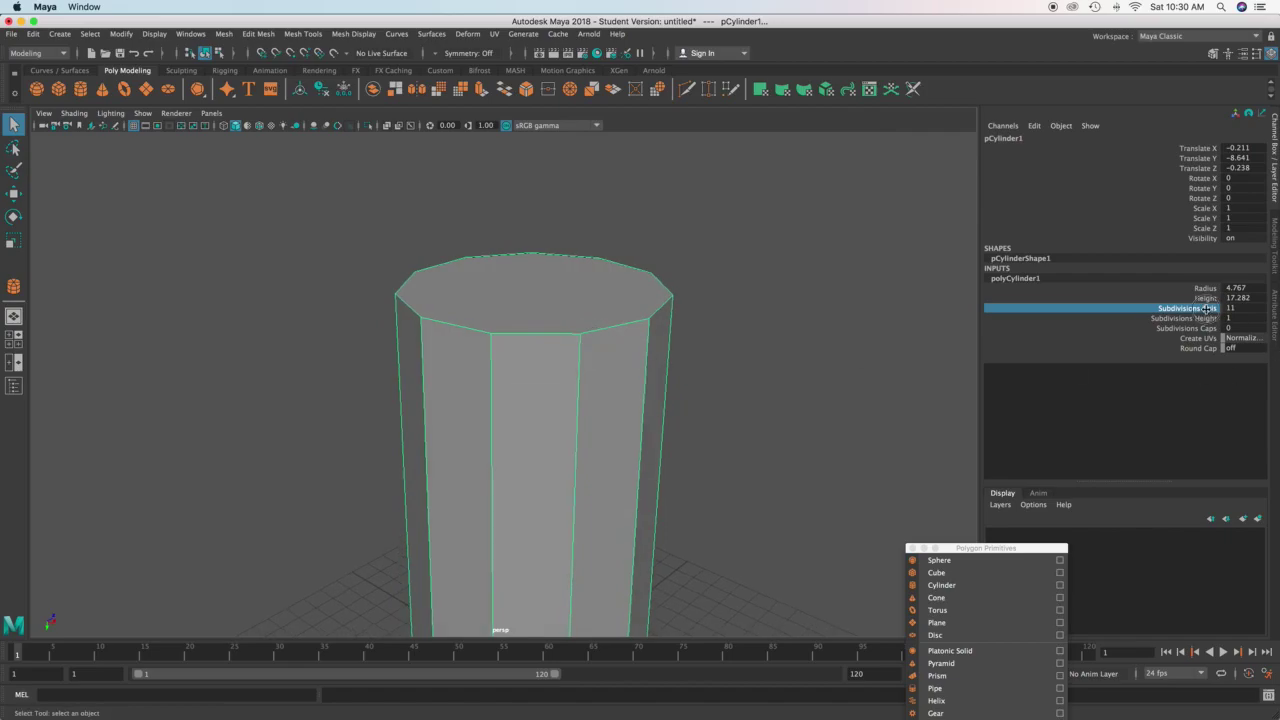
middle_drag(850, 361, 867, 364)
alt+drag(861, 365, 800, 380)
Switch the cylinder to face selection and select its top cap face
right_click(496, 309)
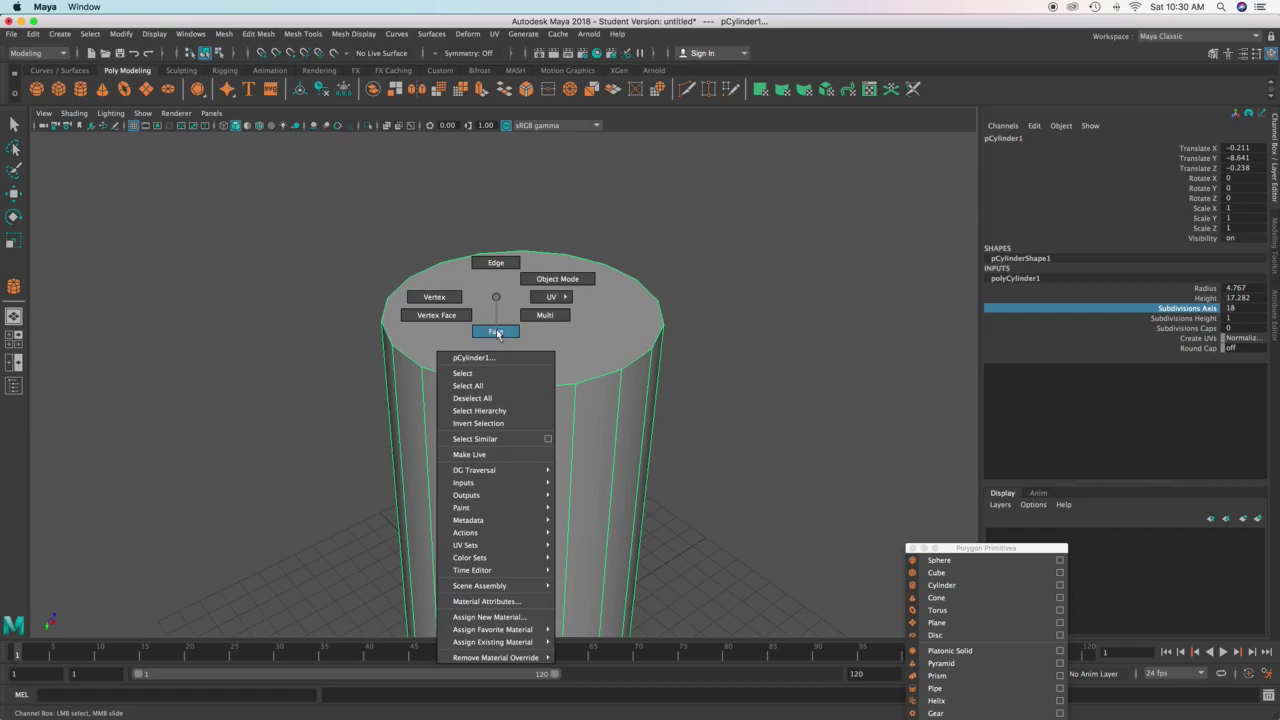
click(496, 330)
click(523, 317)
alt+drag(523, 317, 545, 297)
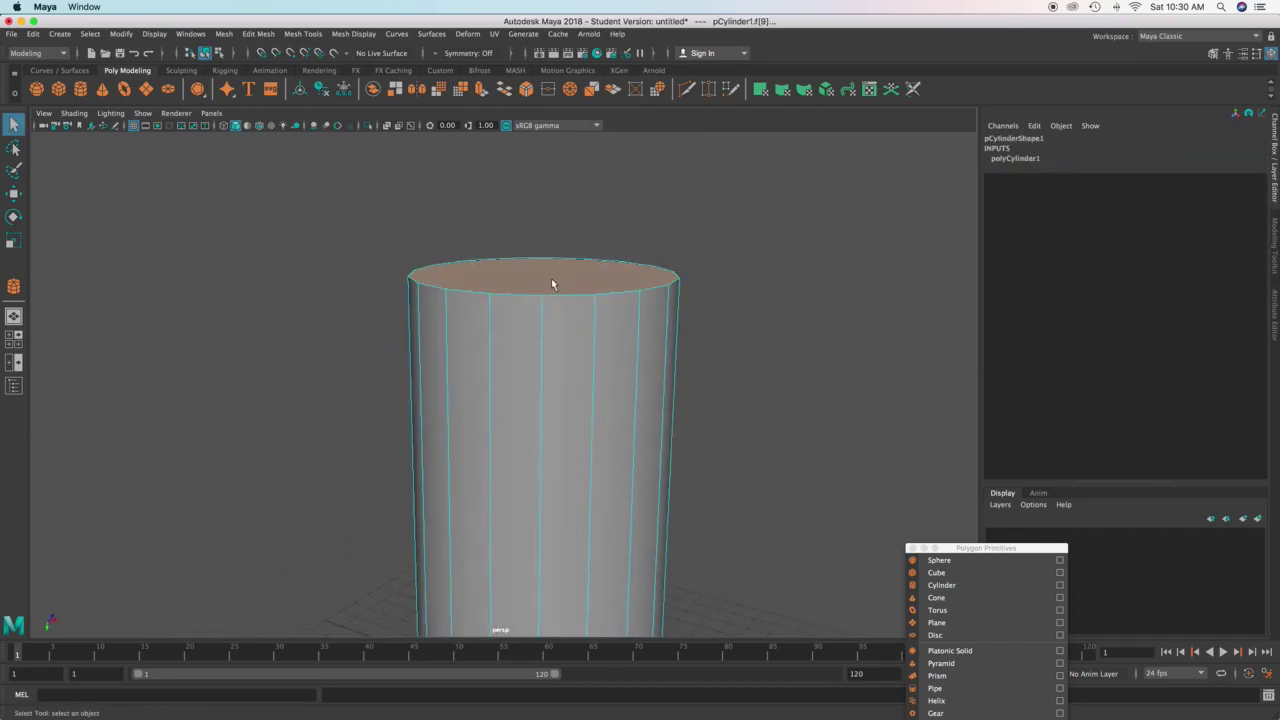
shift+right_drag(545, 277, 543, 311)
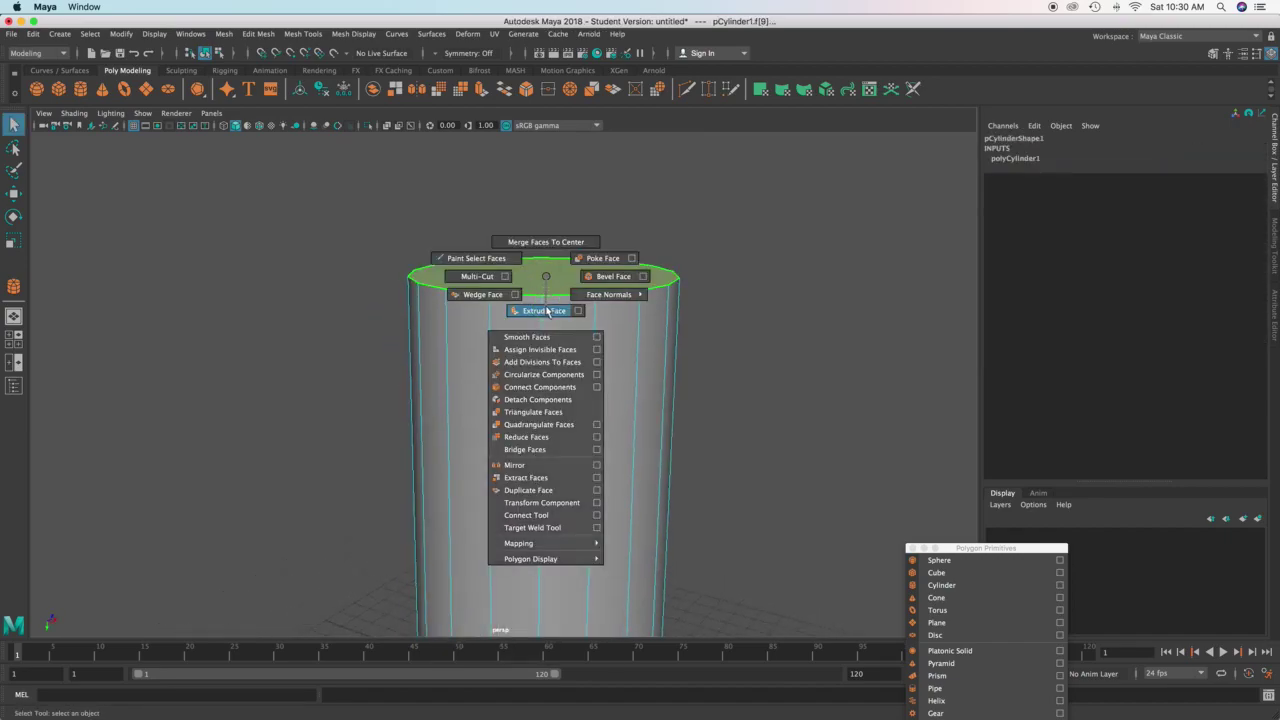
click(546, 311)
alt+drag(556, 386, 517, 403)
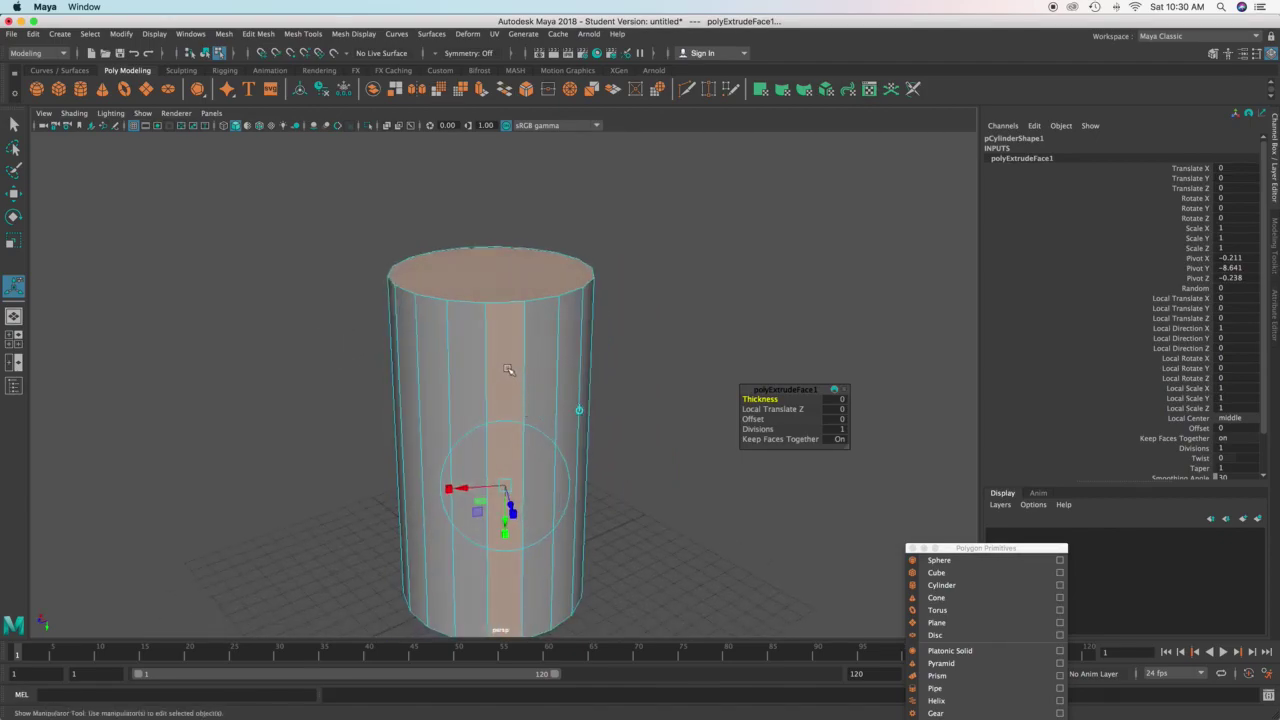
key(ctrl+z)
key(ctrl+z)
key(ctrl+z)
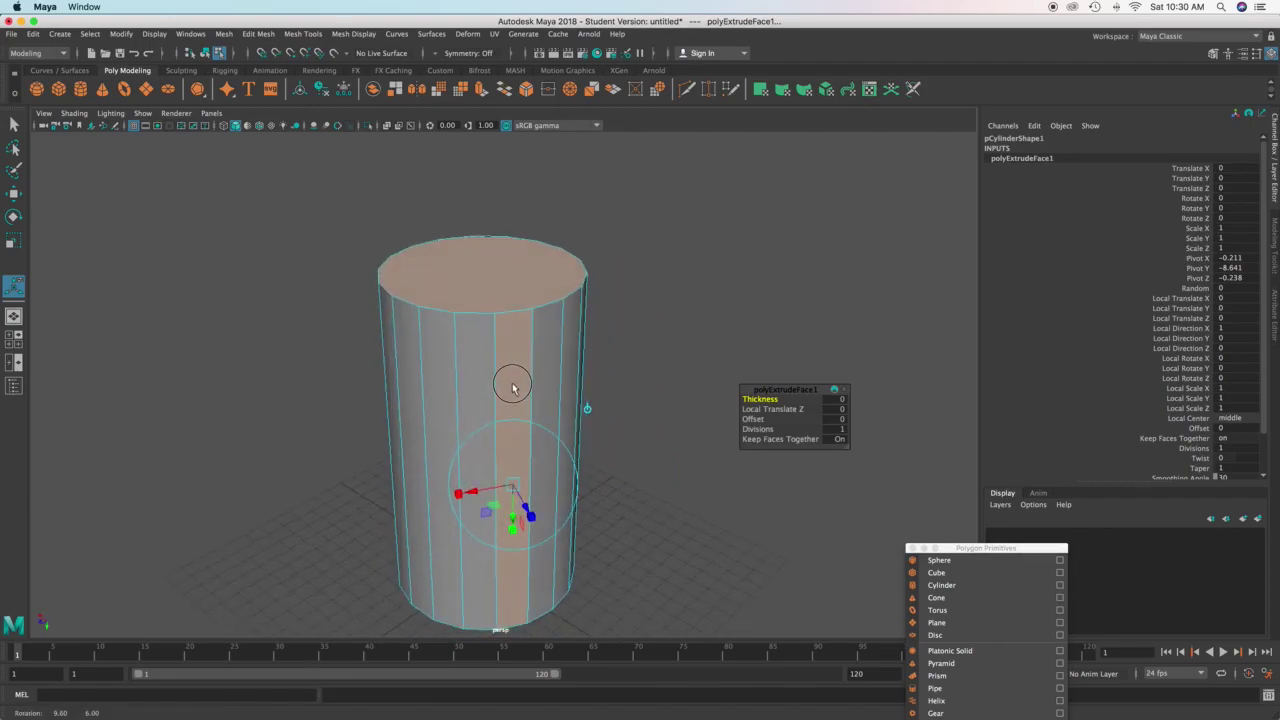
Extrude only the cylinder's top cap face, scale it inward to about 0.8 and raise it slightly to form a sloped shoulder
alt+drag(482, 322, 623, 294)
click(480, 306)
shift+right_drag(540, 294, 543, 335)
key(r)
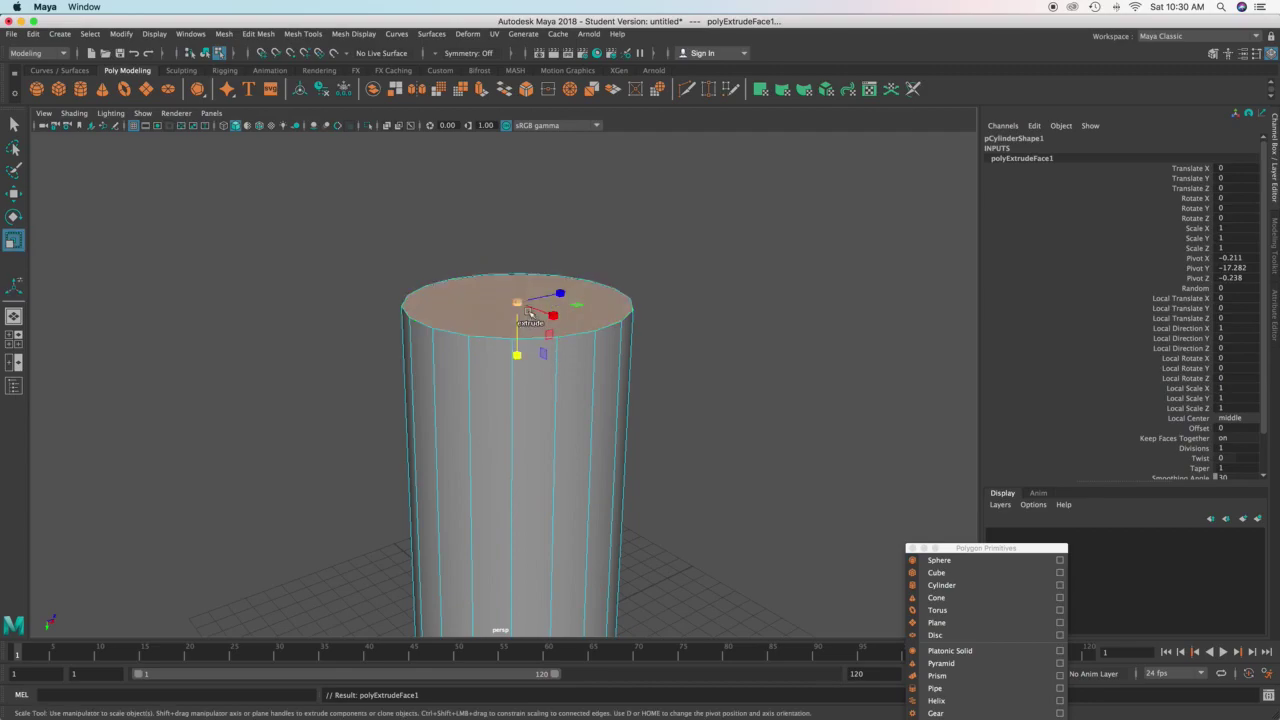
drag(513, 304, 484, 308)
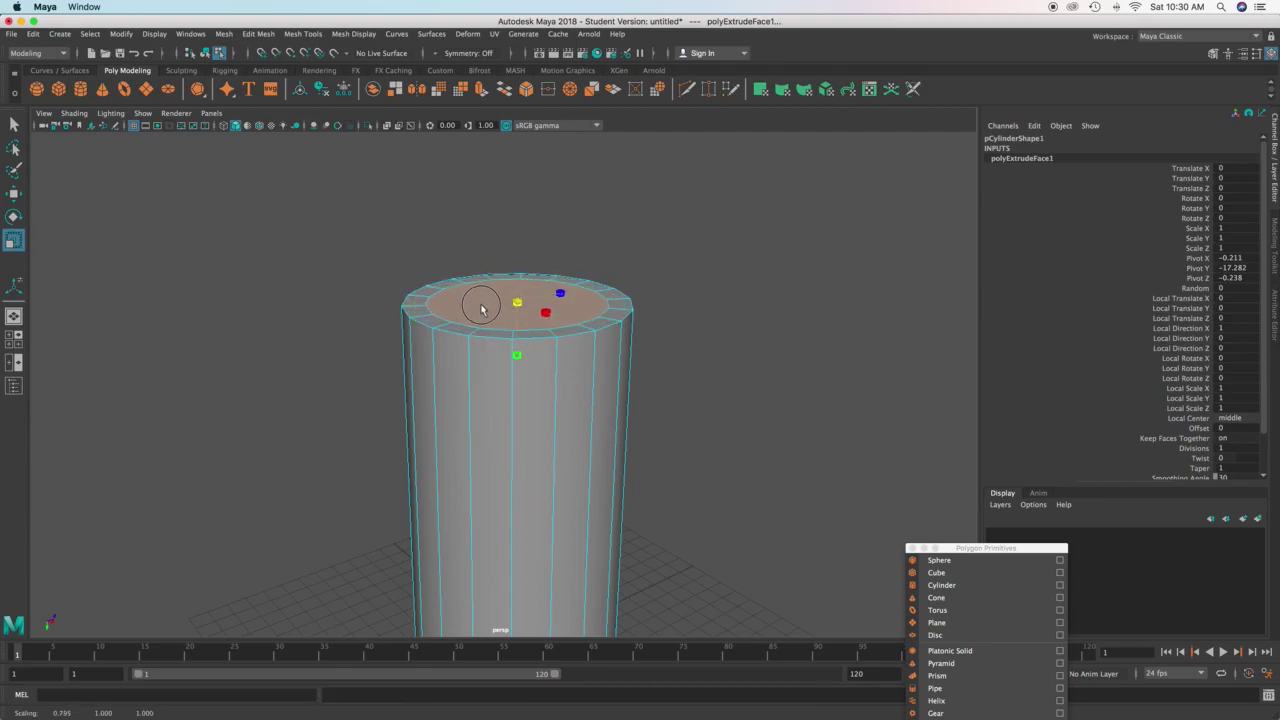
key(w)
drag(517, 354, 517, 343)
Extrude the top face again, scale it inward and raise it slightly, checking the curve in smooth preview
key(ctrl+e)
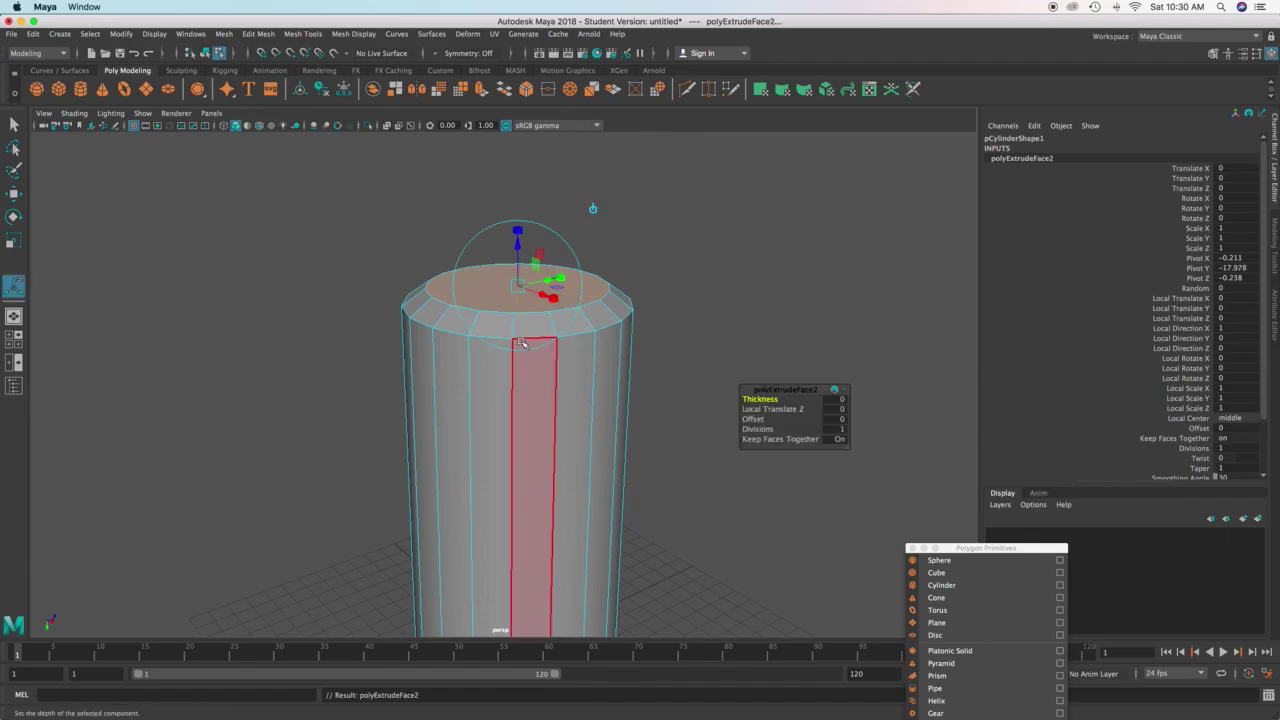
key(r)
drag(517, 288, 510, 291)
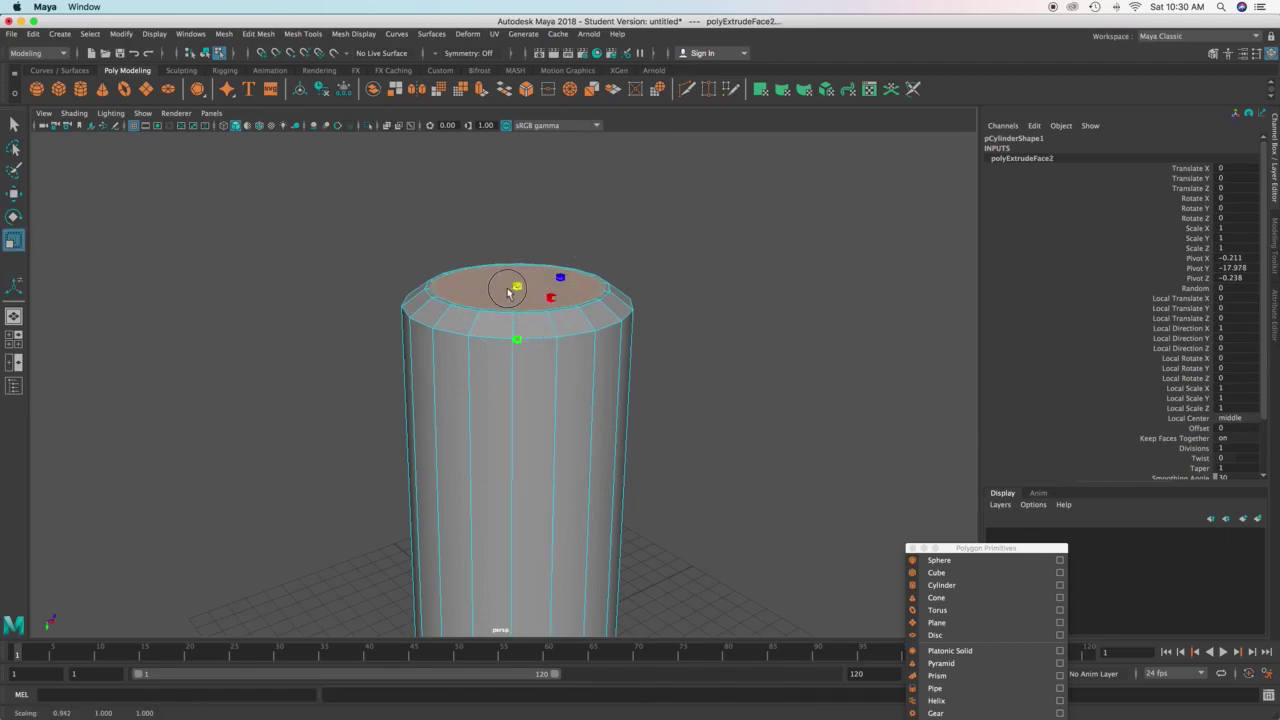
key(w)
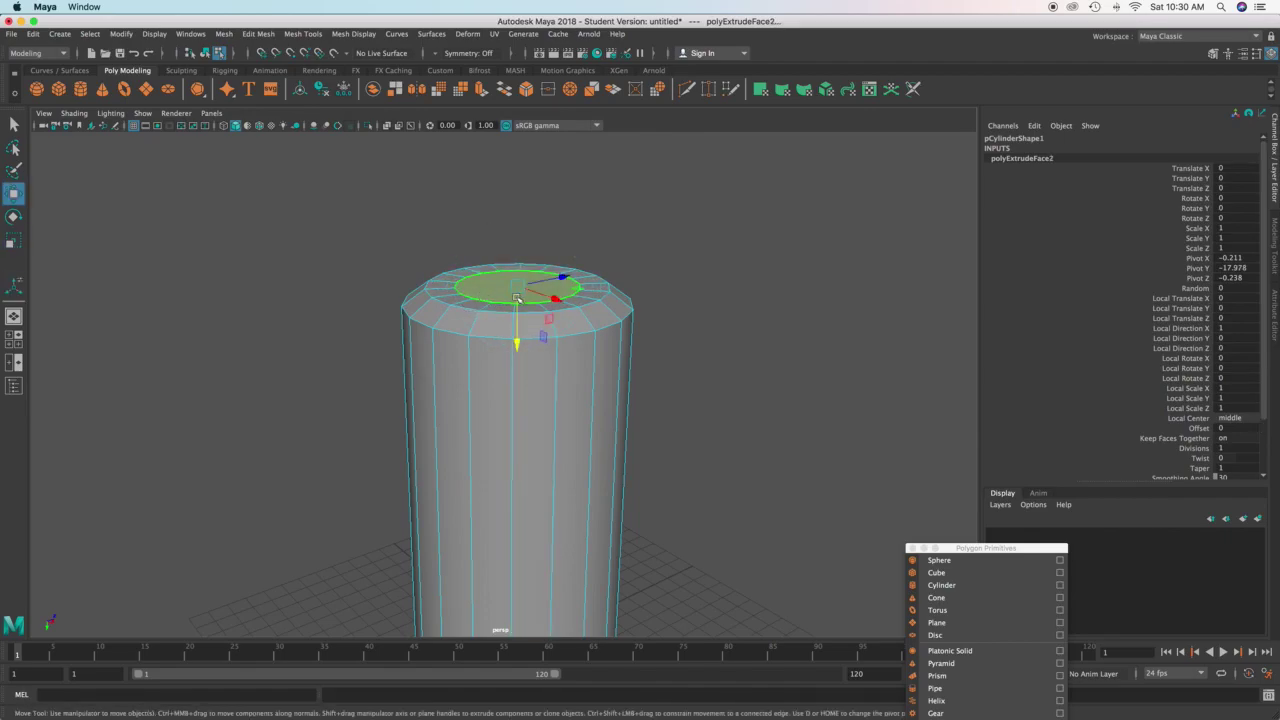
drag(518, 342, 531, 320)
scroll(509, 359, up, 2)
alt+middle_drag(531, 320, 508, 360)
key(3)
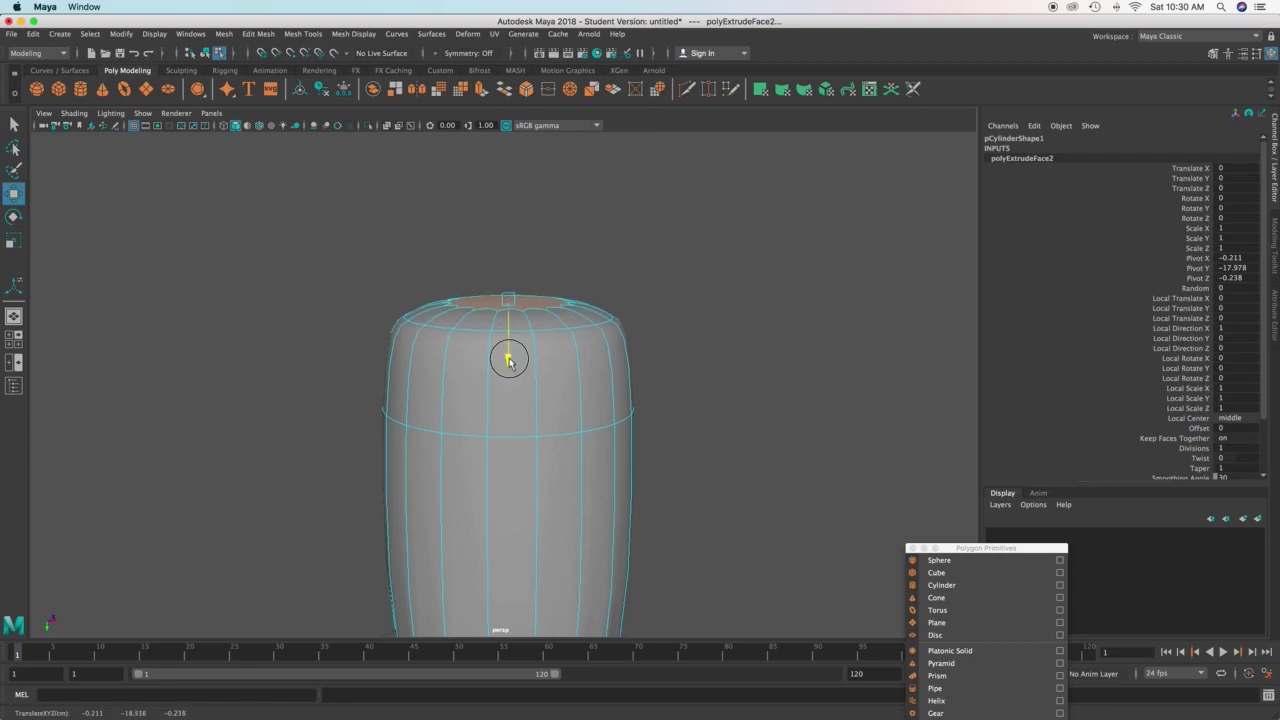
key(1)
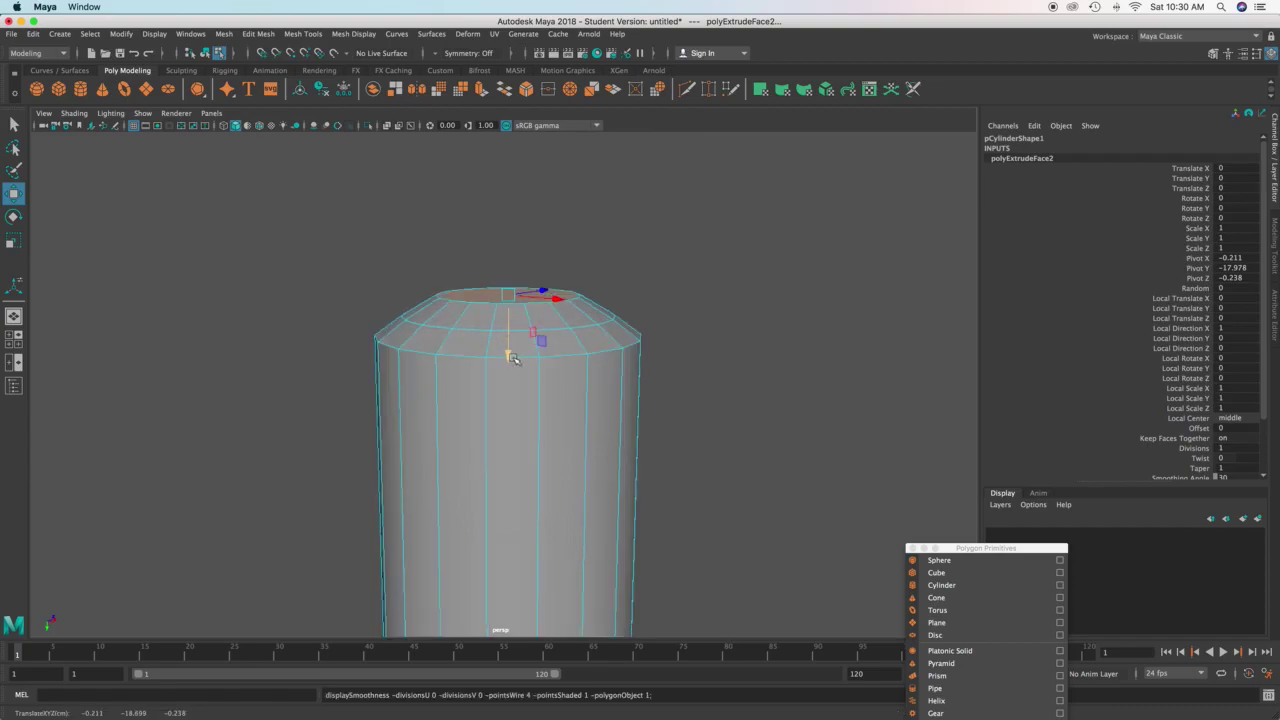
middle_drag(508, 349, 508, 360)
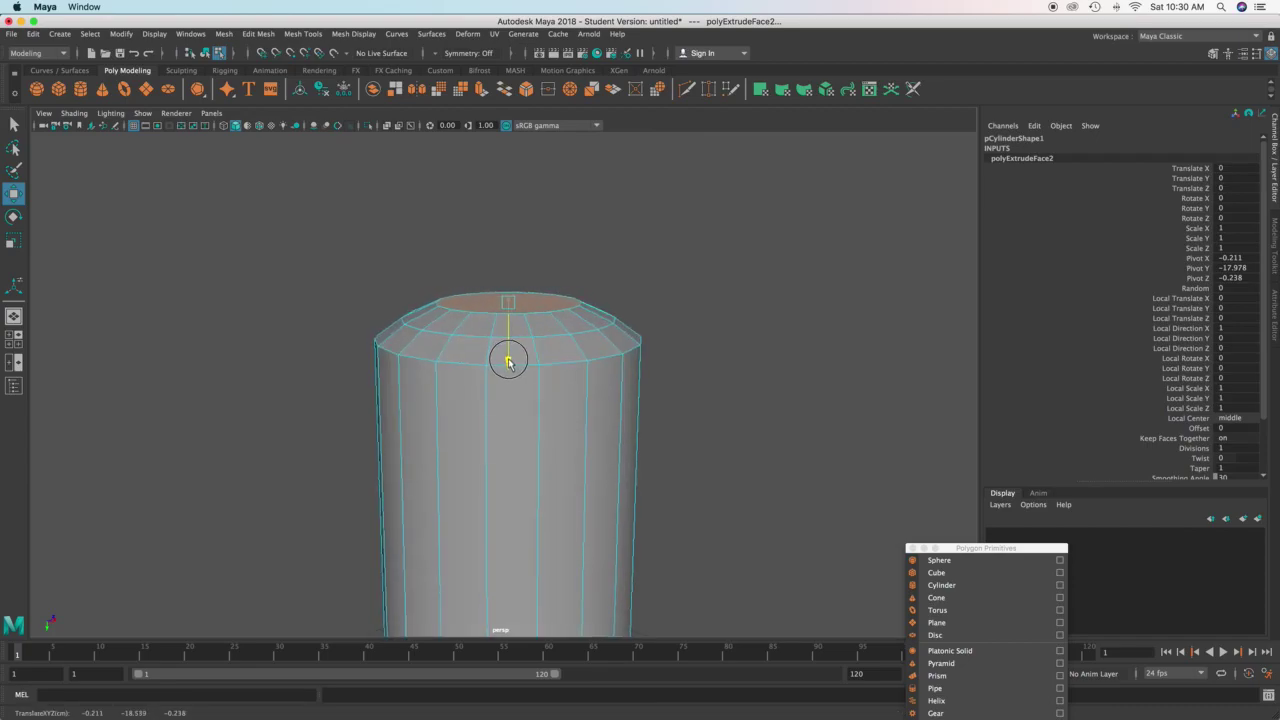
Extrude the top face a third time and scale it inward to about half its size
alt+drag(510, 362, 513, 396)
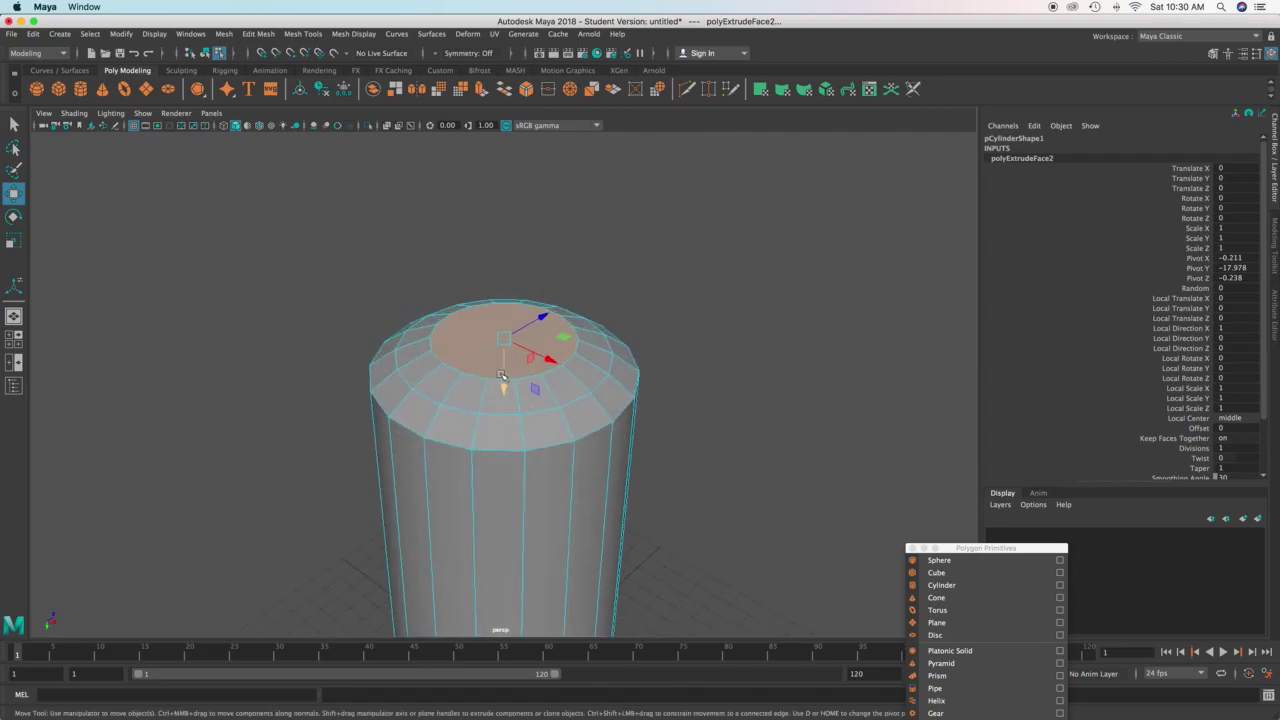
alt+right_drag(513, 396, 634, 366)
alt+drag(634, 366, 632, 384)
key(ctrl+e)
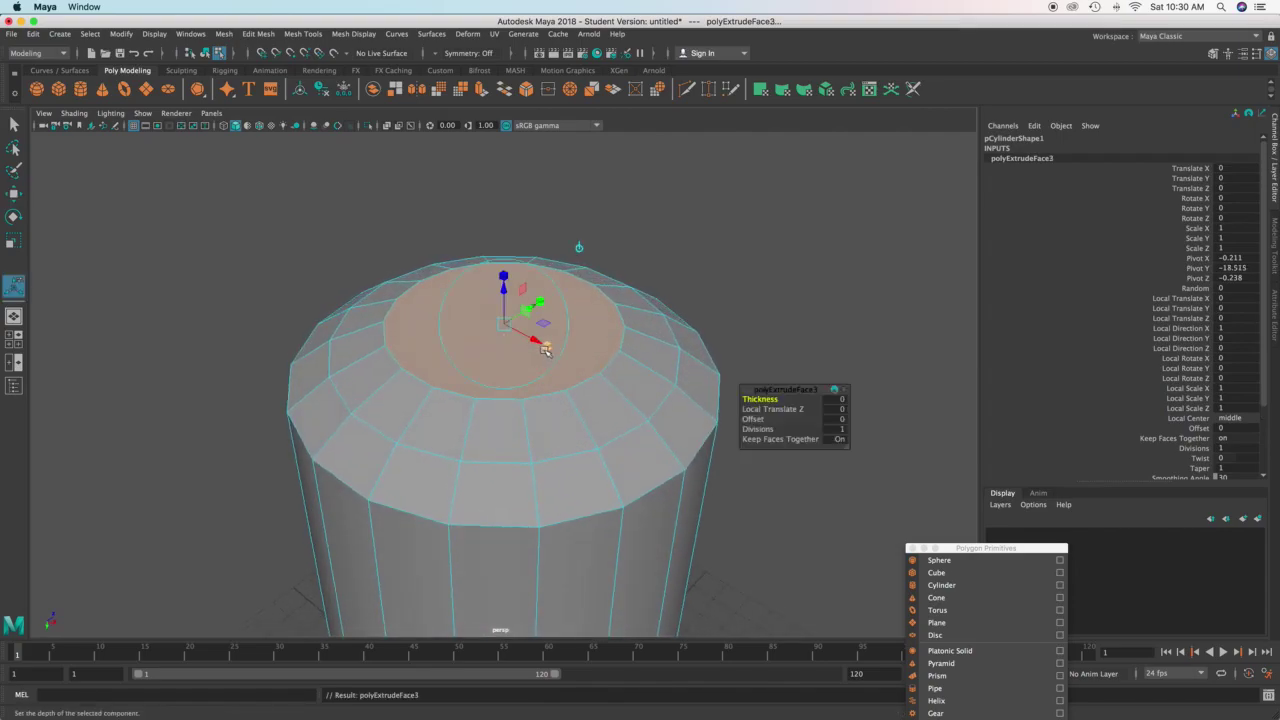
key(r)
drag(505, 326, 432, 336)
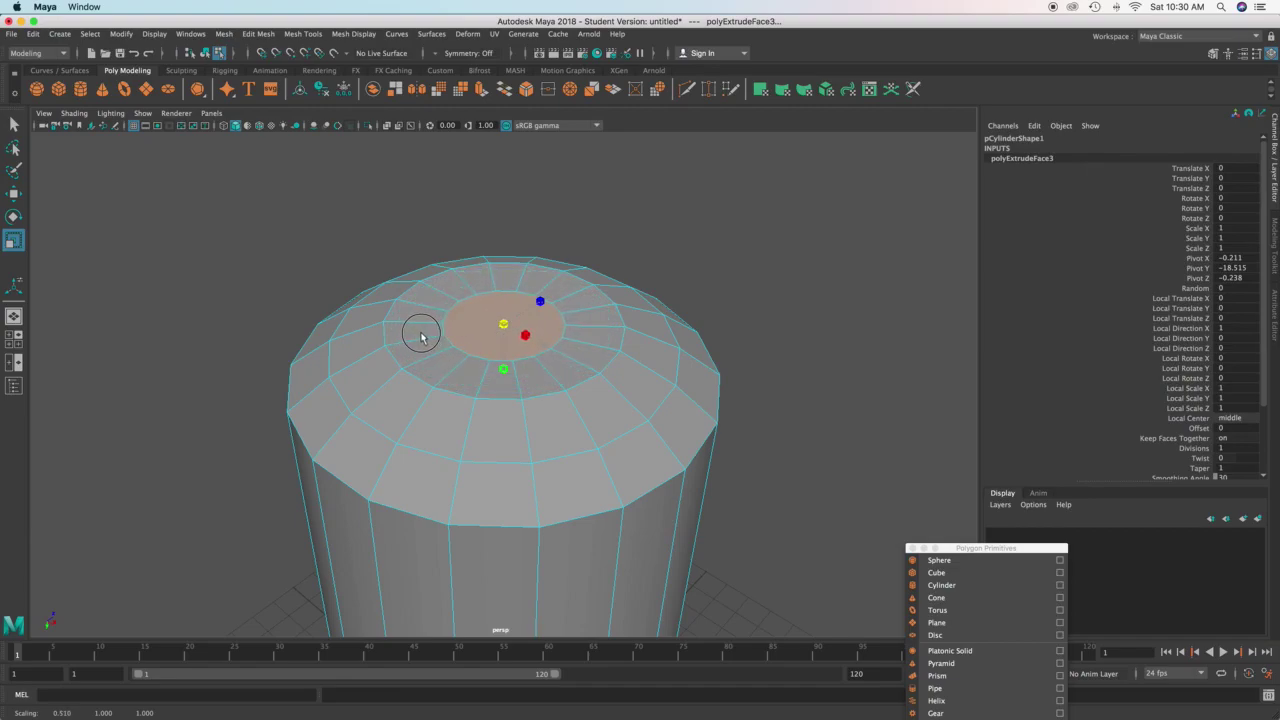
key(w)
alt+drag(528, 371, 534, 327)
mouse_move(529, 307)
alt+mouse_down()
mouse_move(554, 278)
mouse_move(511, 290)
mouse_move(516, 318)
alt+mouse_up()
alt+right_drag(516, 318, 551, 309)
alt+drag(552, 309, 600, 290)
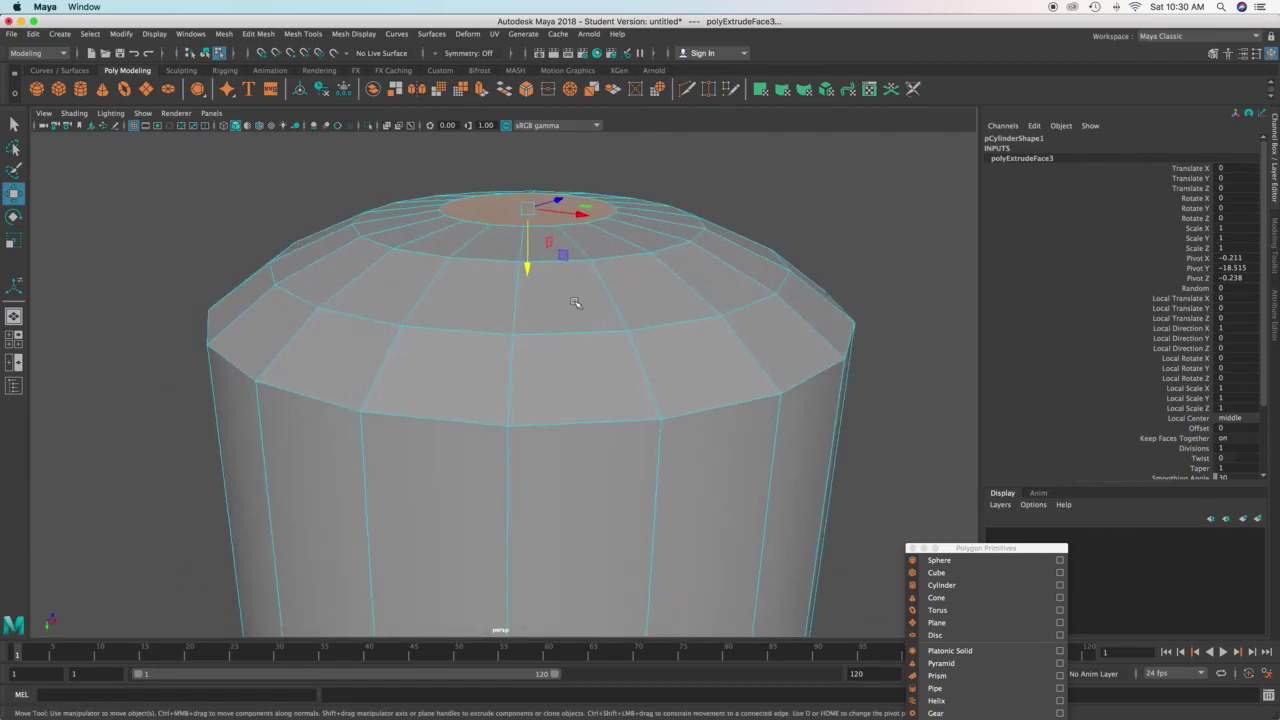
Return the cylinder to object mode and examine its rounded top in smooth preview
right_drag(609, 291, 670, 265)
right_drag(759, 272, 770, 278)
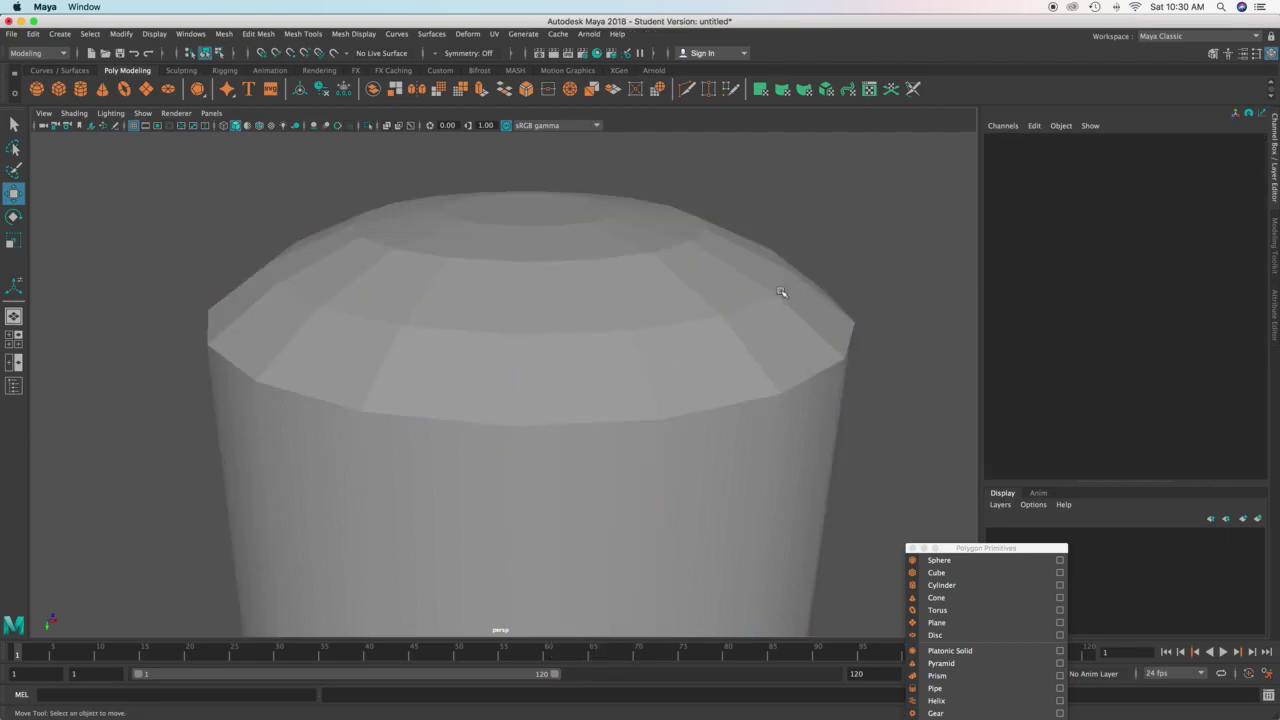
scroll(517, 343, down, 5)
click(527, 352)
key(3)
click(740, 330)
scroll(560, 423, down, 5)
scroll(537, 412, up, 5)
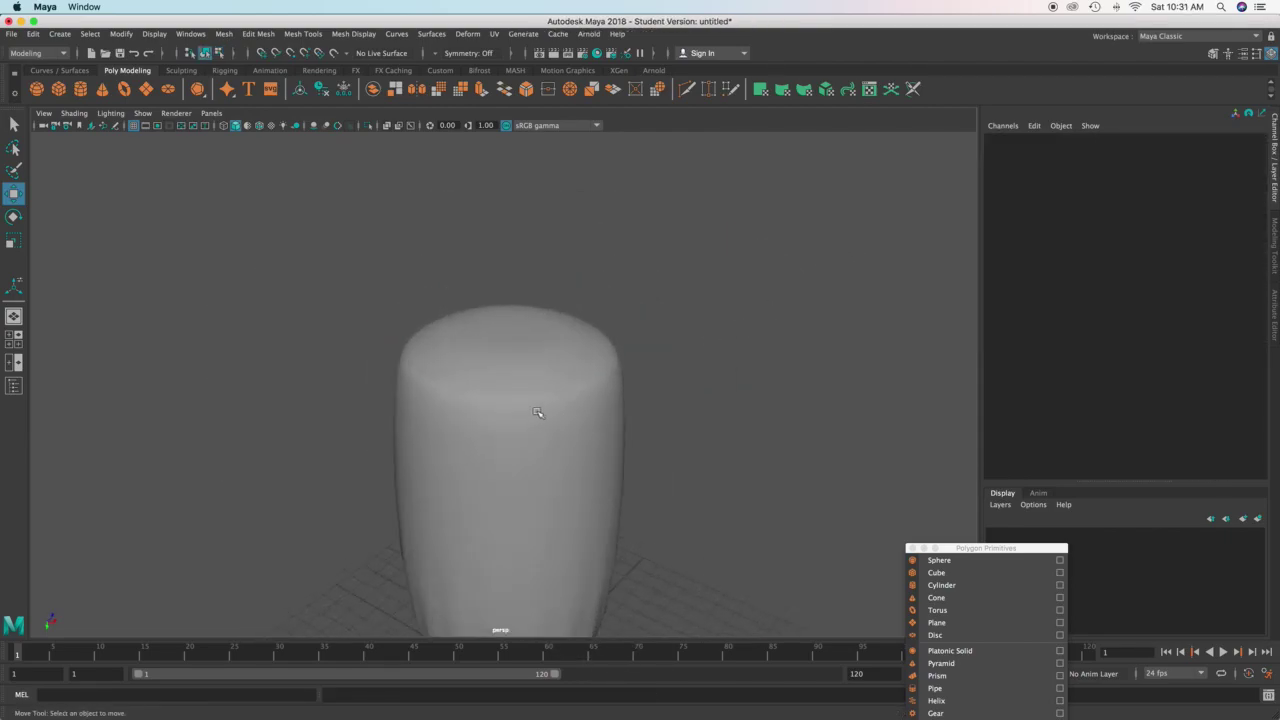
Move the edge loop at the base of the rounded top downward, preview the shape smoothed and return to object mode
click(546, 356)
scroll(543, 366, up, 3)
key(1)
right_drag(536, 348, 543, 315)
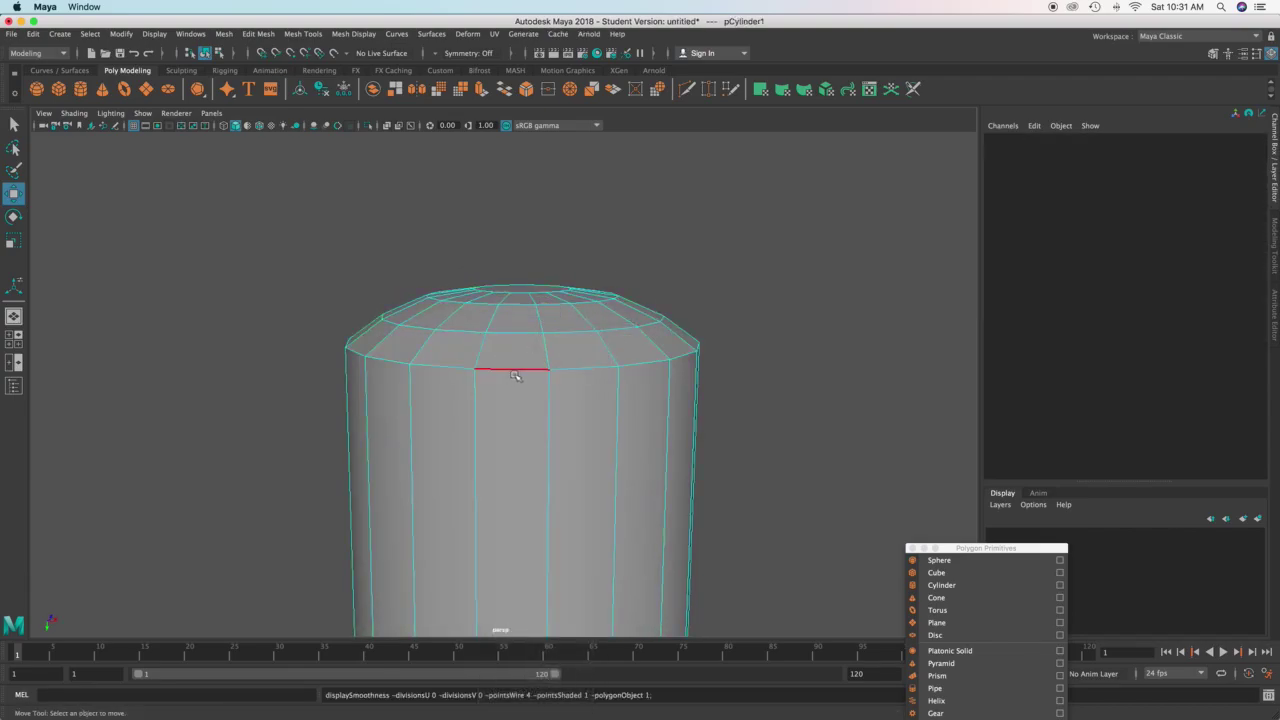
double_click(516, 370)
drag(517, 404, 520, 425)
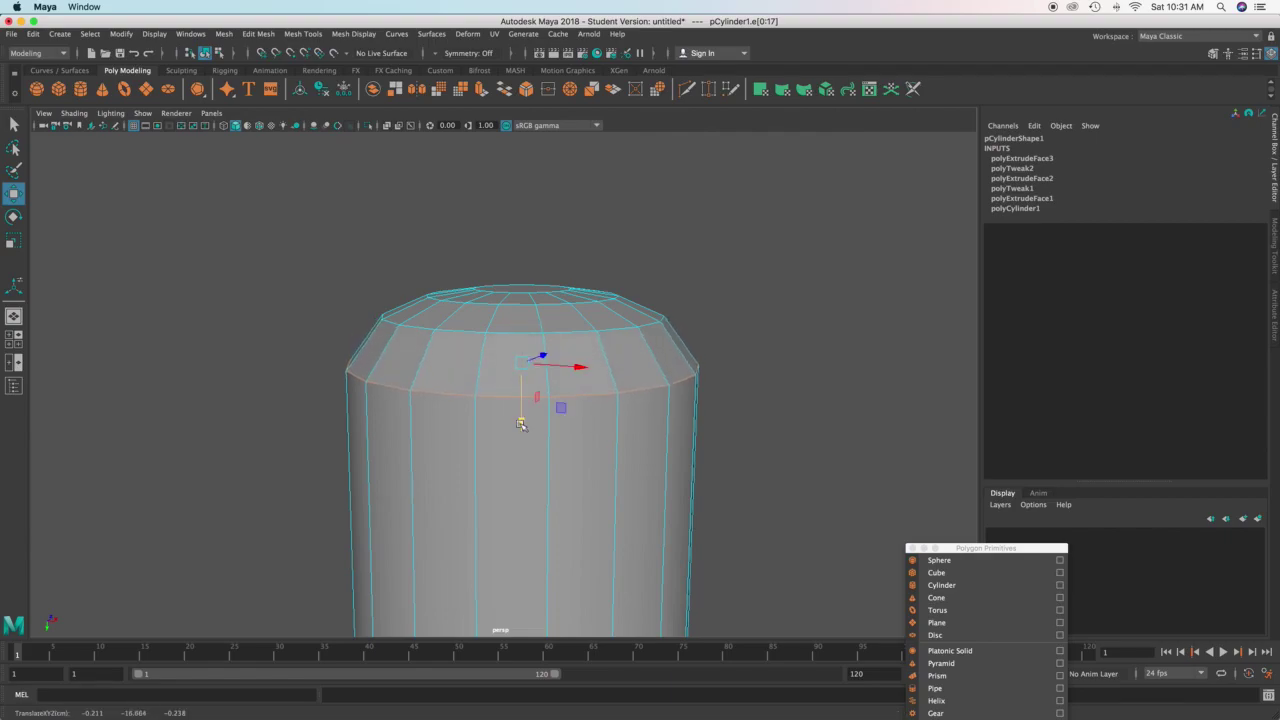
key(3)
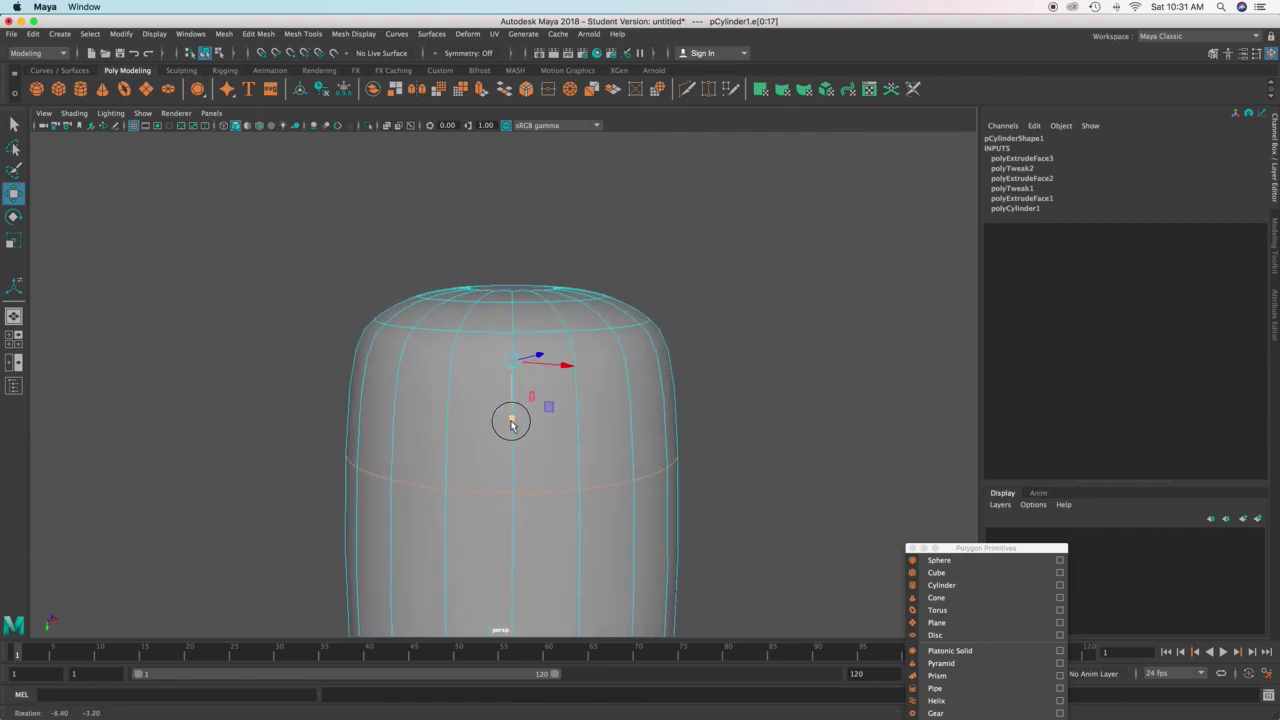
right_drag(623, 347, 674, 329)
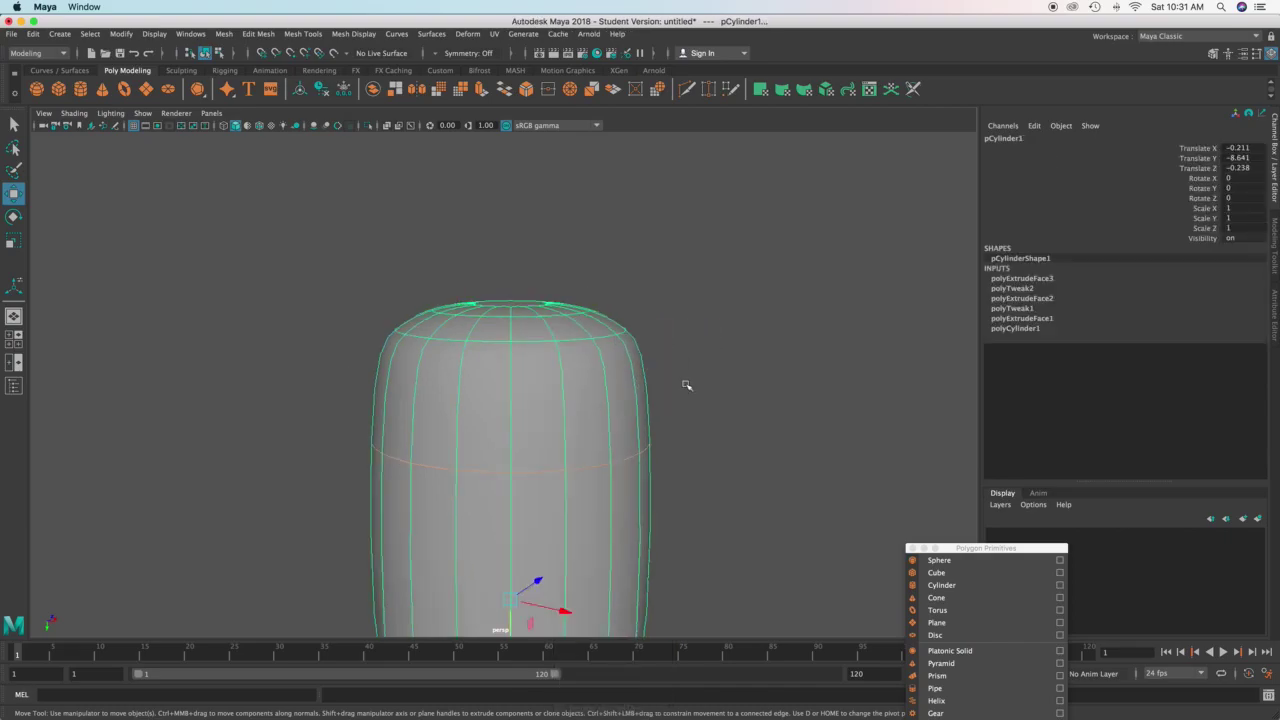
Extrude the cylinder's bottom cap face, scale it inward and move it down slightly to form a sloped edge
key(f)
shift+right_drag(540, 400, 485, 430)
alt+drag(522, 480, 506, 357)
right_drag(506, 357, 519, 445)
click(506, 378)
key(1)
click(517, 414)
key(r)
drag(506, 434, 462, 441)
key(w)
drag(505, 488, 504, 507)
Extrude the bottom face again, scale it inward and turn on smooth preview
key(g)
key(r)
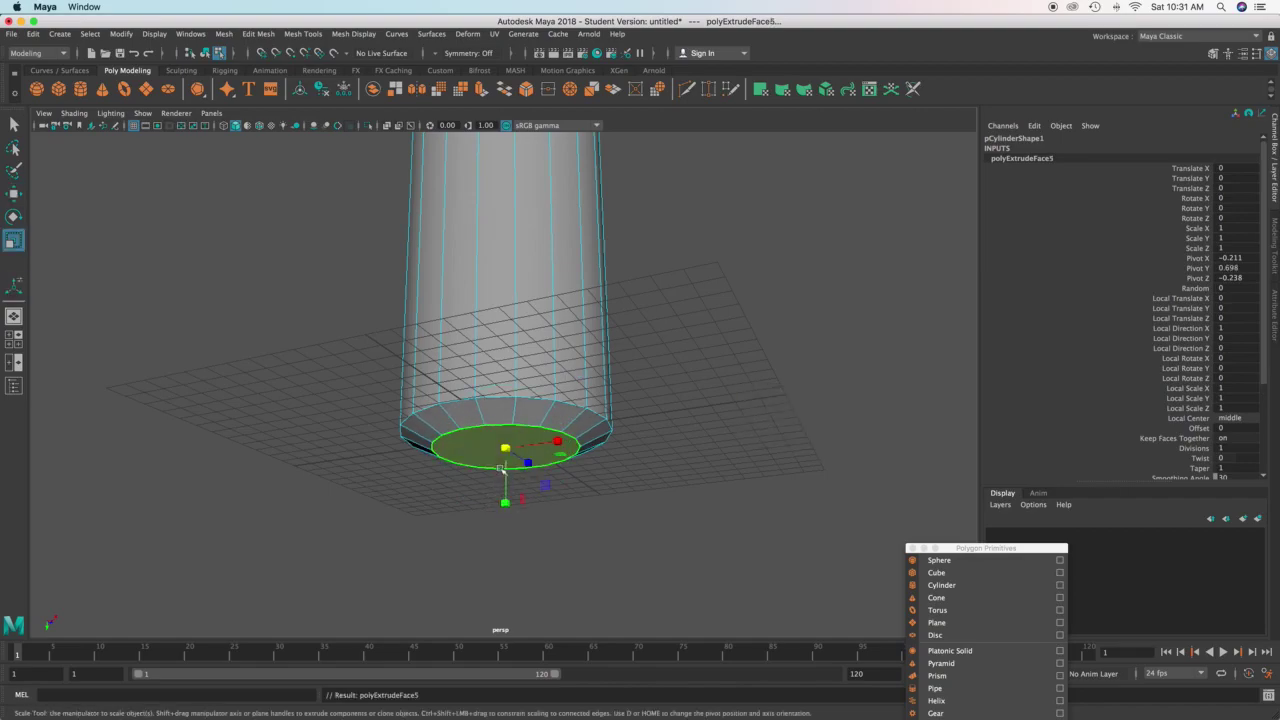
drag(506, 450, 468, 464)
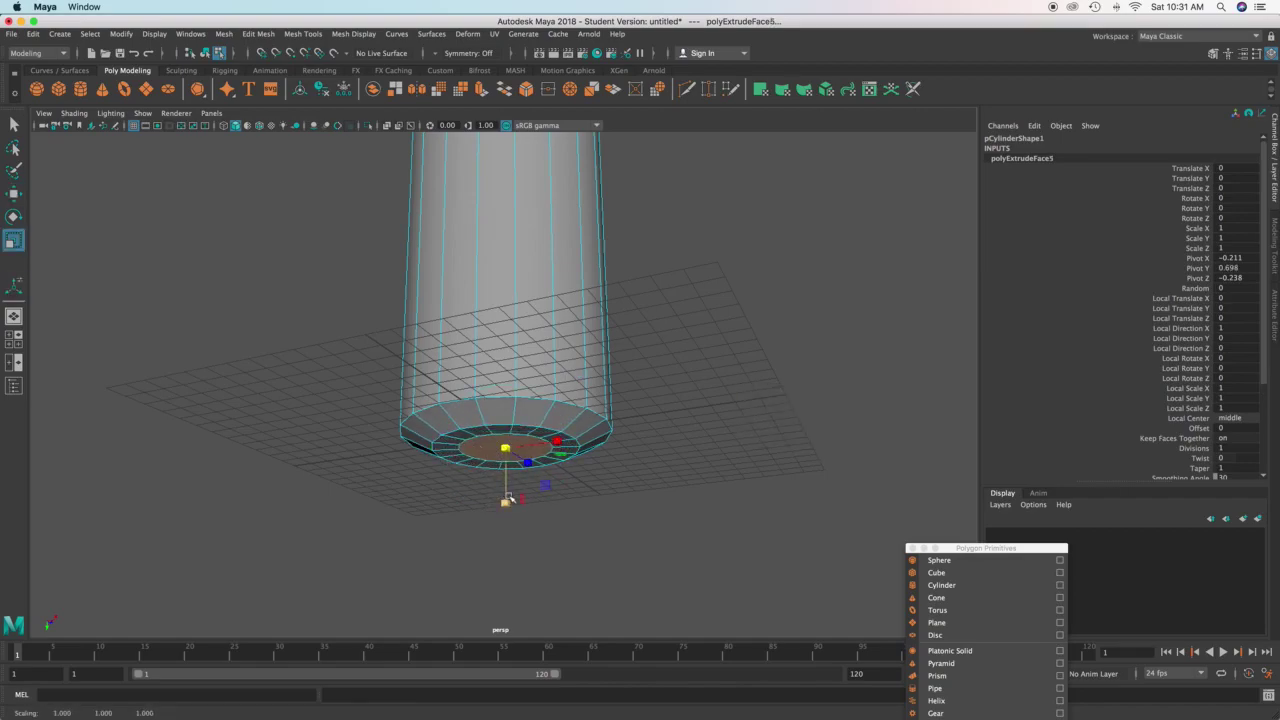
key(w)
alt+drag(507, 510, 513, 470)
key(3)
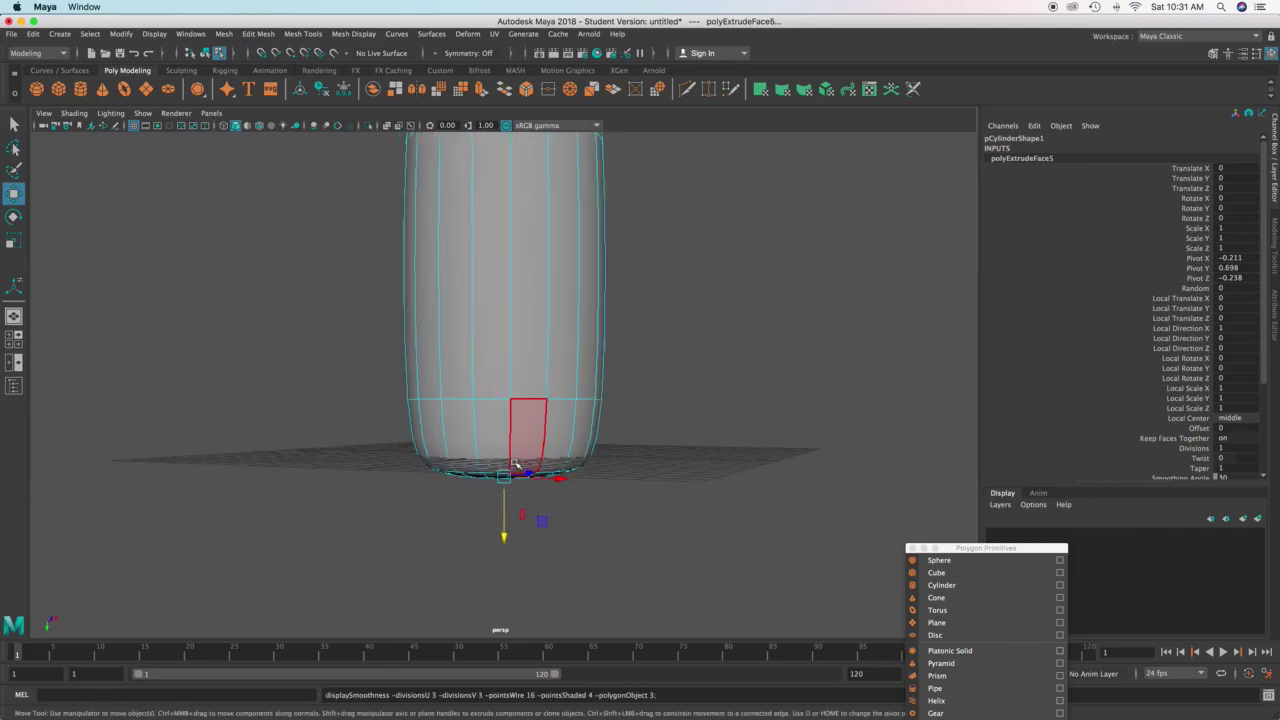
Select the edge loop just above the rounded bottom and shift it slightly upward along the vertical axis
right_drag(500, 346, 501, 323)
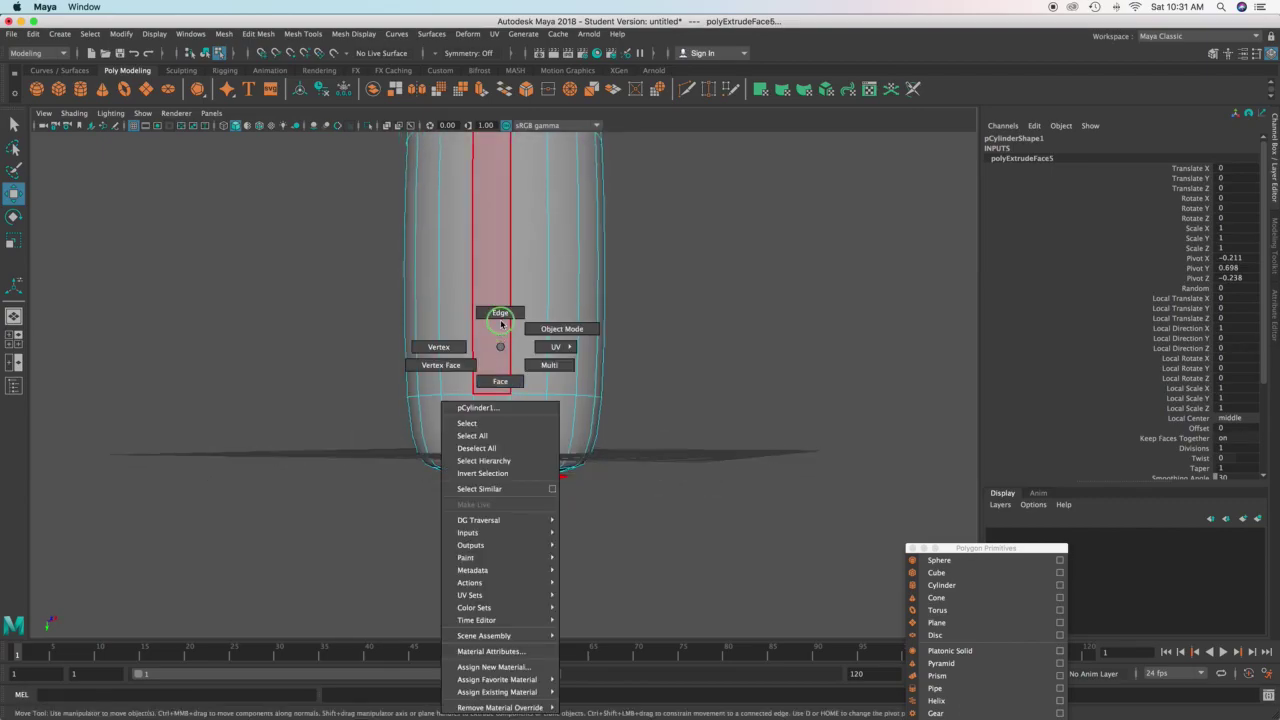
double_click(492, 396)
drag(500, 513, 503, 511)
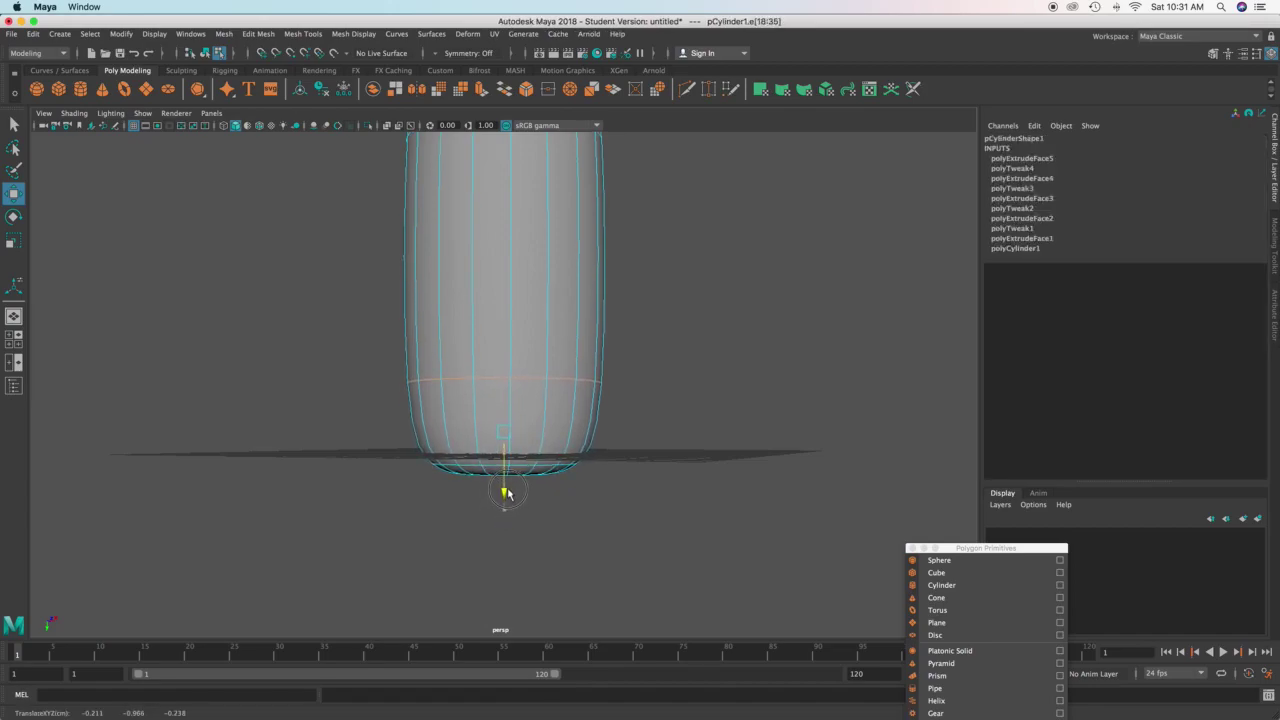
drag(505, 499, 504, 519)
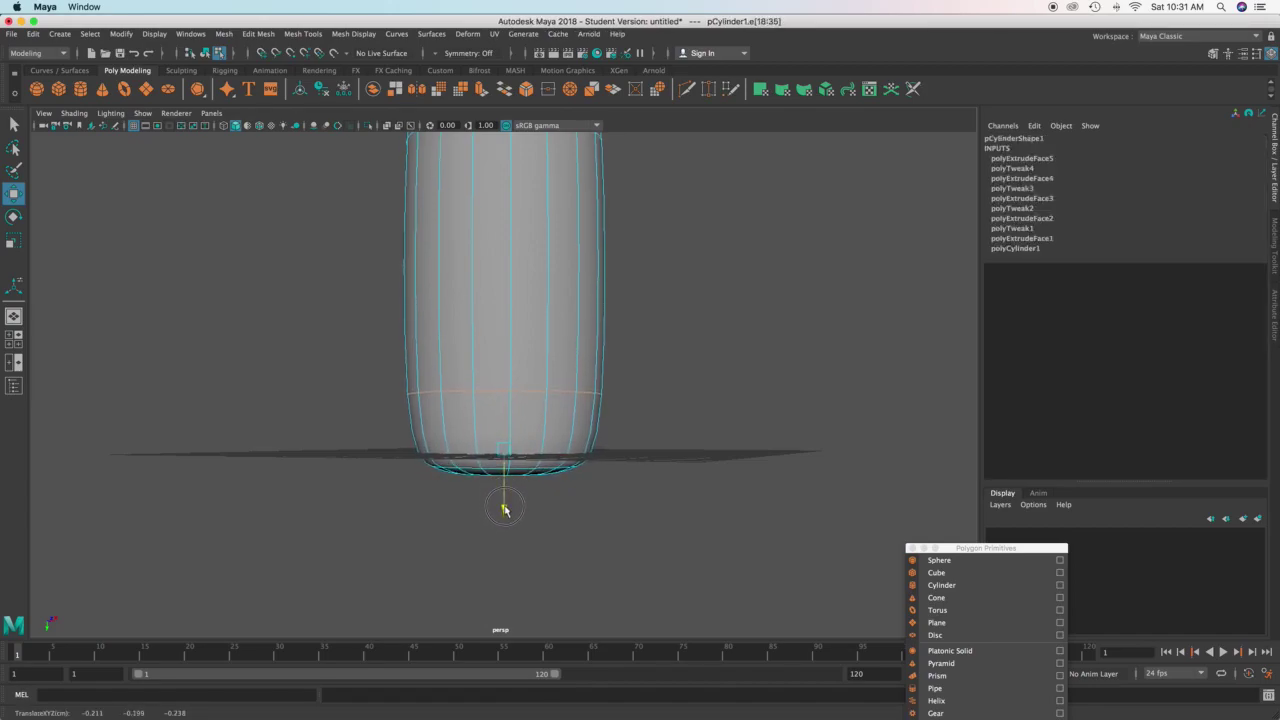
Lower the edge loop at the bottom rim slightly, return to object mode and deselect the model
double_click(523, 470)
drag(505, 529, 505, 538)
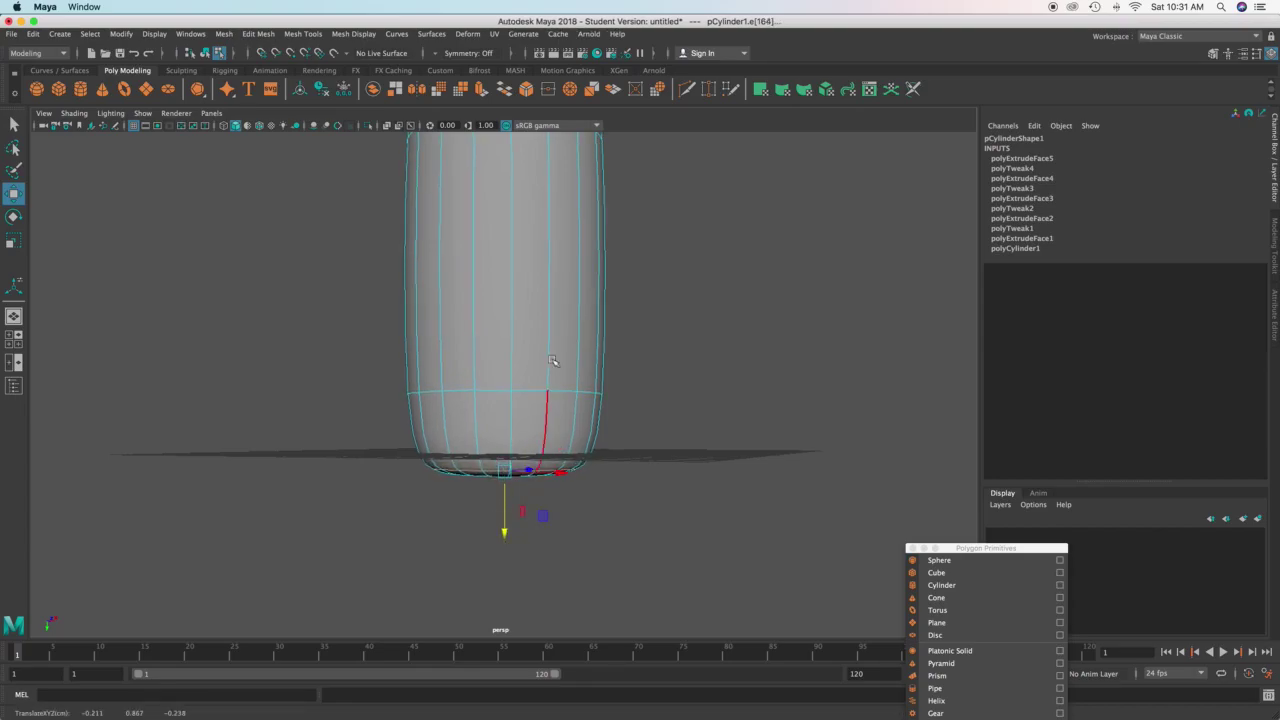
alt+middle_drag(547, 371, 543, 459)
right_drag(489, 381, 543, 330)
click(685, 337)
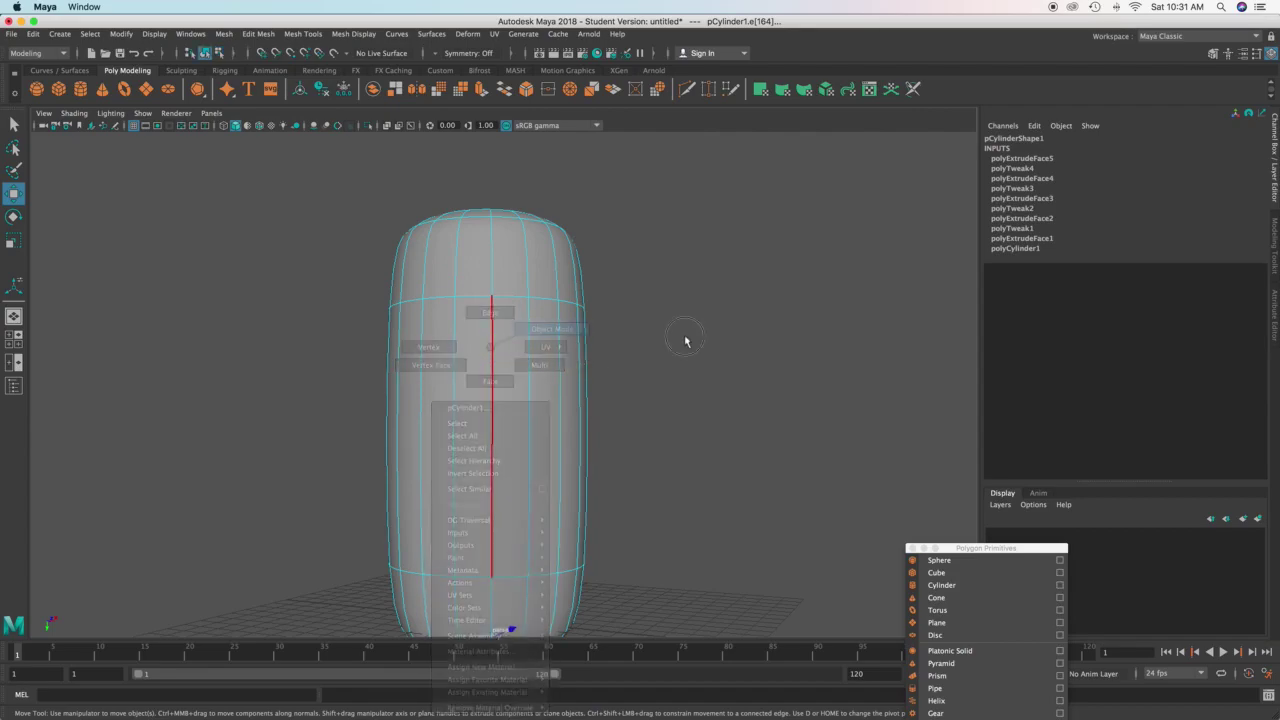
Insert an edge loop around the body slightly below its upper rim
click(685, 341)
alt+drag(577, 366, 528, 339)
click(453, 397)
alt+middle_drag(530, 319, 529, 348)
key(1)
alt+drag(528, 338, 605, 387)
shift+right_drag(510, 349, 445, 366)
key(4)
key(3)
key(5)
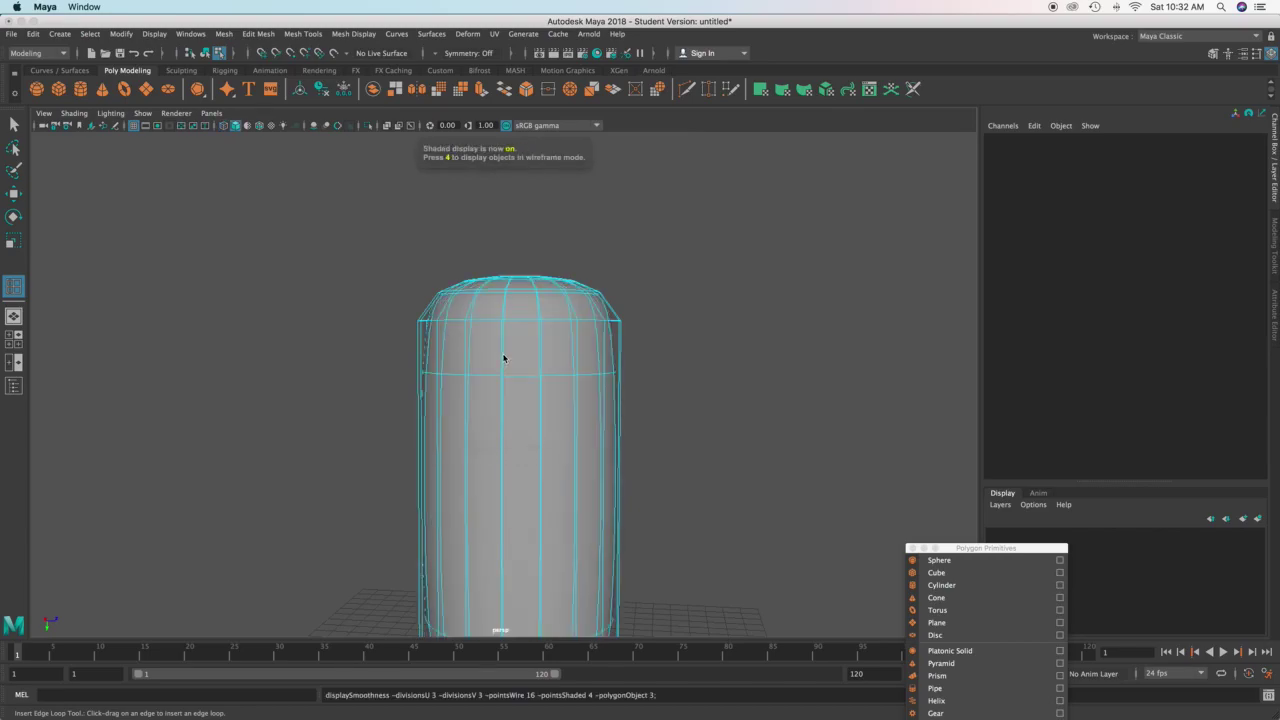
alt+drag(471, 386, 489, 386)
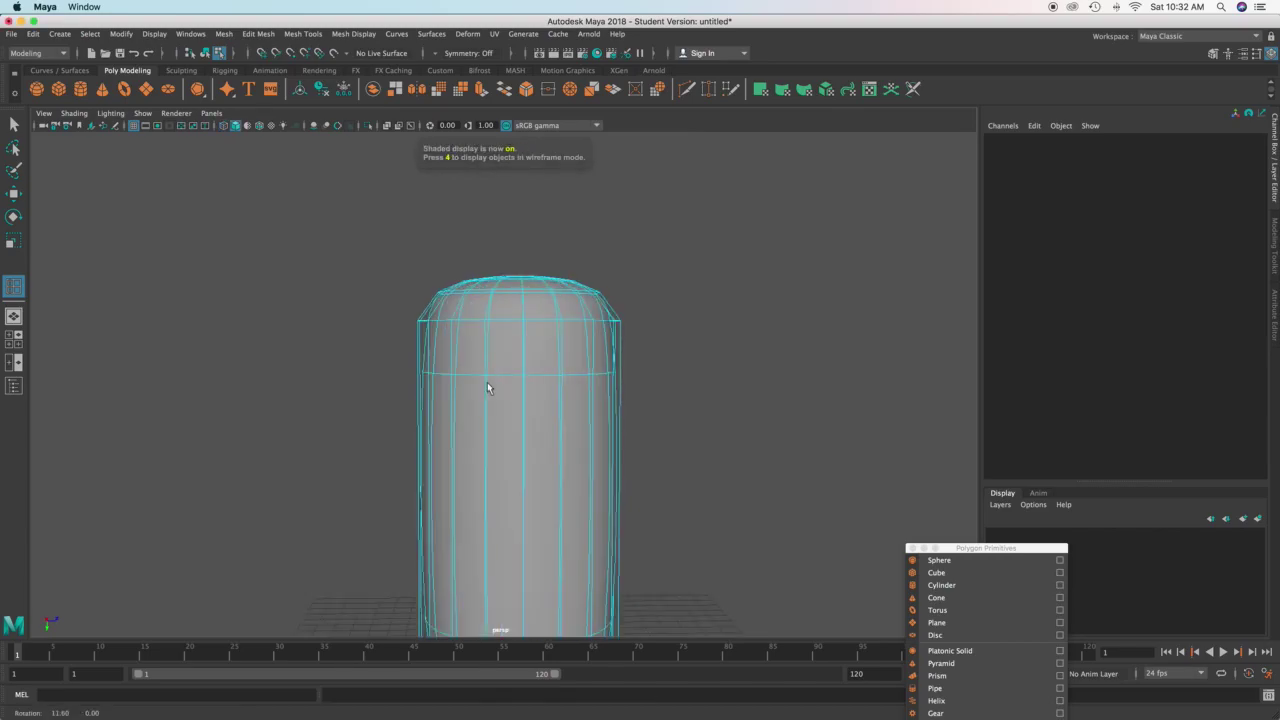
click(421, 351)
drag(420, 370, 460, 383)
Insert an edge loop around the body just above the bottom rim, return to object mode and deselect the model
alt+middle_drag(460, 383, 463, 197)
alt+drag(462, 196, 462, 205)
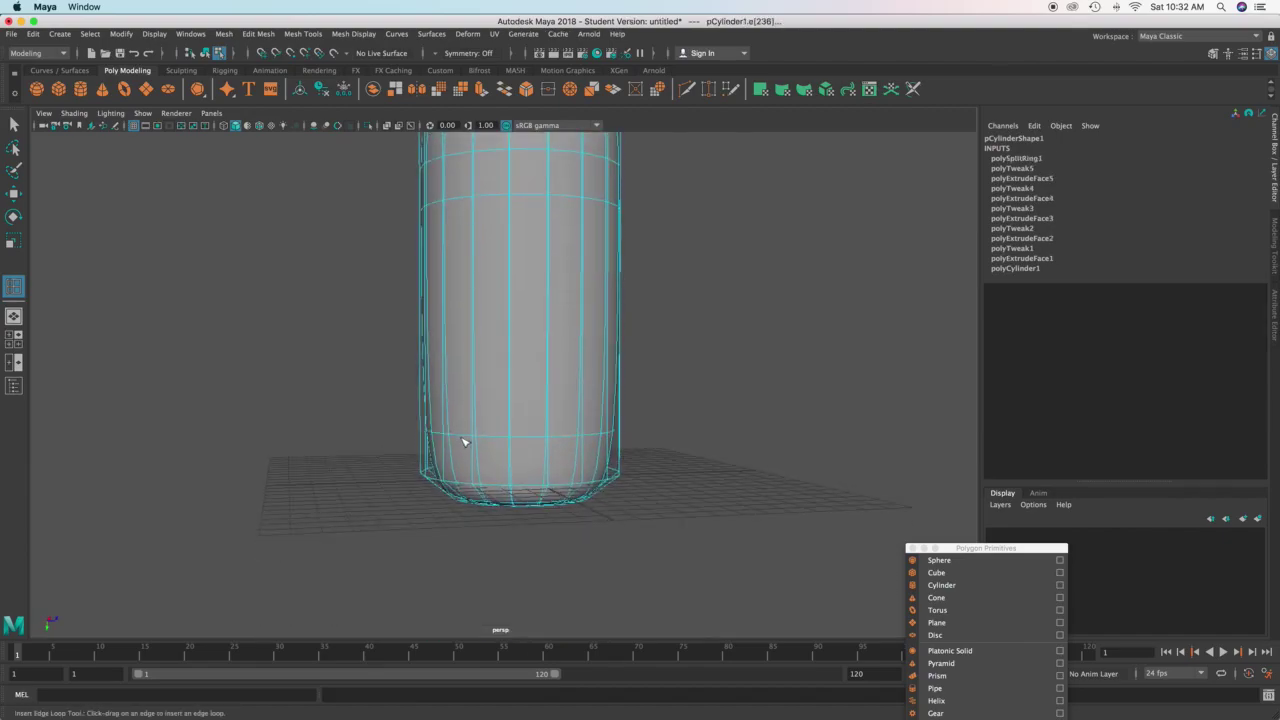
click(474, 448)
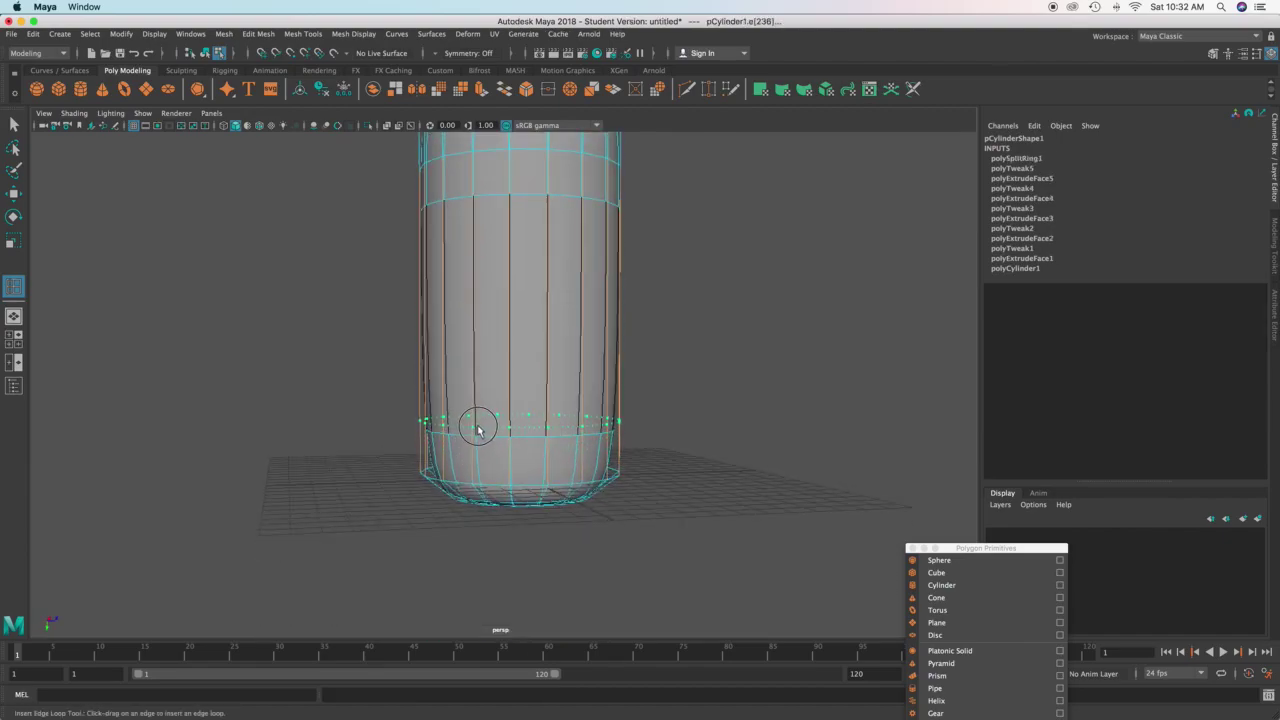
drag(481, 430, 482, 413)
alt+middle_drag(508, 371, 494, 446)
key(q)
right_drag(538, 366, 745, 311)
alt+middle_drag(677, 331, 692, 406)
click(709, 352)
Insert two closely spaced edge loops around the middle of the body
alt+drag(708, 349, 557, 312)
click(540, 411)
alt+drag(556, 374, 549, 402)
scroll(596, 396, up, 2)
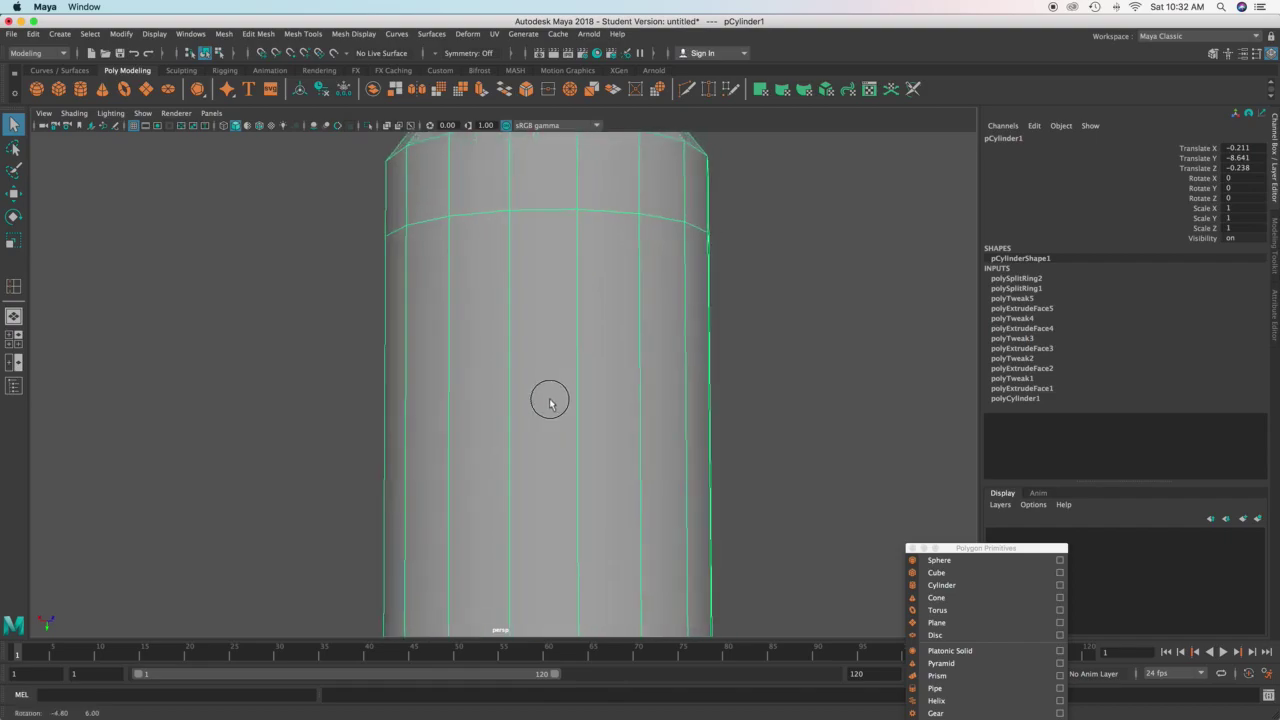
scroll(547, 403, down, 6)
shift+right_drag(524, 397, 460, 428)
scroll(505, 428, up, 2)
drag(510, 416, 510, 416)
key(space)
key(space)
alt+middle_drag(640, 470, 681, 438)
scroll(645, 545, down, 5)
scroll(629, 492, up, 4)
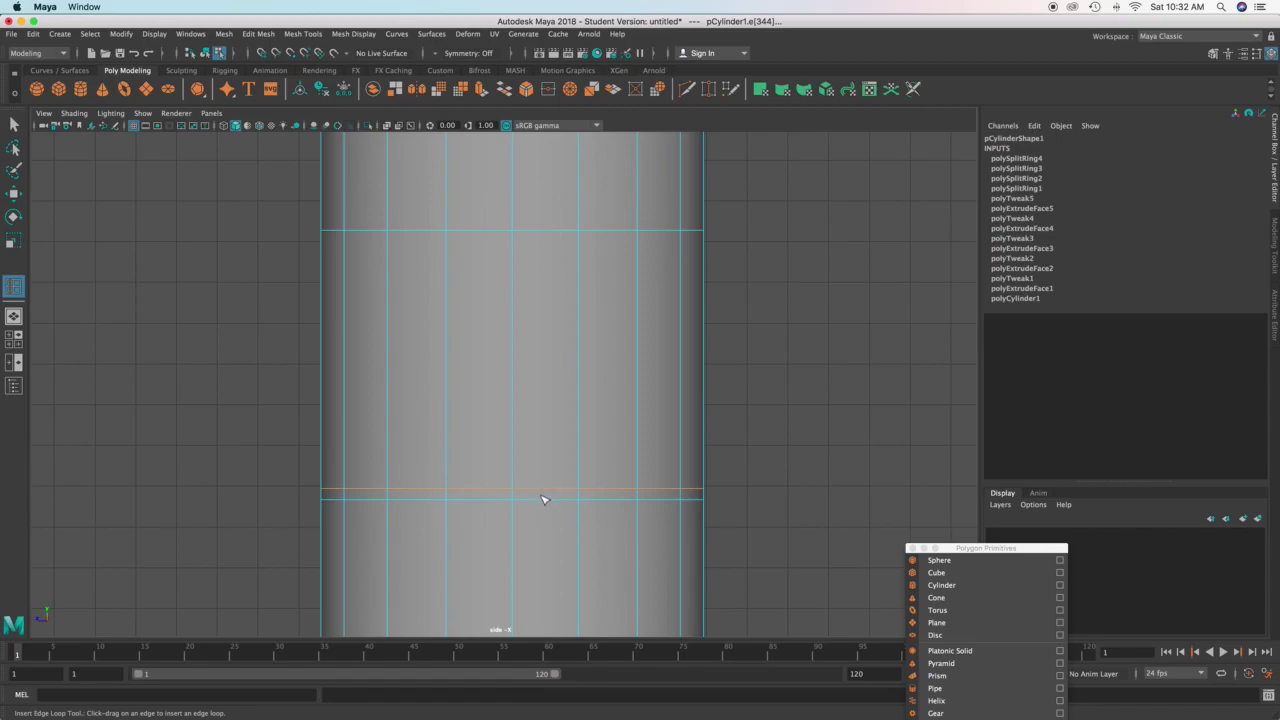
Select the thin ring of faces between the two close edge loops around the middle
key(q)
right_drag(542, 347, 544, 384)
drag(306, 490, 714, 495)
key(space)
key(space)
alt+drag(658, 327, 635, 335)
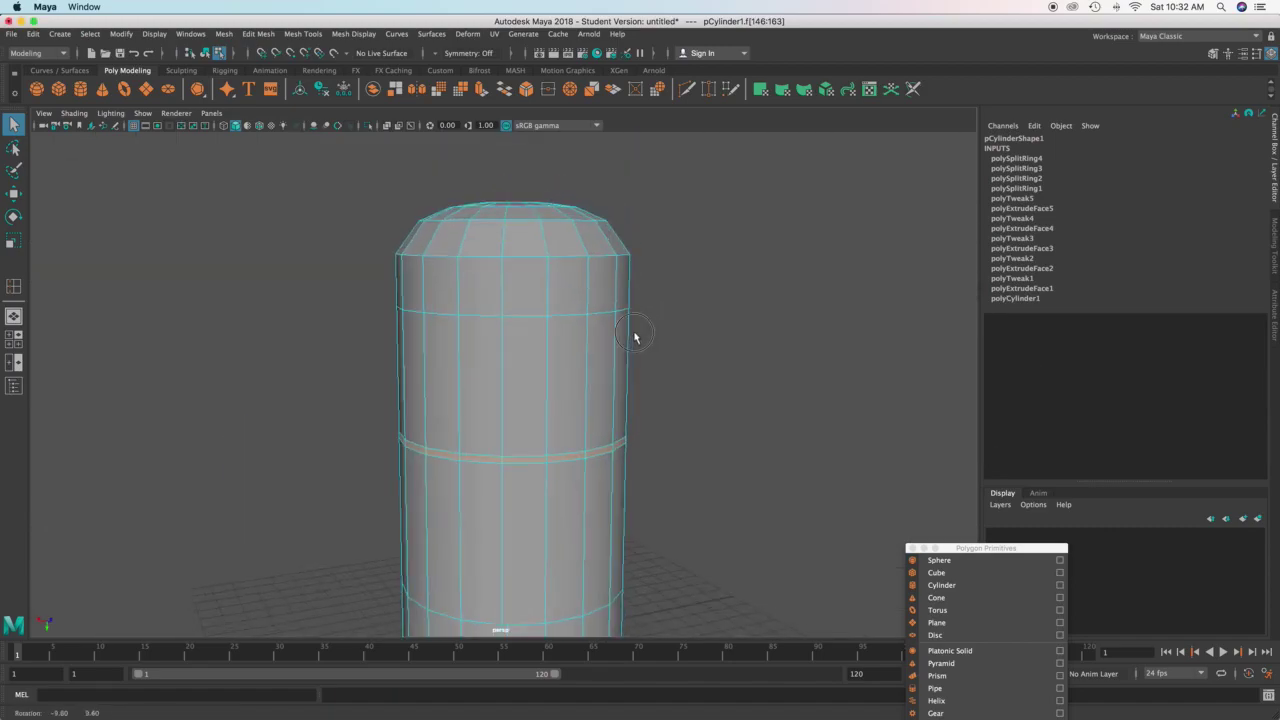
Extrude the thin face ring by about 0.043 along its local Z and return to object mode in smooth preview
alt+right_drag(637, 336, 854, 417)
alt+middle_drag(854, 417, 852, 318)
shift+right_drag(570, 484, 576, 462)
alt+drag(443, 497, 474, 498)
key(3)
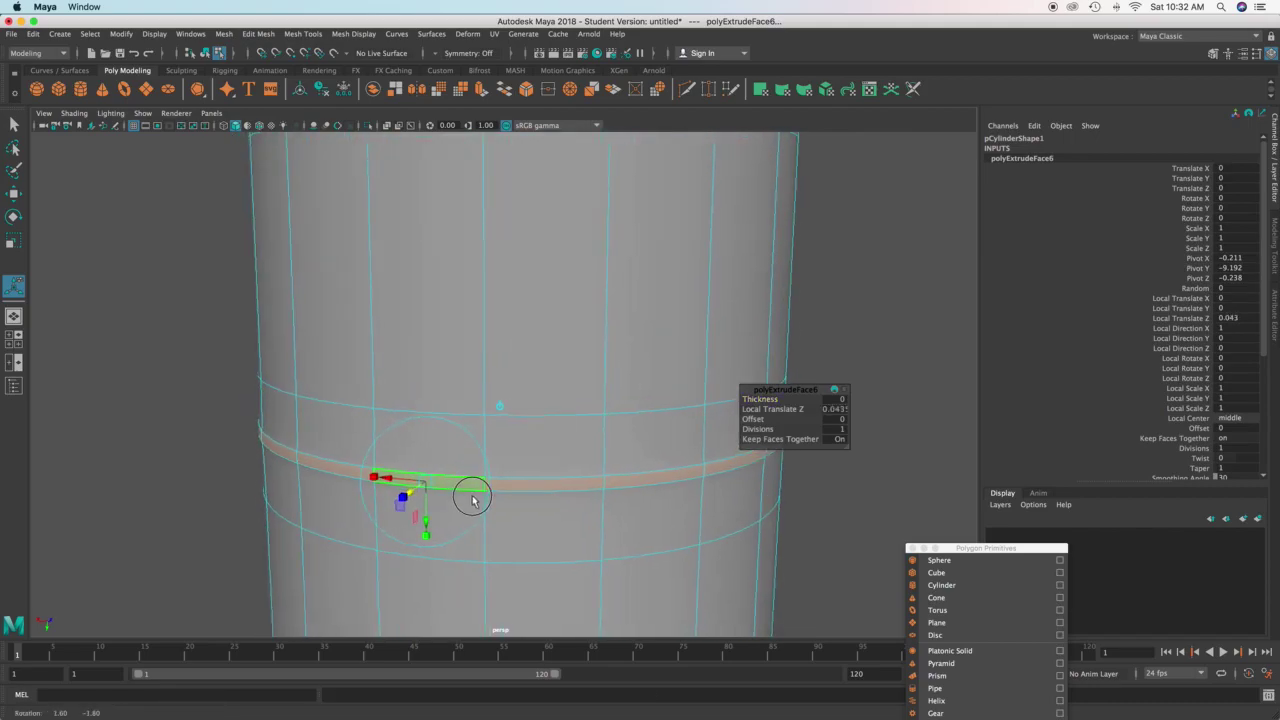
key(q)
right_drag(485, 347, 546, 328)
click(877, 357)
alt+drag(877, 357, 554, 452)
scroll(506, 431, down, 5)
alt+middle_drag(495, 313, 565, 465)
scroll(556, 466, up, 4)
Turn off smooth preview, extrude the circular face at the centre of the rounded end cap and scale it to about 0.42
click(541, 467)
scroll(542, 467, up, 4)
alt+drag(542, 467, 517, 444)
key(1)
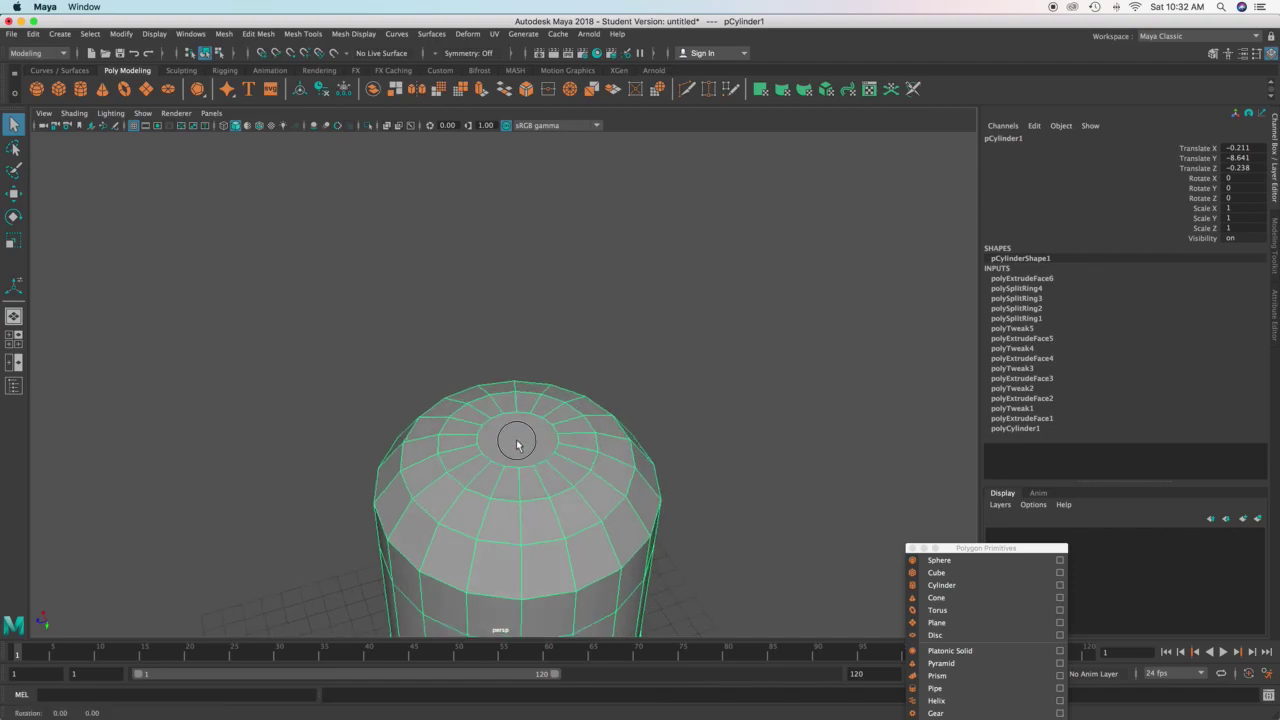
right_drag(519, 440, 521, 386)
click(519, 437)
scroll(524, 450, up, 4)
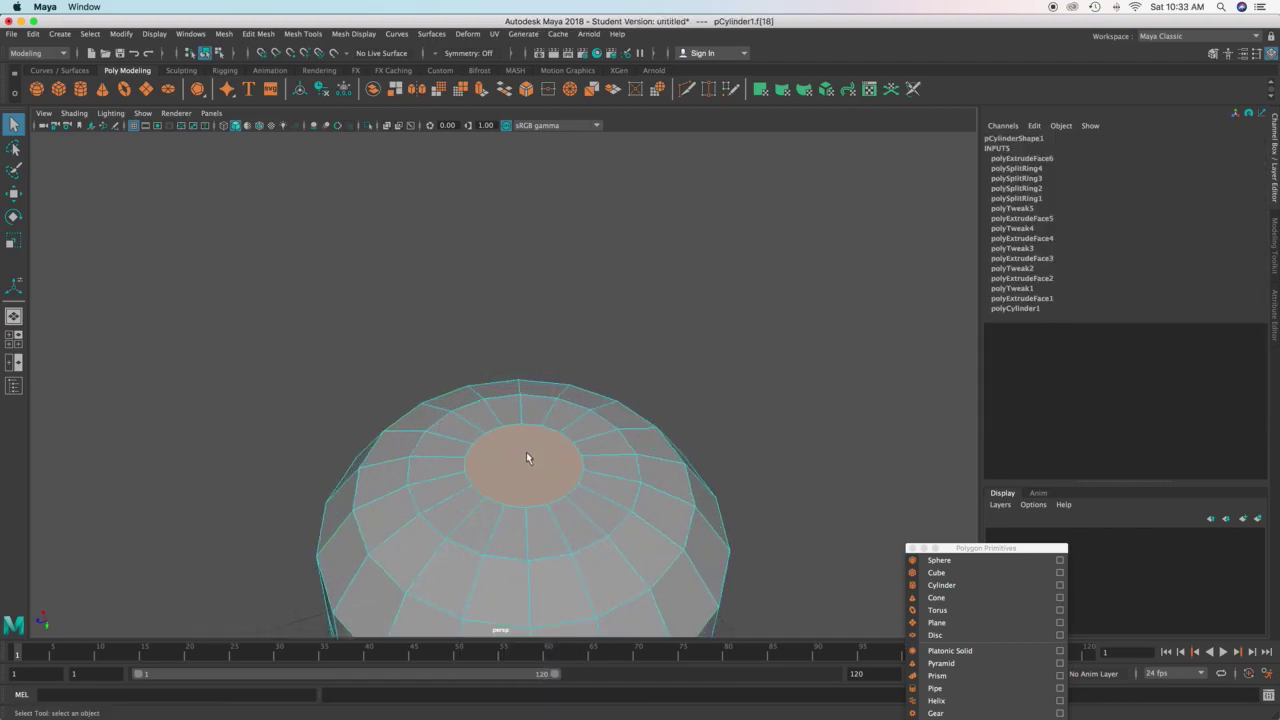
alt+drag(526, 452, 521, 434)
shift+right_drag(518, 436, 525, 460)
key(r)
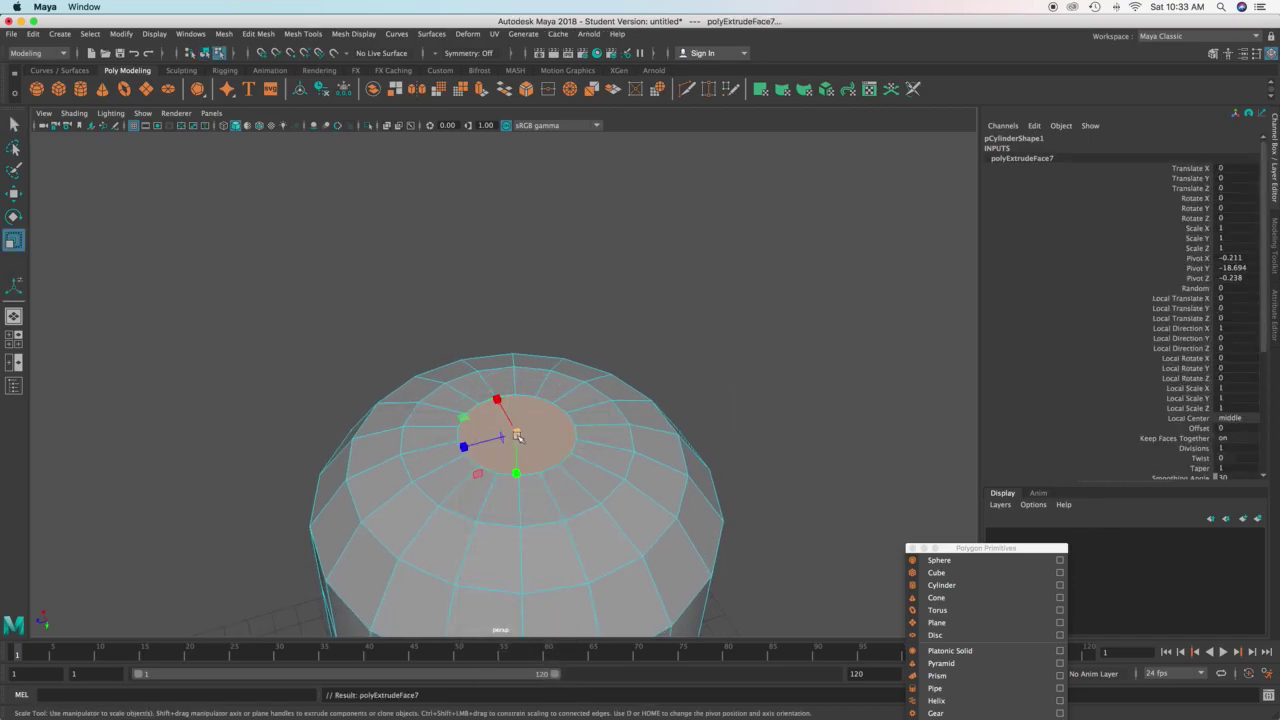
alt+drag(535, 444, 462, 389)
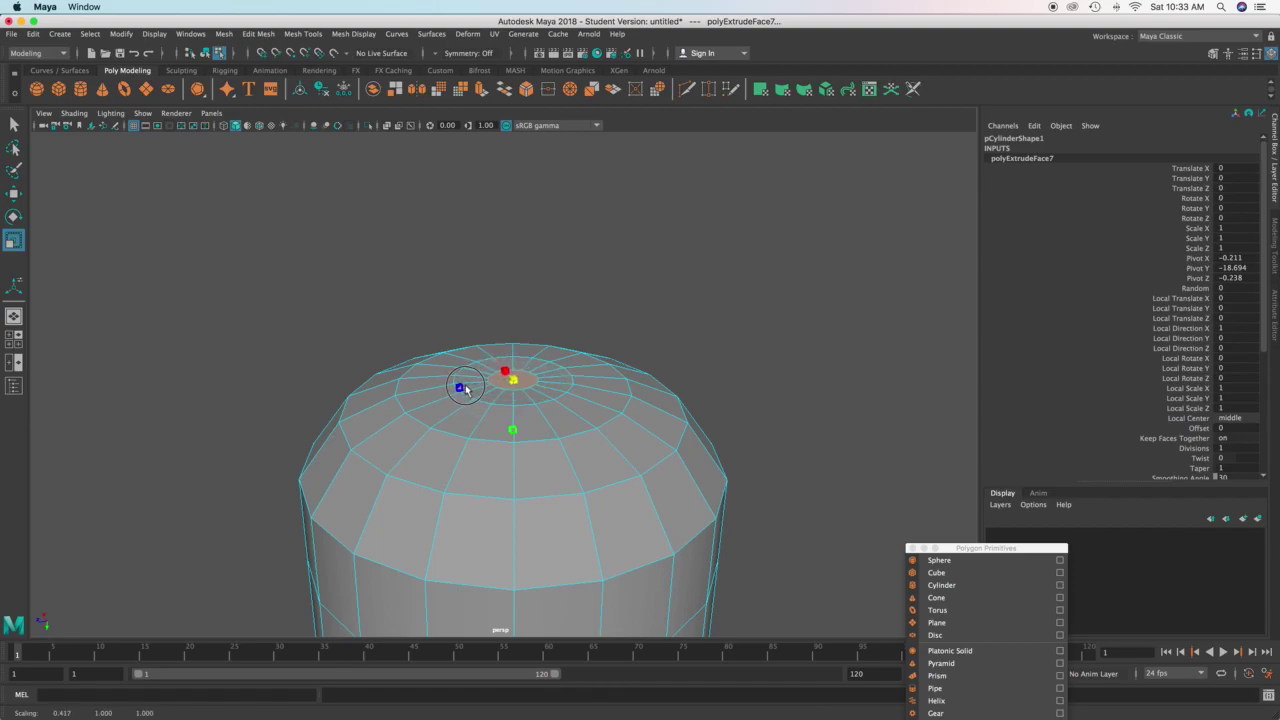
Extrude the inset cap face outward by about 0.41 to form a short round stub
key(ctrl+e)
key(w)
drag(512, 434, 512, 418)
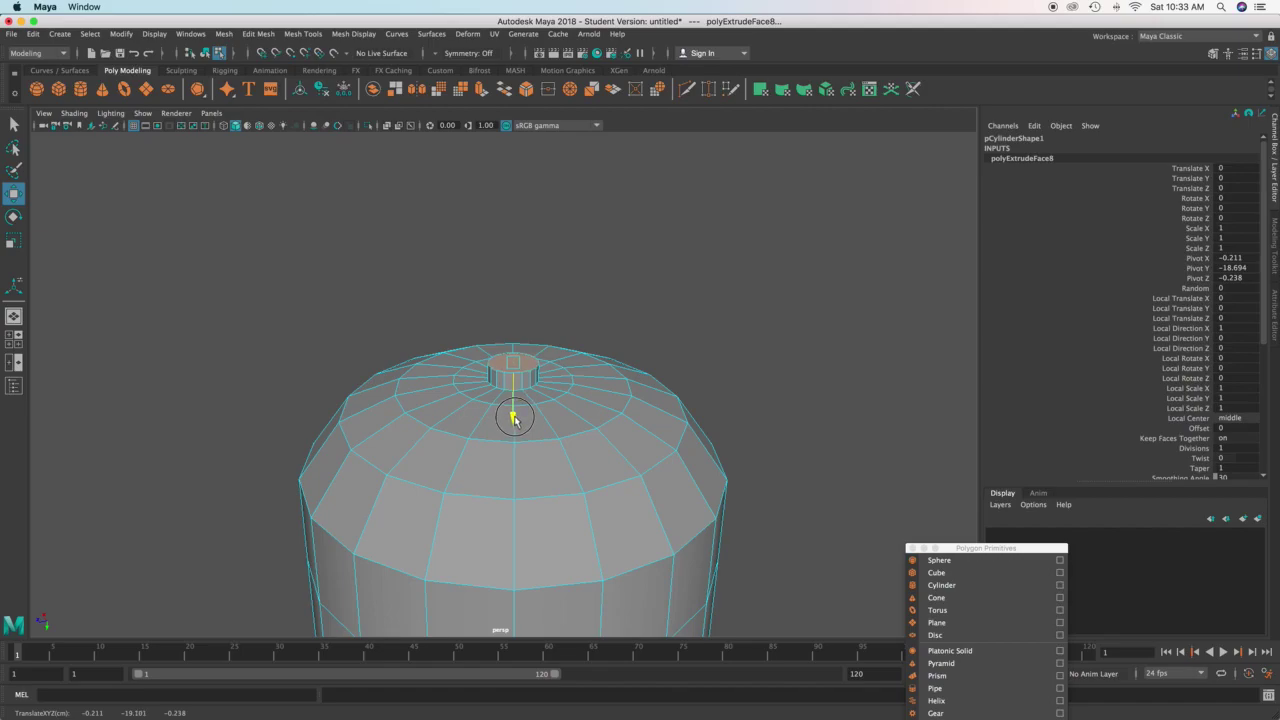
scroll(517, 417, up, 5)
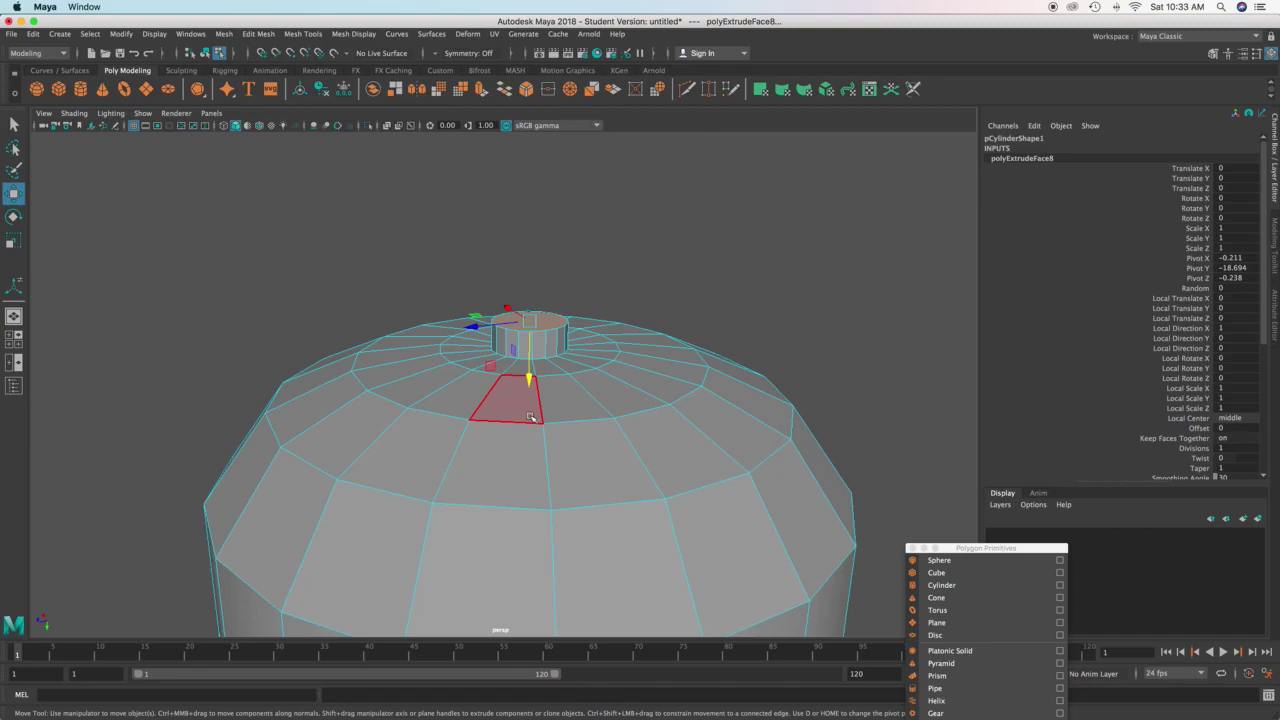
Extrude the stub's end face, scale it to about 0.68, and extrude it outward by about 0.25 as a narrower second tier
key(ctrl+e)
key(r)
drag(531, 322, 511, 334)
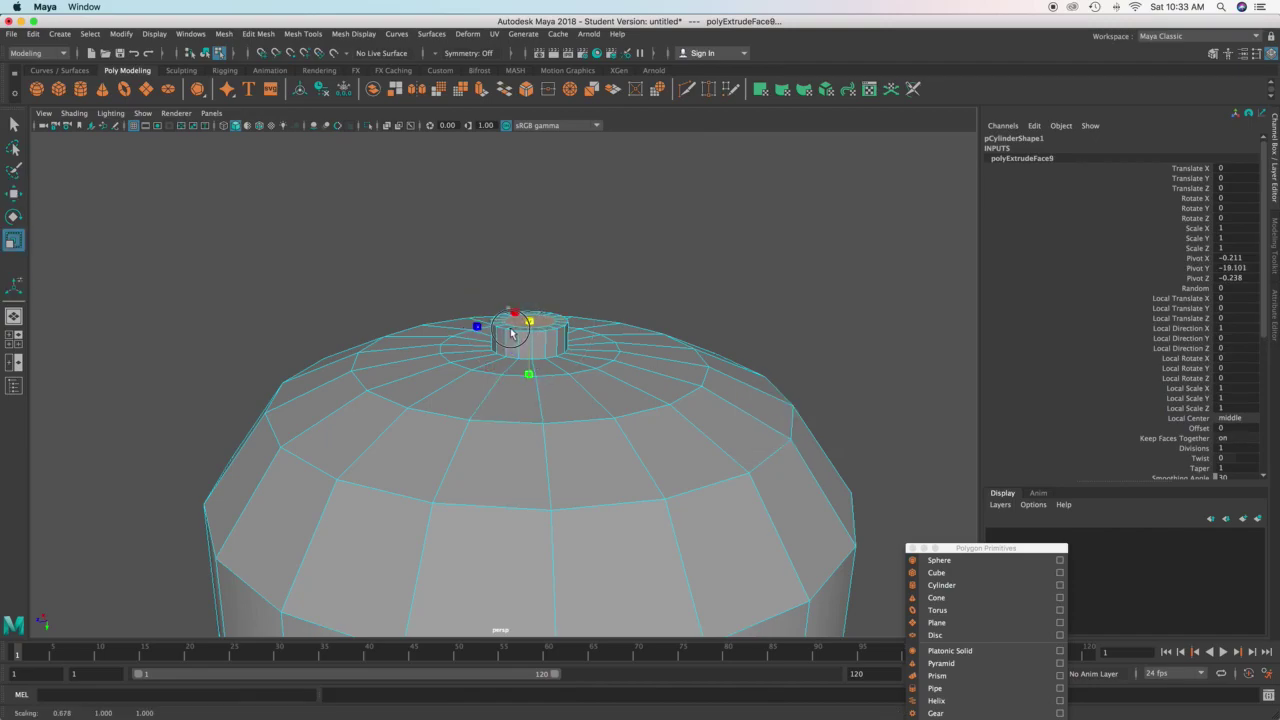
key(ctrl+e)
key(e)
key(w)
drag(528, 378, 530, 362)
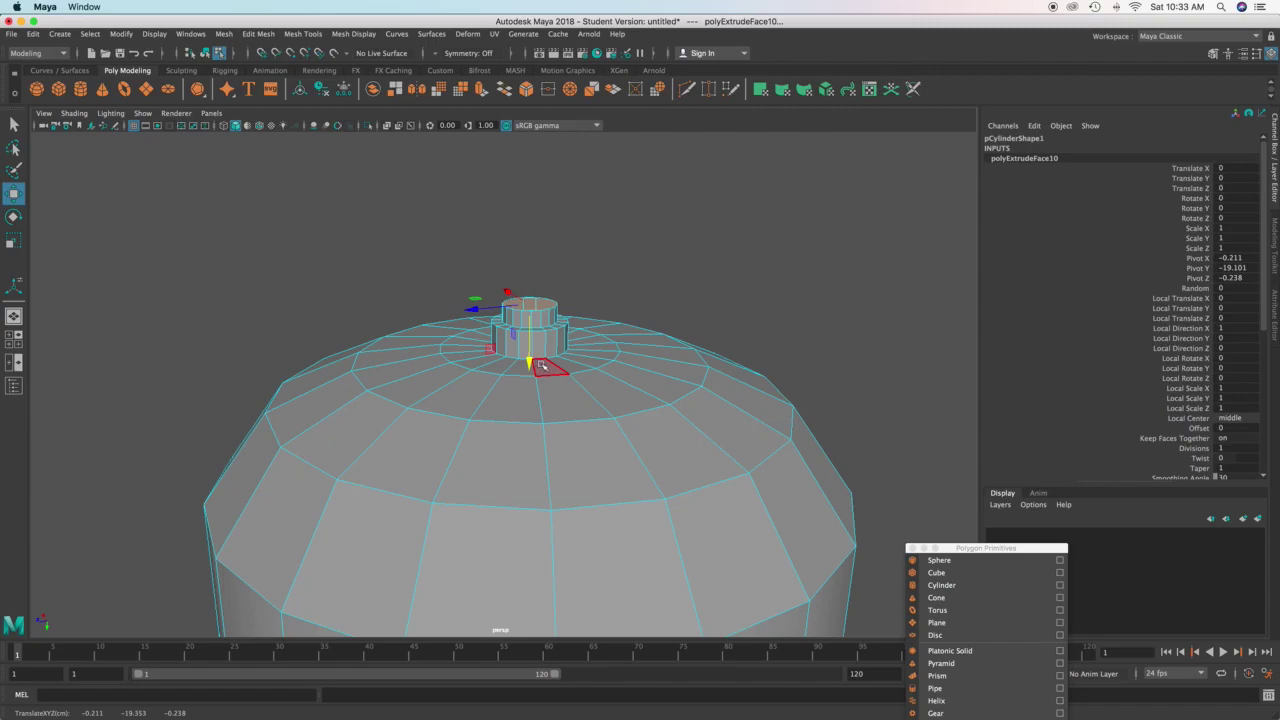
Inset the second tier's end face to about 0.57 and extrude it outward by about 0.23 as a third tier
key(ctrl+e)
click(538, 343)
key(r)
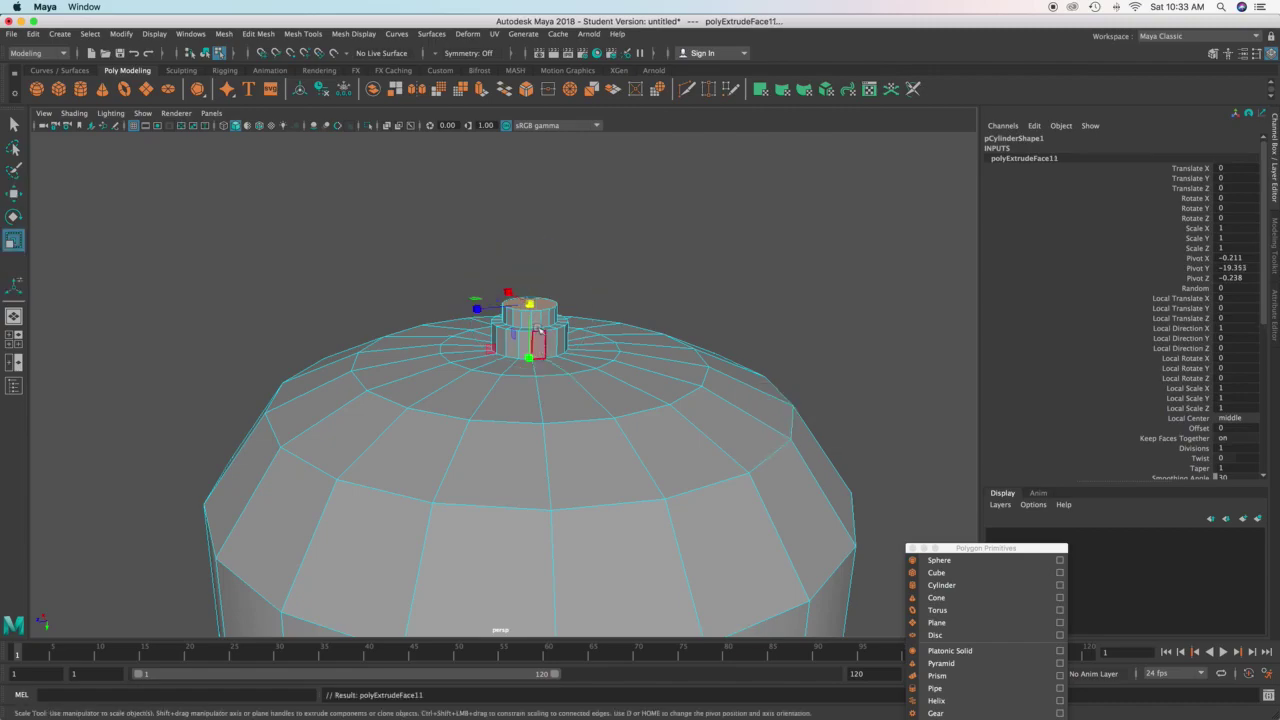
drag(531, 306, 512, 312)
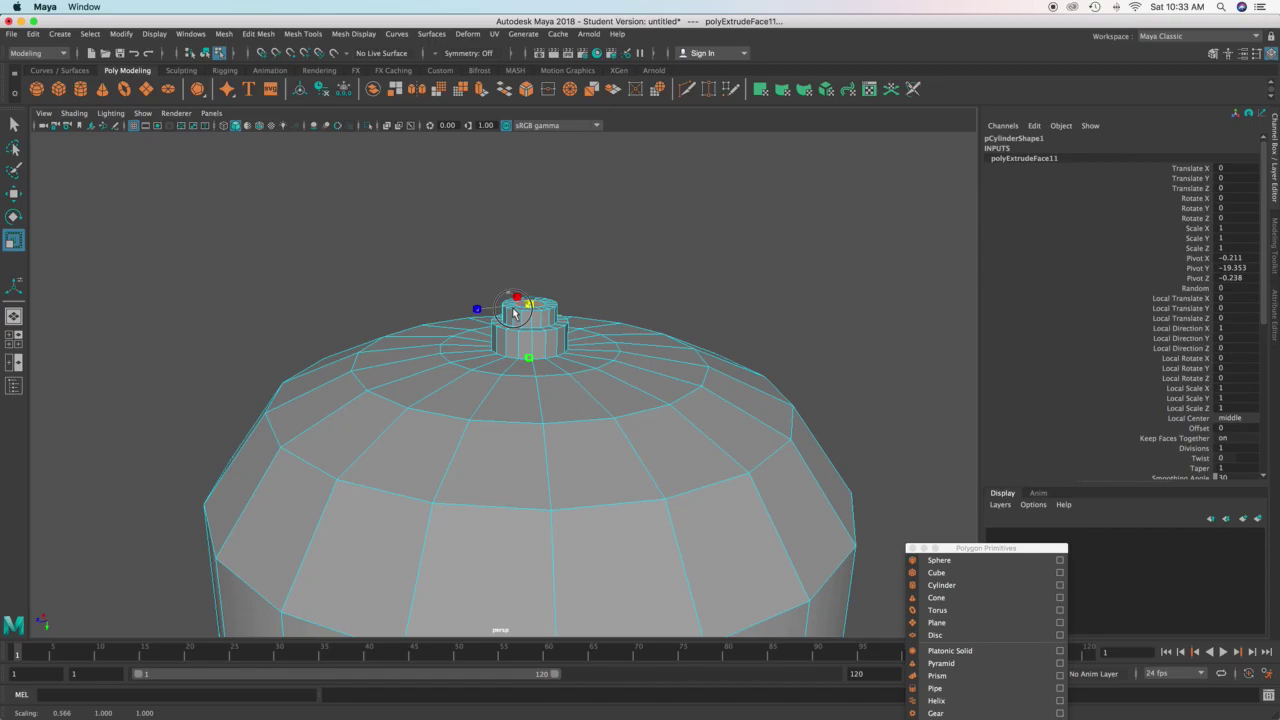
key(ctrl+e)
key(w)
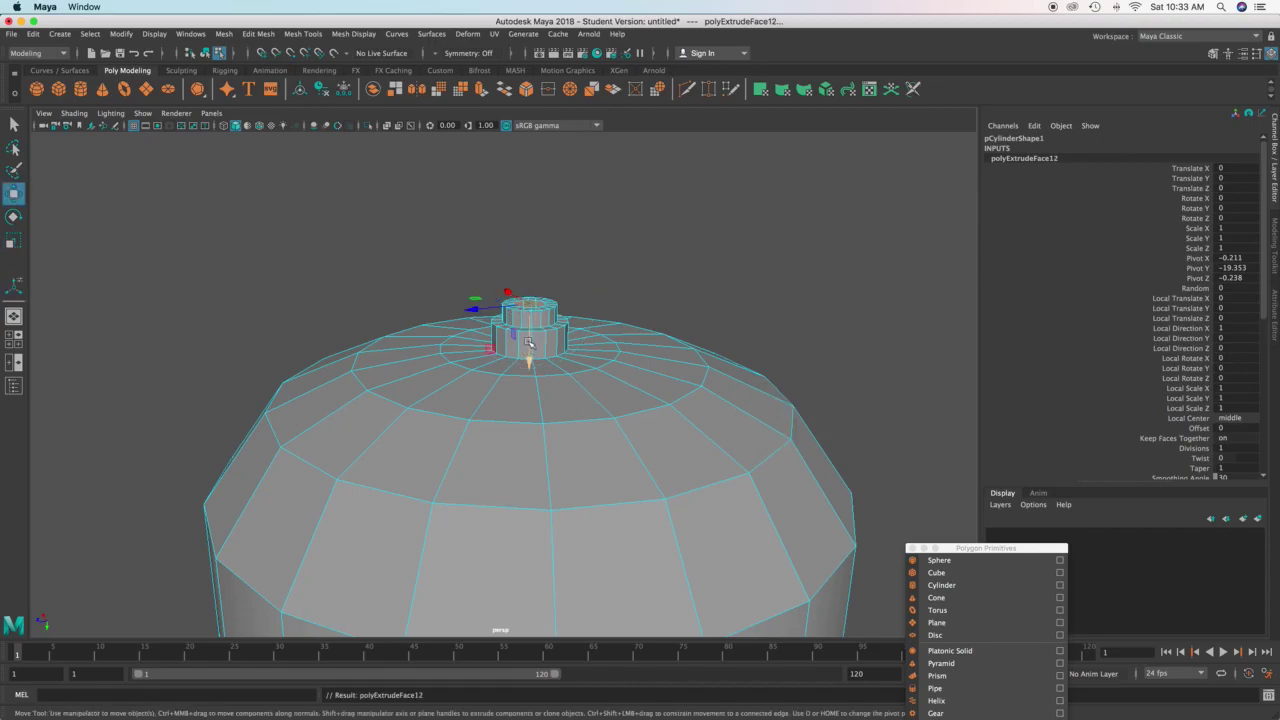
drag(526, 368, 530, 352)
Extrude the third tier's end face, scale it up into a wide disc and move it outward by about 0.08
key(ctrl+e)
key(r)
drag(531, 289, 605, 300)
alt+drag(552, 350, 555, 334)
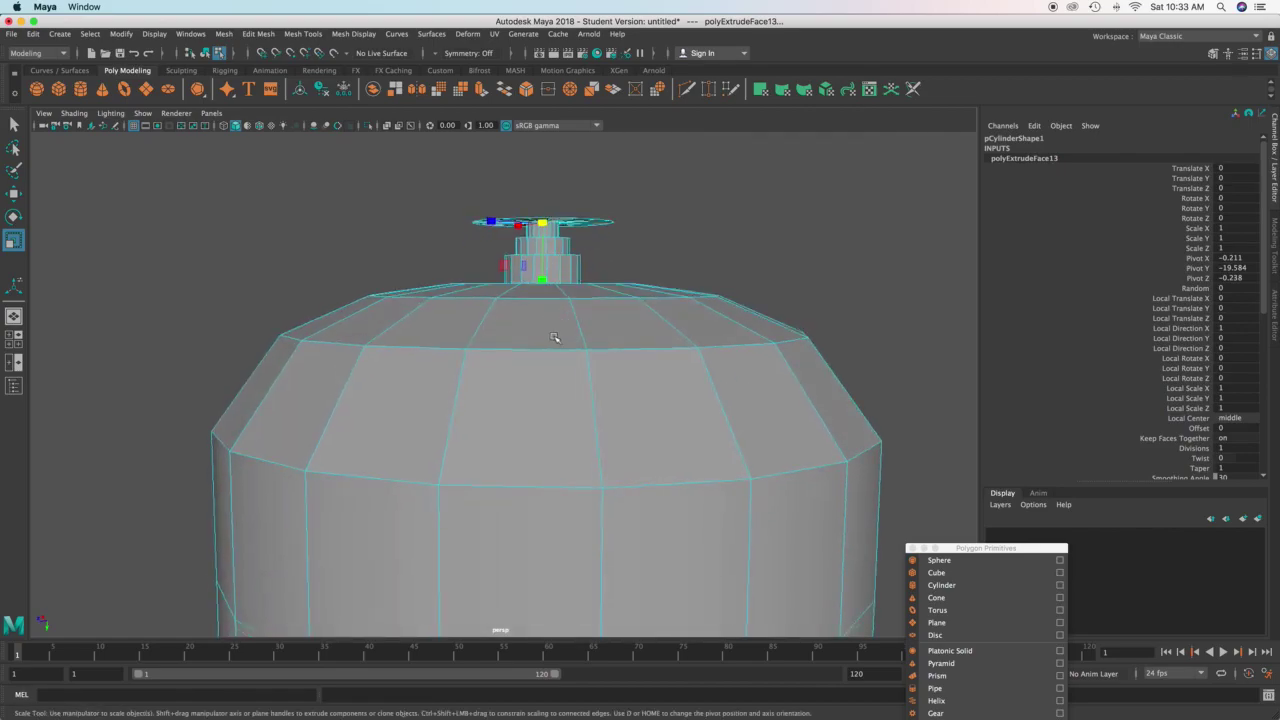
alt+middle_drag(555, 334, 542, 384)
scroll(542, 384, up, 4)
alt+click(536, 376)
key(w)
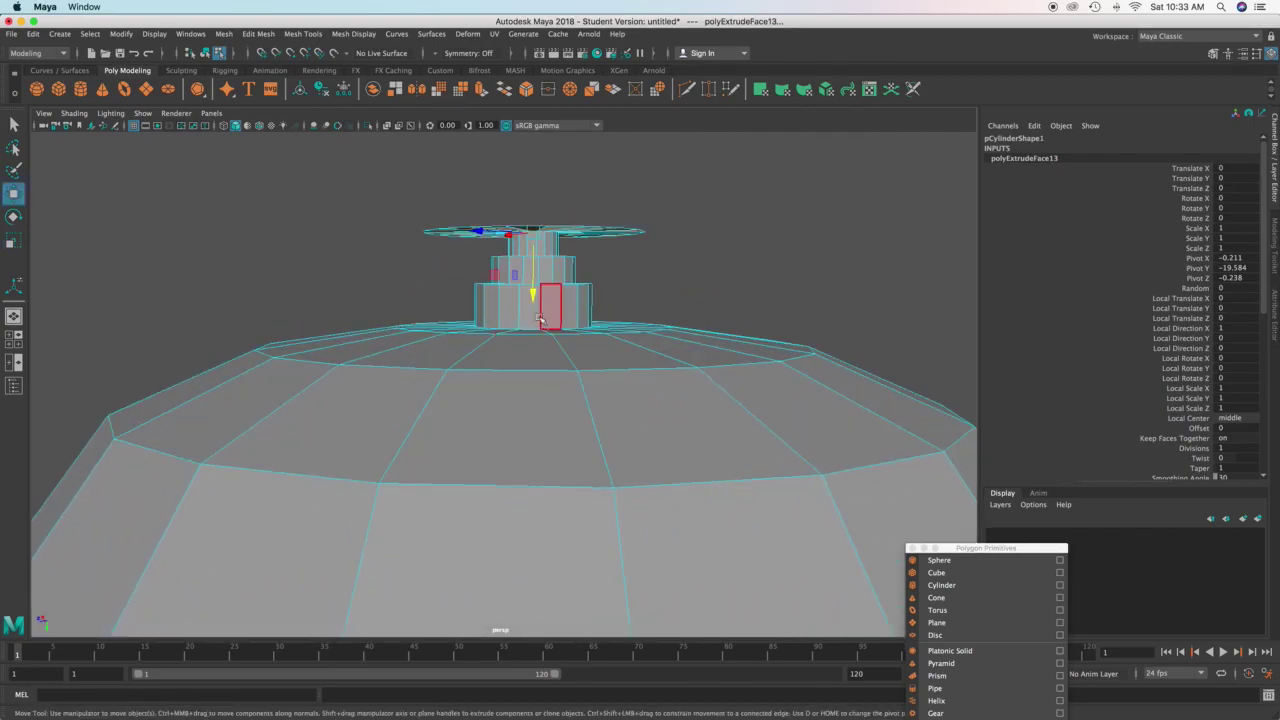
drag(533, 300, 535, 291)
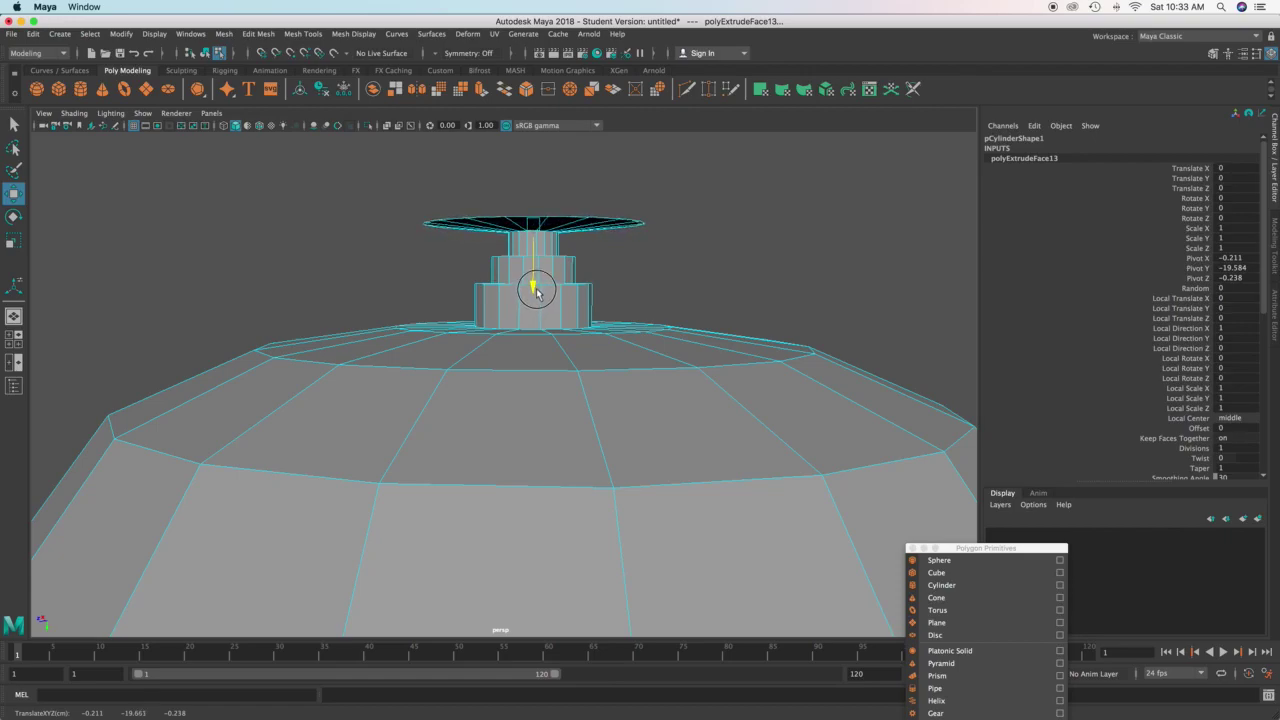
Extrude the disc's face outward by about 0.13 to give the disc thickness
key(ctrl+e)
key(w)
drag(535, 280, 528, 318)
Extrude the disc's end face twice, scaling it inward slightly the first time and further the second time
key(ctrl+e)
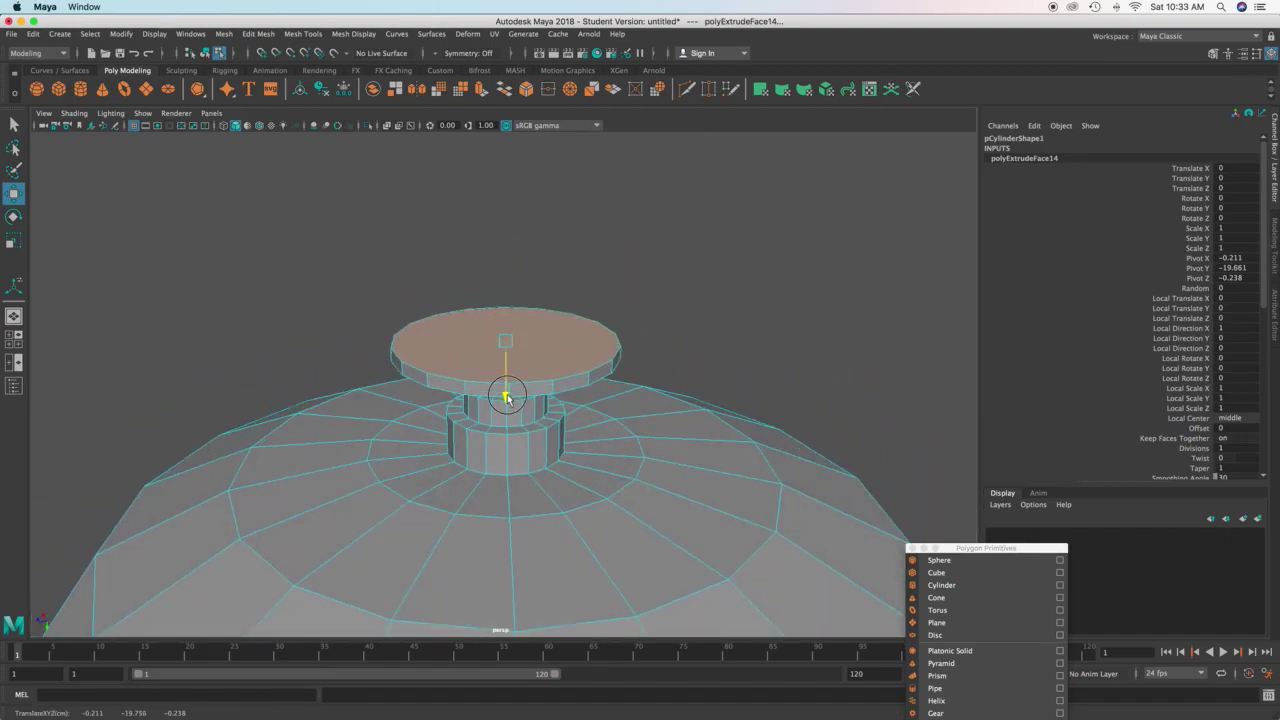
key(r)
drag(504, 339, 498, 368)
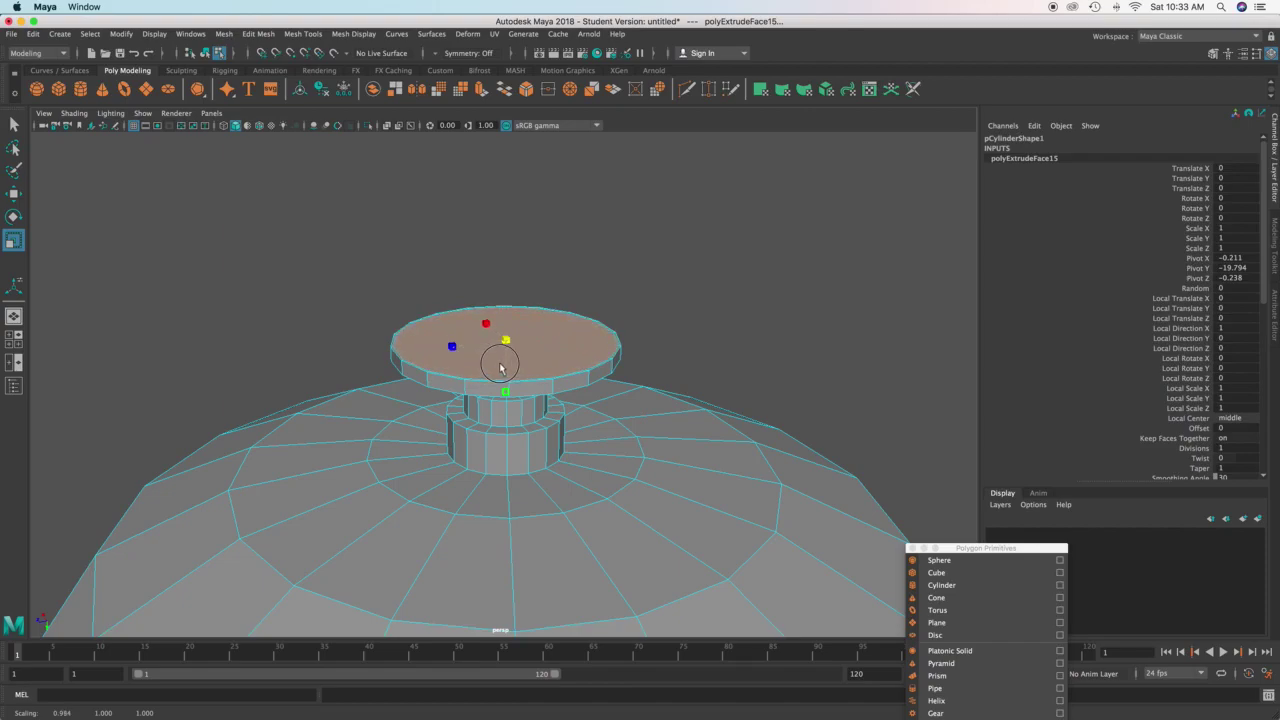
key(ctrl+e)
key(r)
drag(508, 340, 497, 377)
Examine the tiered stem and disc in smooth preview, with the model deselected in object mode
scroll(560, 434, down, 5)
alt+drag(560, 434, 631, 423)
scroll(629, 290, up, 10)
alt+drag(629, 290, 627, 348)
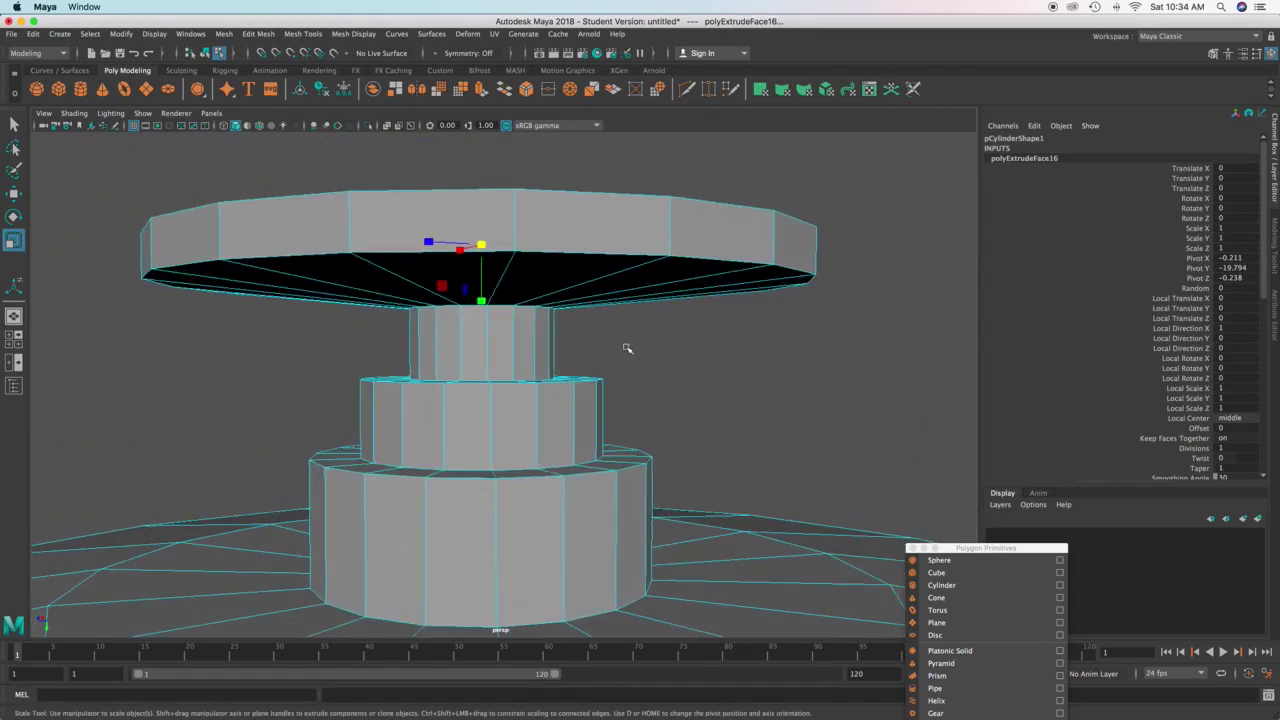
key(3)
alt+right_drag(631, 354, 621, 323)
right_drag(550, 342, 611, 324)
click(714, 348)
scroll(710, 350, down, 5)
alt+drag(660, 348, 598, 404)
alt+middle_drag(570, 424, 602, 358)
alt+drag(601, 358, 560, 480)
Insert an edge loop around the side of the disc close to its lower edge
click(528, 442)
shift+right_drag(520, 426, 460, 415)
scroll(511, 411, up, 3)
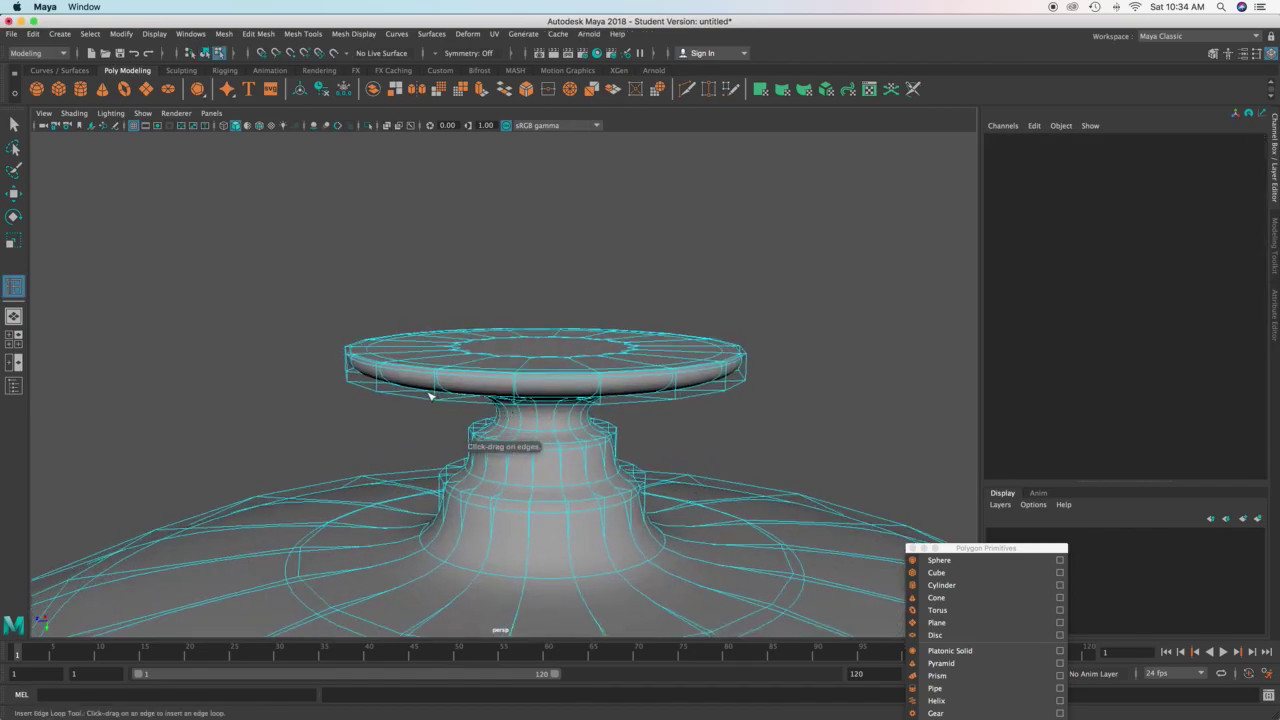
click(433, 390)
drag(432, 398, 433, 398)
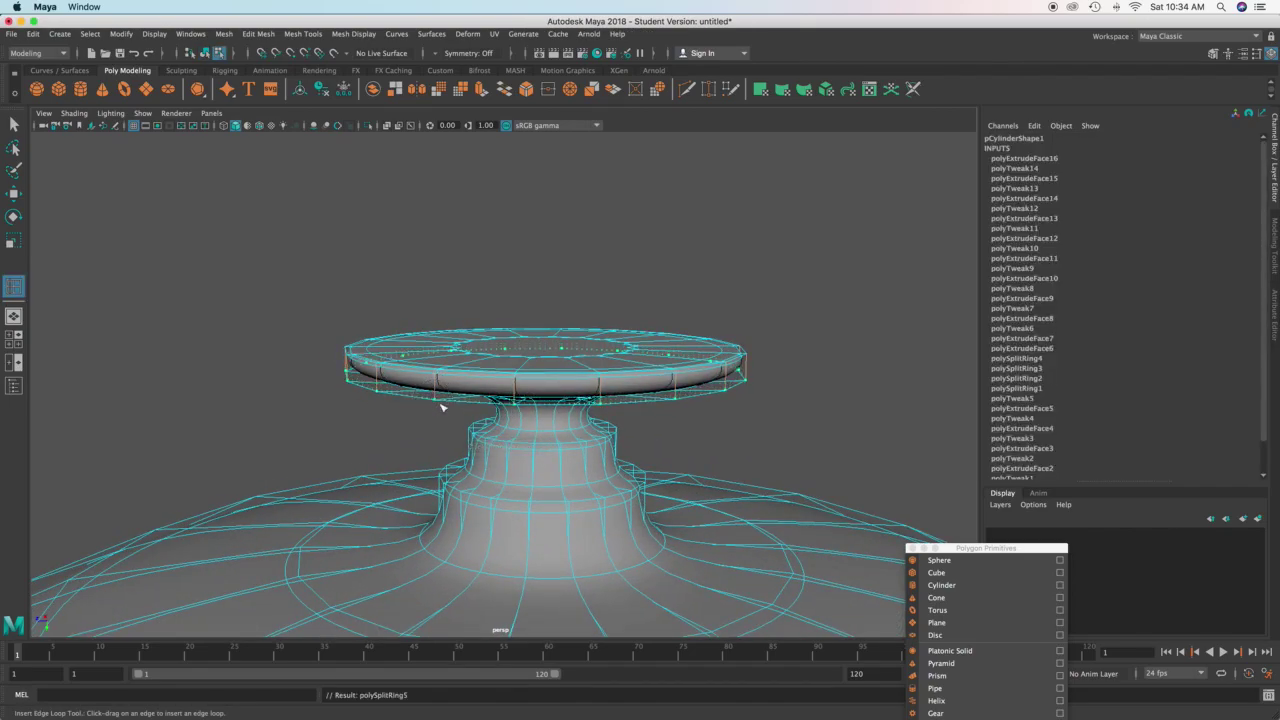
Insert an edge loop near the upper edge of the stem's middle tier and turn off smooth preview
alt+drag(510, 432, 516, 421)
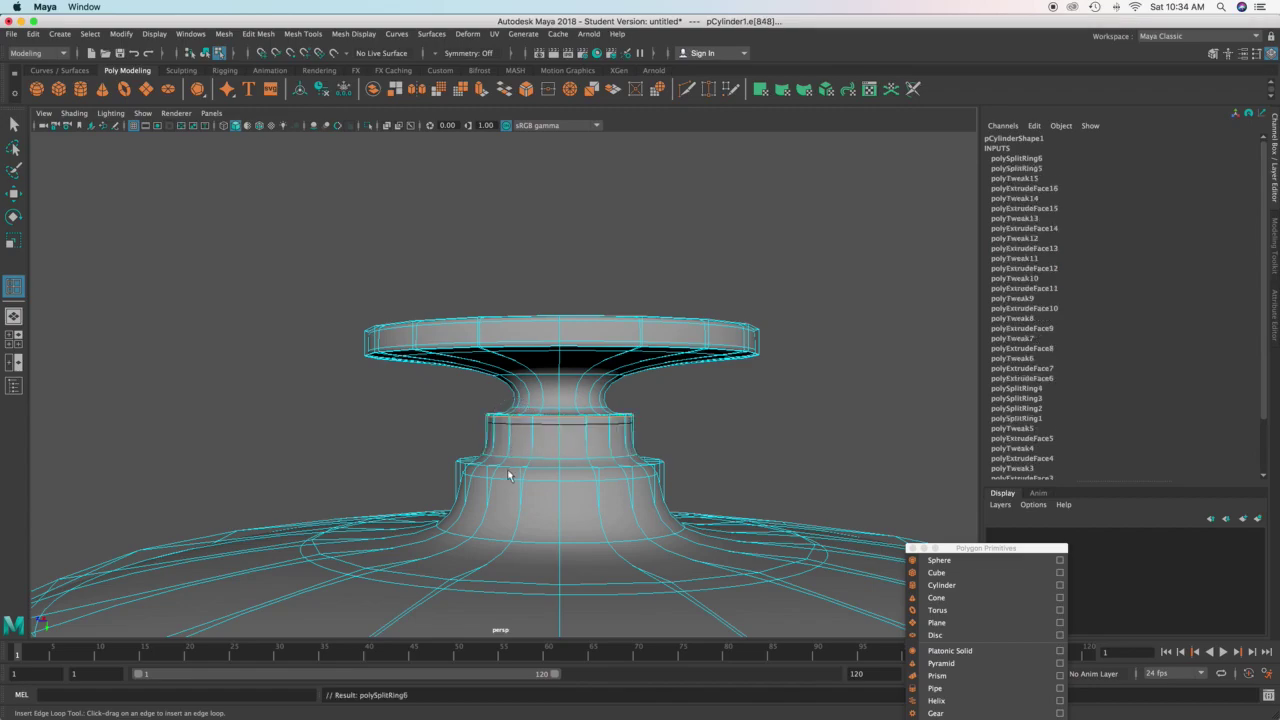
alt+drag(517, 487, 523, 466)
key(1)
key(q)
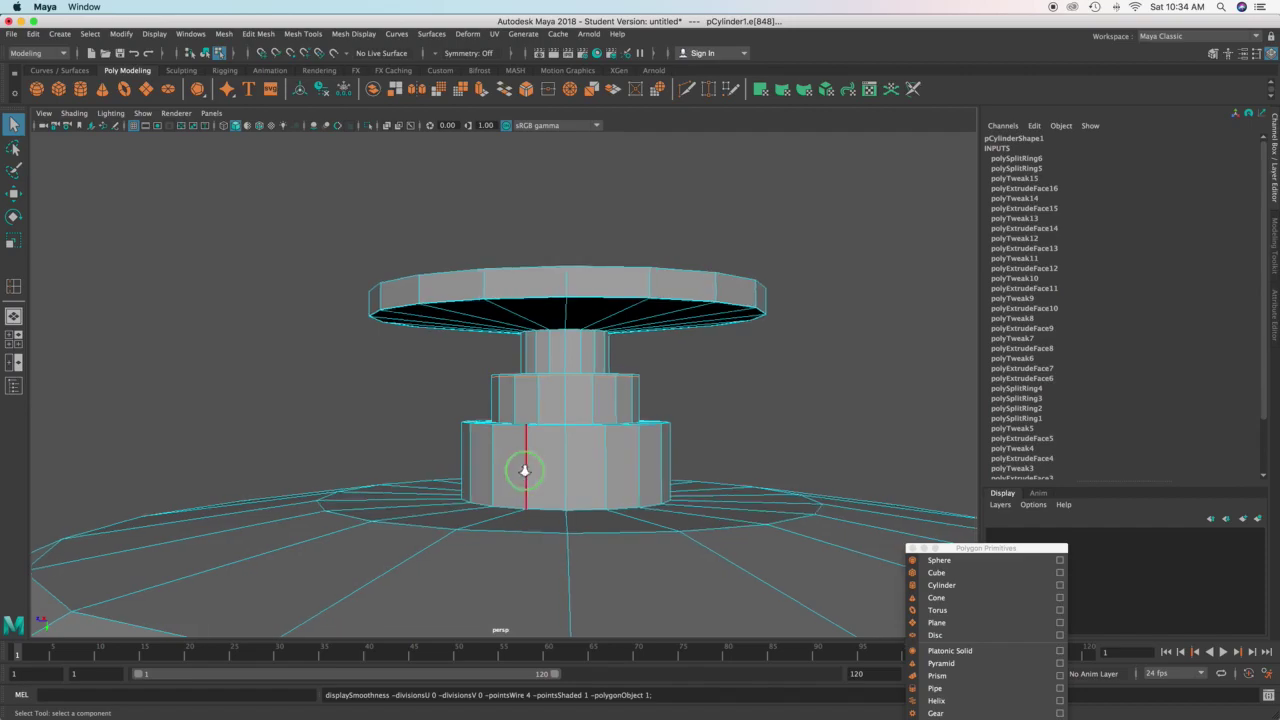
Compare the stem tiers and disc in smooth preview and in the unsmoothed display
alt+right_drag(524, 470, 643, 488)
key(1)
key(3)
alt+right_drag(743, 490, 677, 457)
alt+drag(677, 457, 706, 500)
key(1)
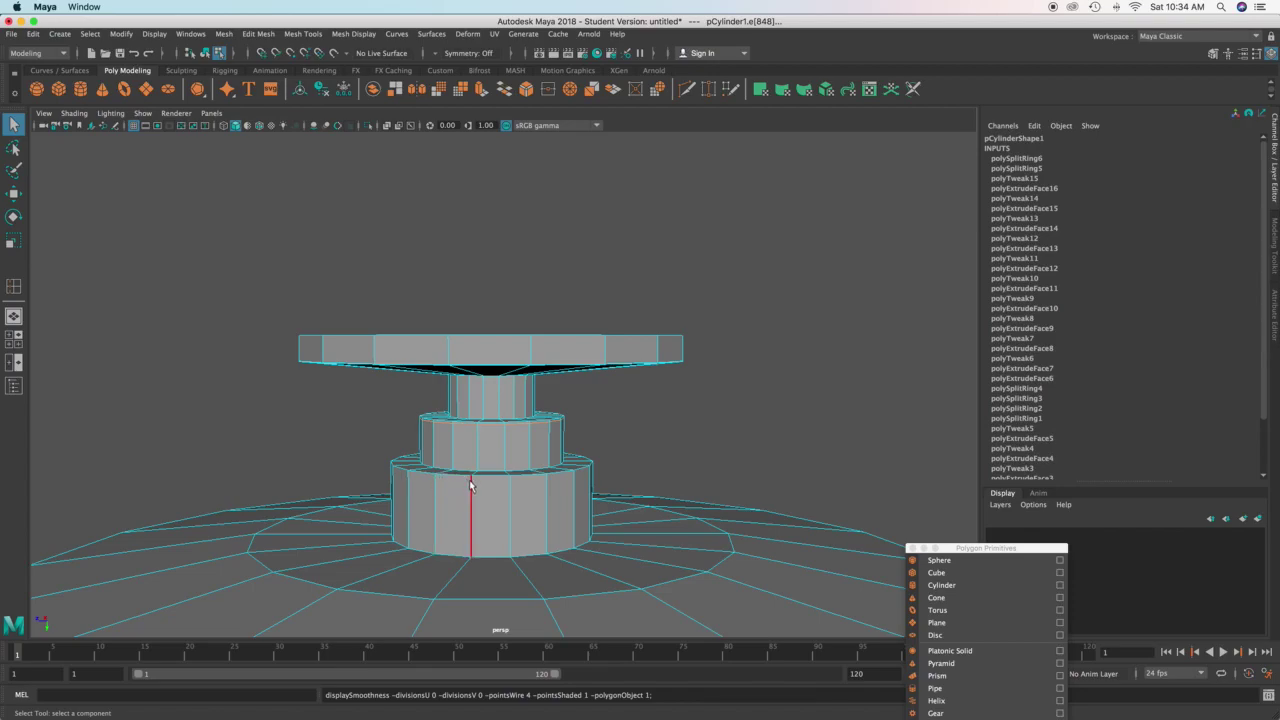
Insert an edge loop around the stem's widest tier, right next to its upper edge
alt+right_drag(469, 492, 574, 500)
alt+drag(574, 500, 529, 449)
mouse_move(504, 452)
shift+right_down()
mouse_move(470, 448)
mouse_move(460, 465)
mouse_move(530, 440)
mouse_move(507, 455)
mouse_move(513, 442)
shift+right_up()
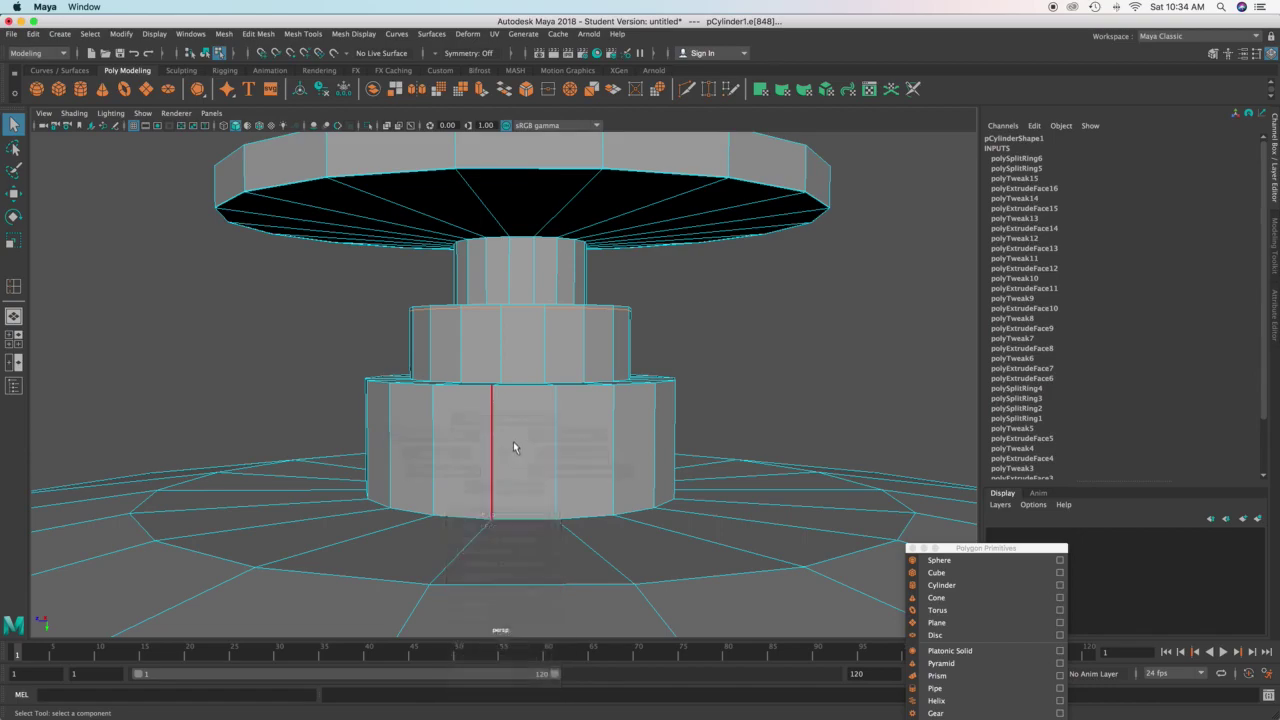
right_drag(505, 346, 578, 332)
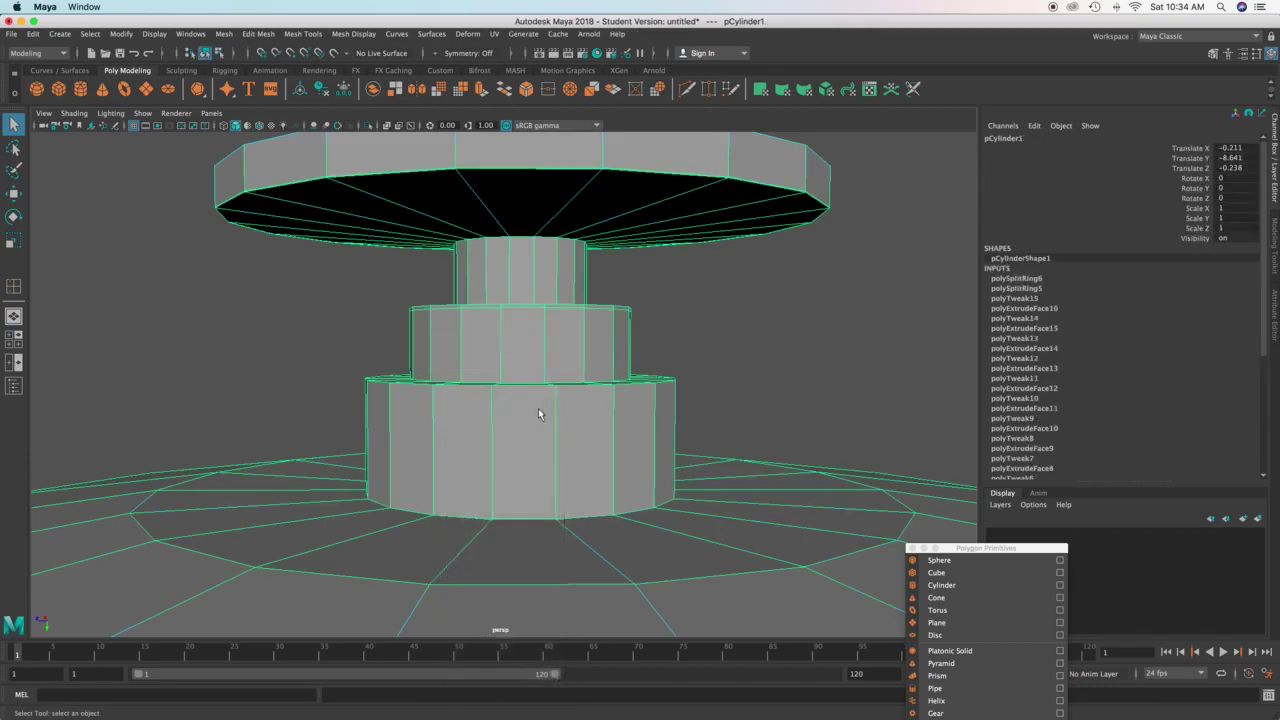
shift+right_drag(540, 400, 475, 420)
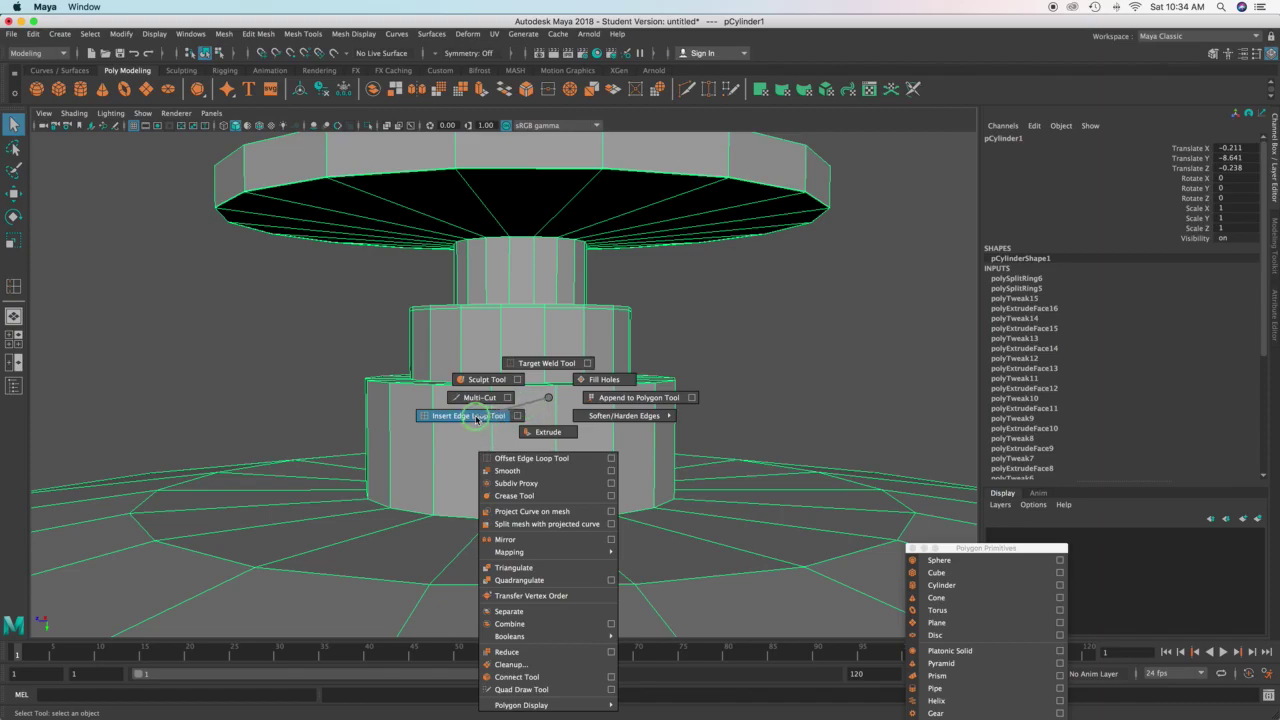
shift+right_drag(476, 419, 486, 414)
scroll(557, 425, up, 5)
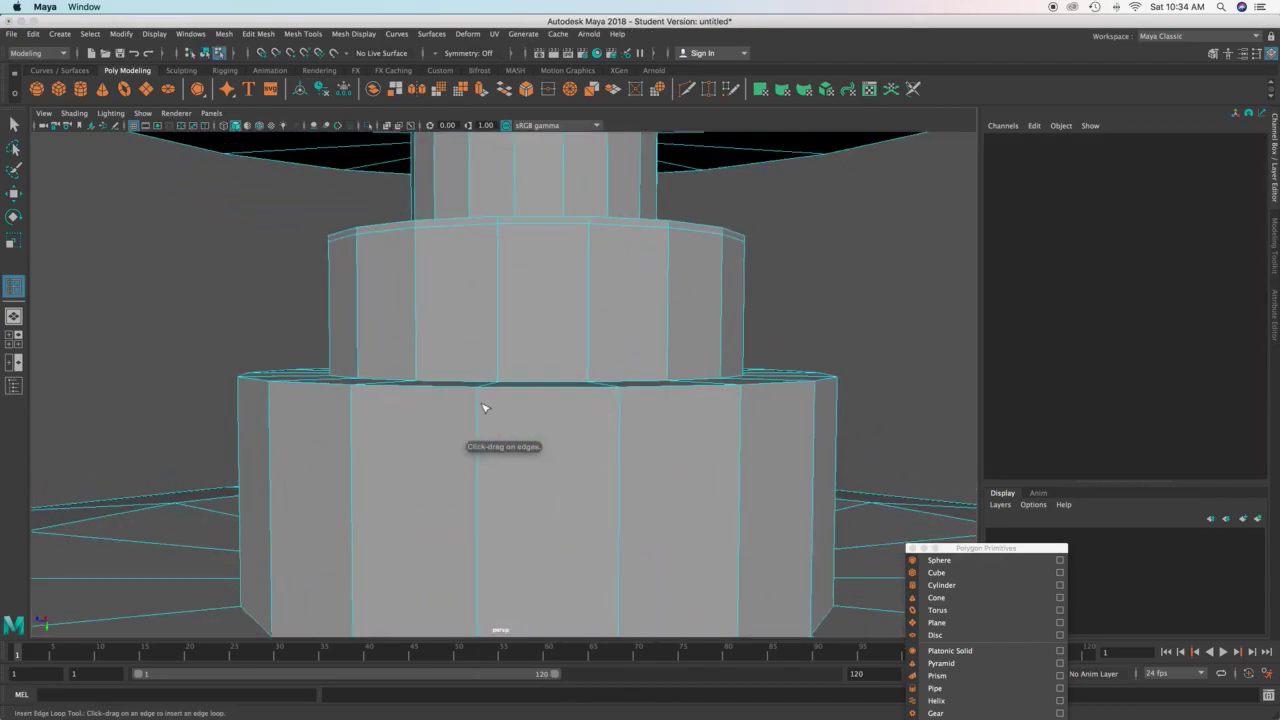
drag(478, 398, 482, 388)
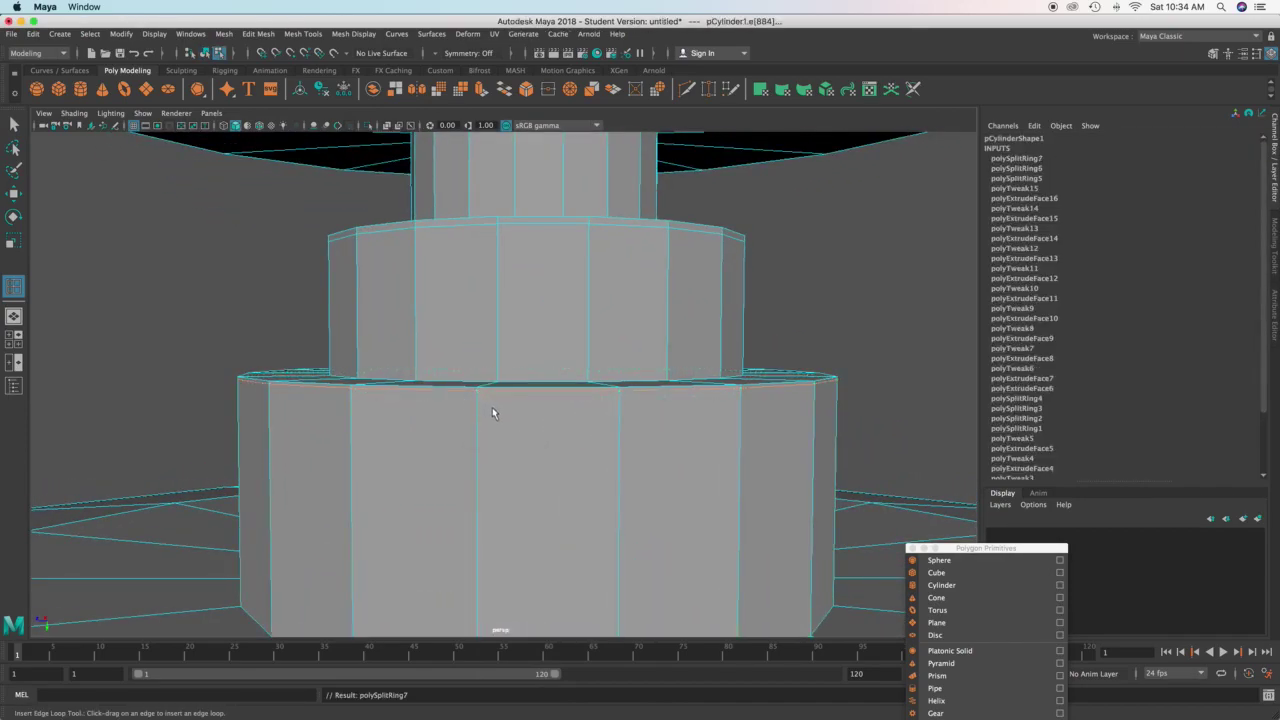
Turn smooth preview back on for the body and stop inserting edge loops on the stem
scroll(503, 414, down, 5)
key(3)
scroll(510, 425, down, 3)
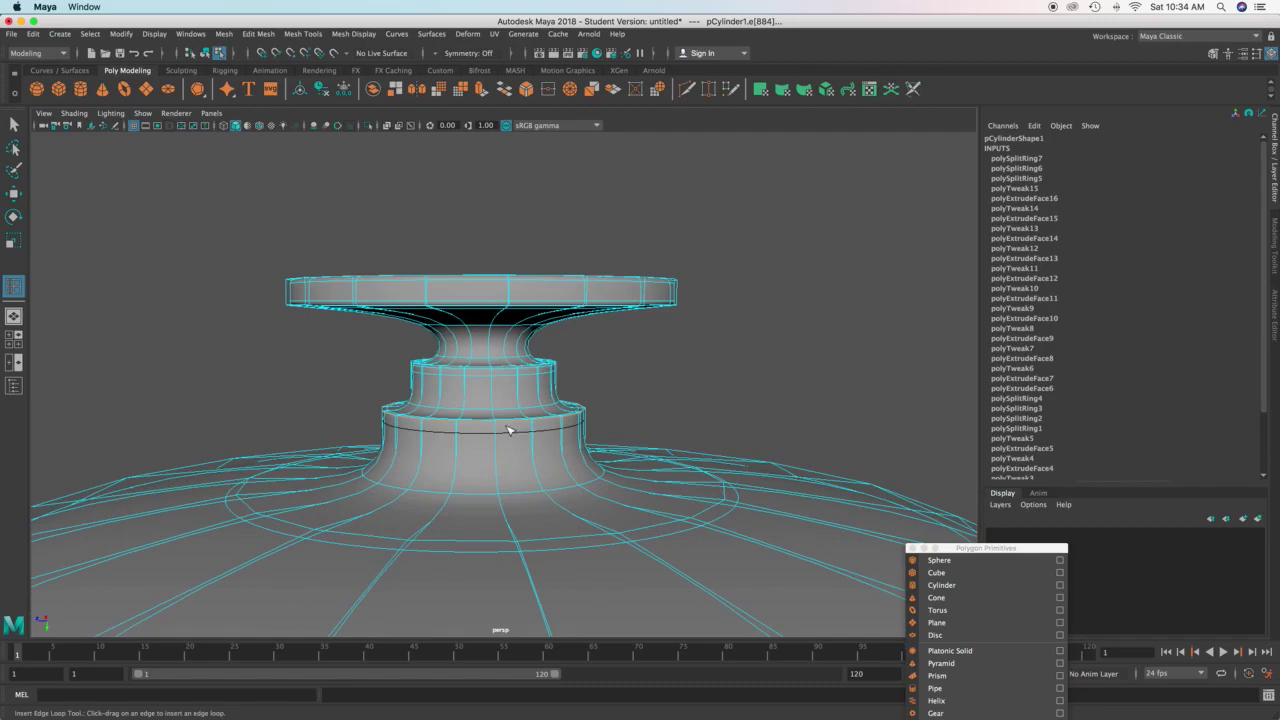
click(507, 430)
key(q)
scroll(754, 425, up, 2)
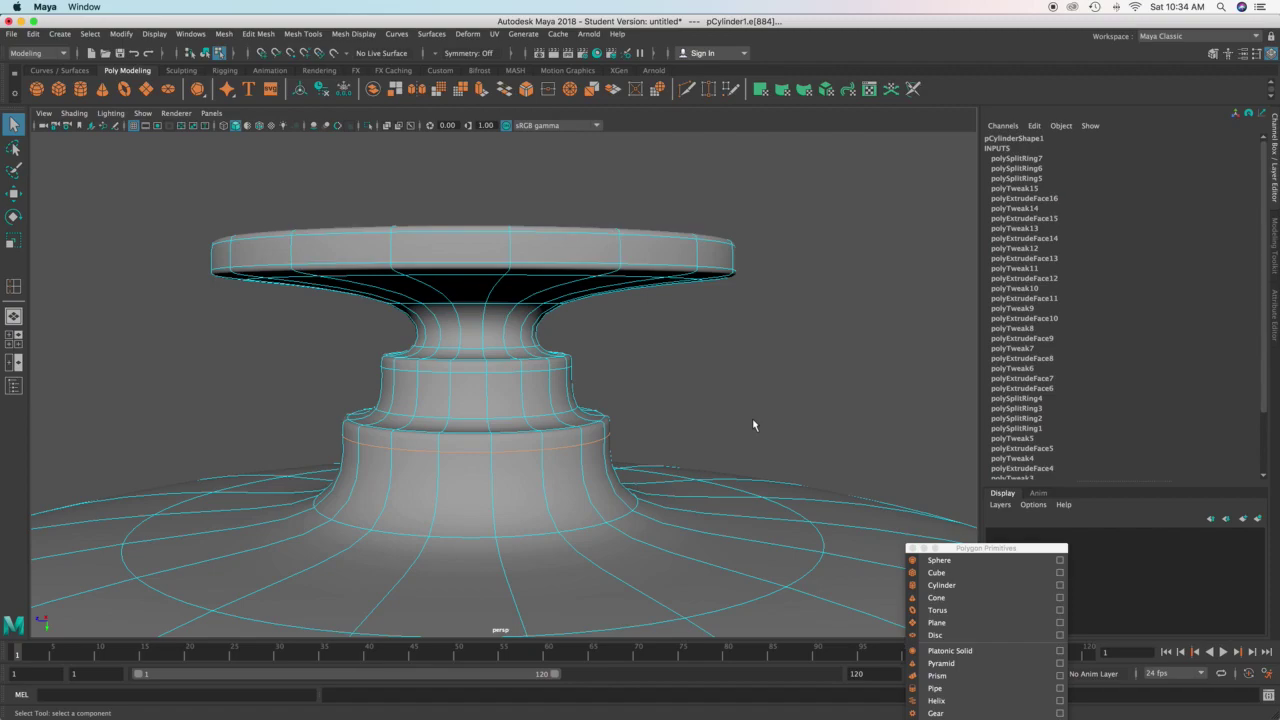
alt+middle_drag(568, 366, 597, 264)
alt+middle_drag(566, 328, 551, 337)
Return to object mode, deselect the body and look over its whole smoothed shape
key(g)
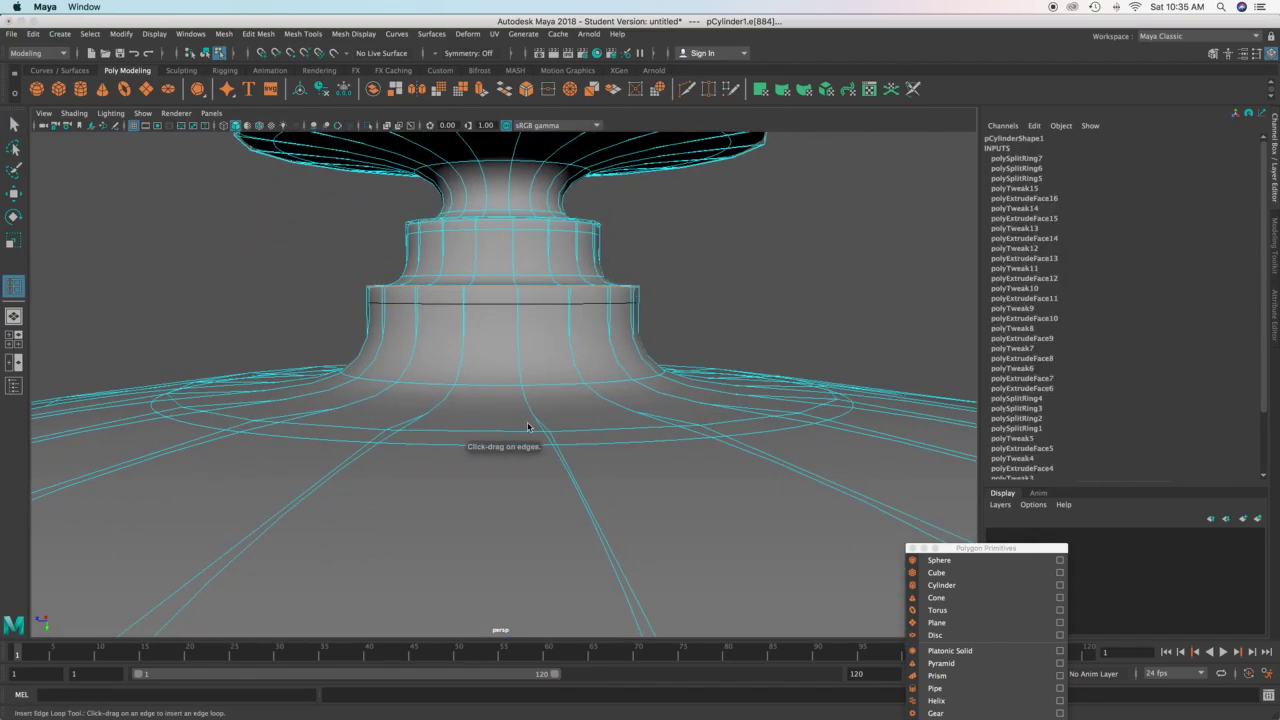
alt+drag(530, 419, 522, 428)
key(q)
right_drag(490, 347, 552, 329)
click(608, 371)
scroll(508, 391, down, 10)
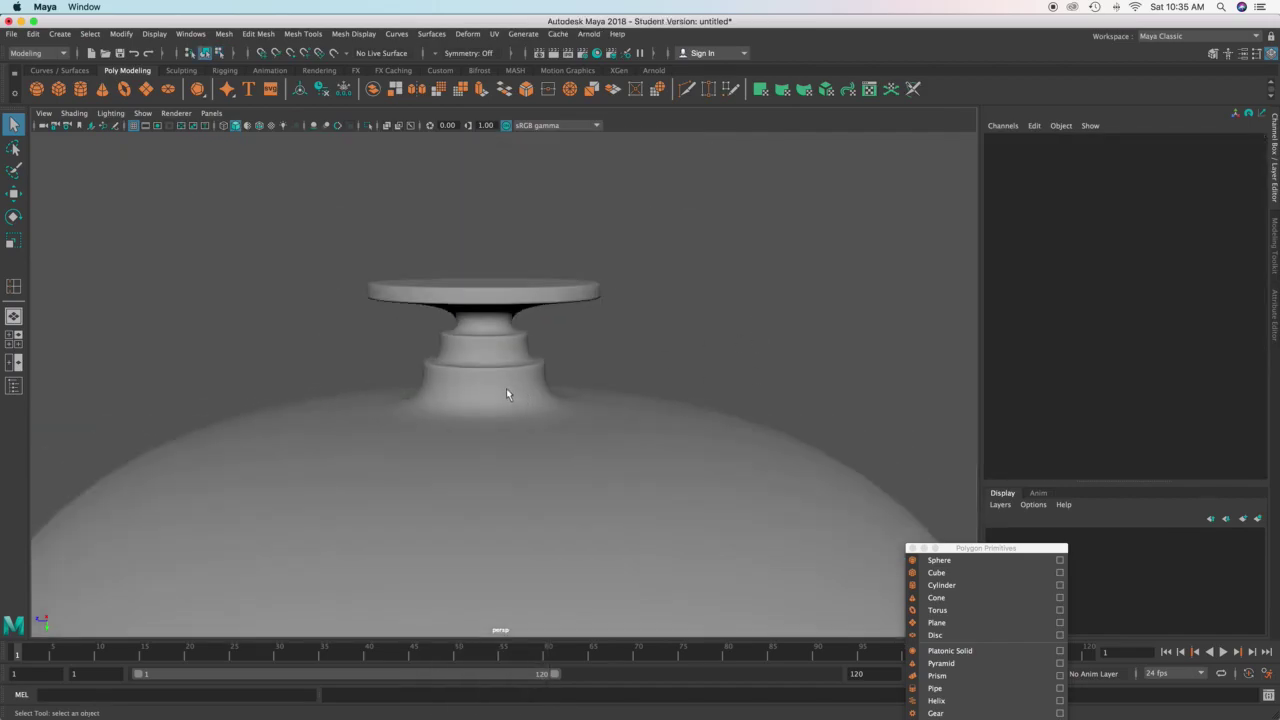
alt+drag(509, 393, 440, 395)
scroll(440, 411, down, 8)
alt+middle_drag(440, 412, 473, 216)
alt+drag(484, 346, 487, 293)
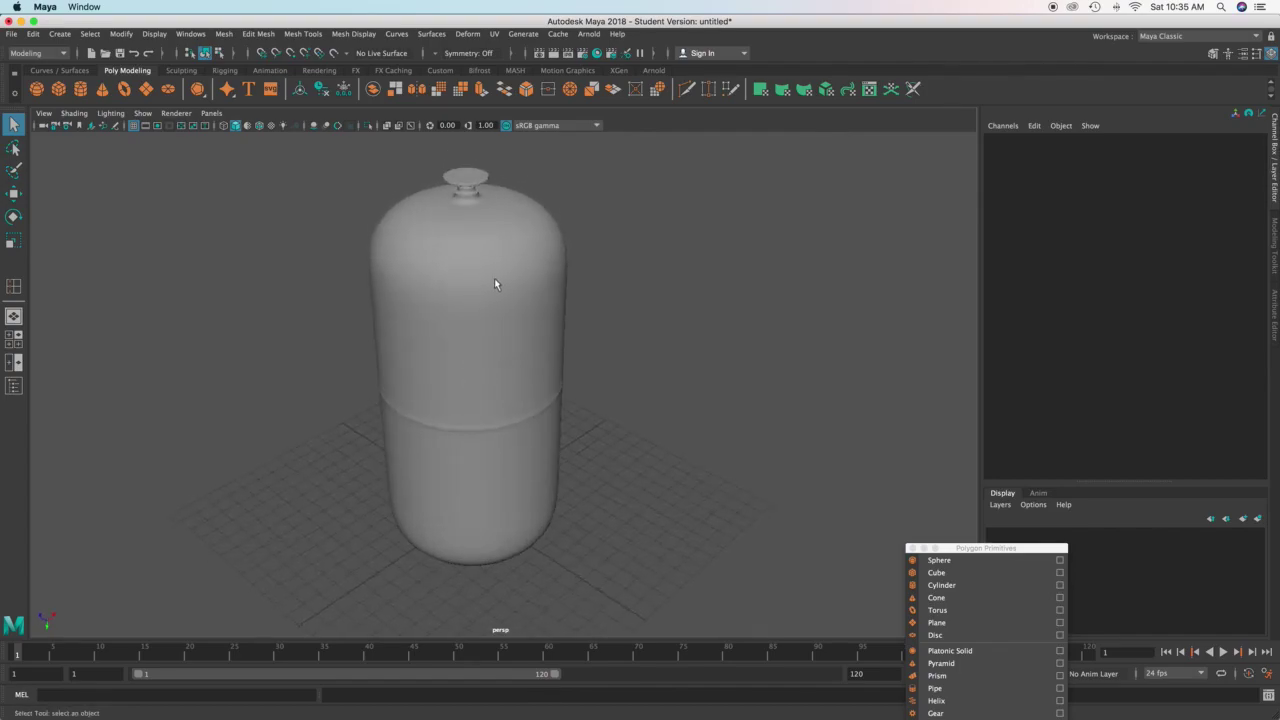
alt+drag(494, 285, 414, 320)
Create a polygon torus centred on the body in the top view, with a radius of about 4.08 and a section radius of about 0.3
key(space)
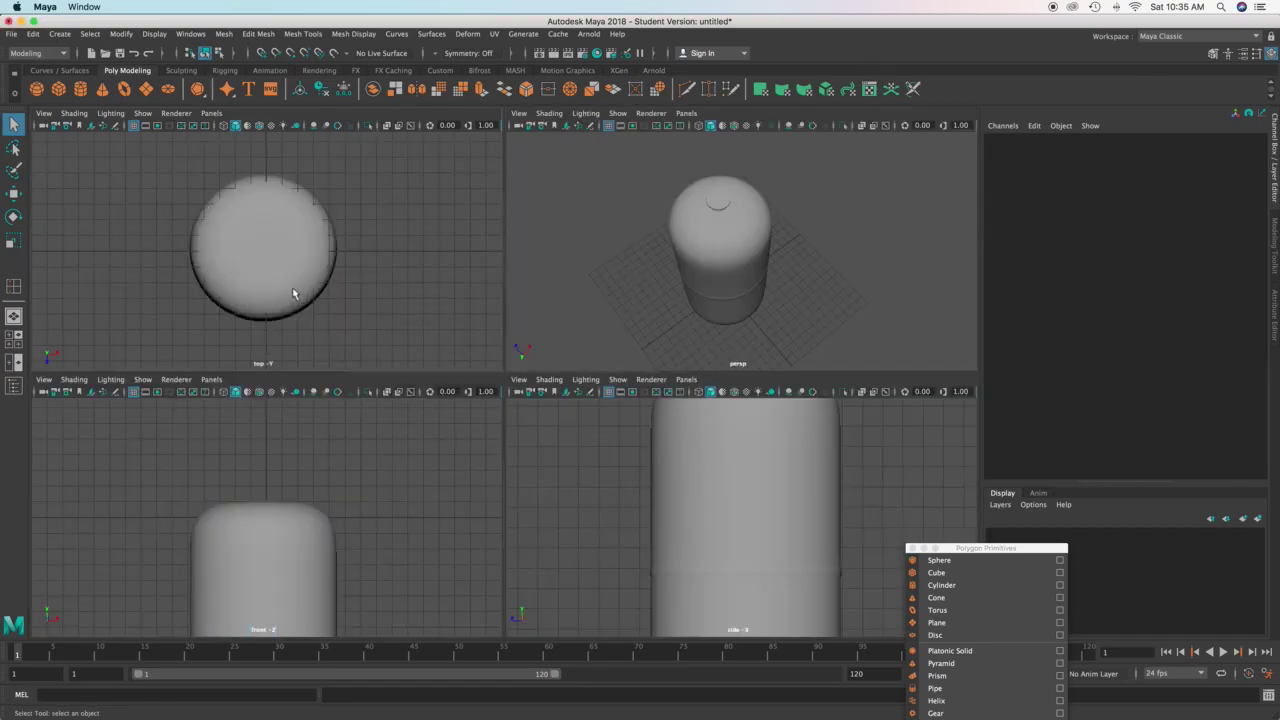
key(space)
alt+middle_drag(360, 331, 296, 310)
drag(1025, 548, 1026, 280)
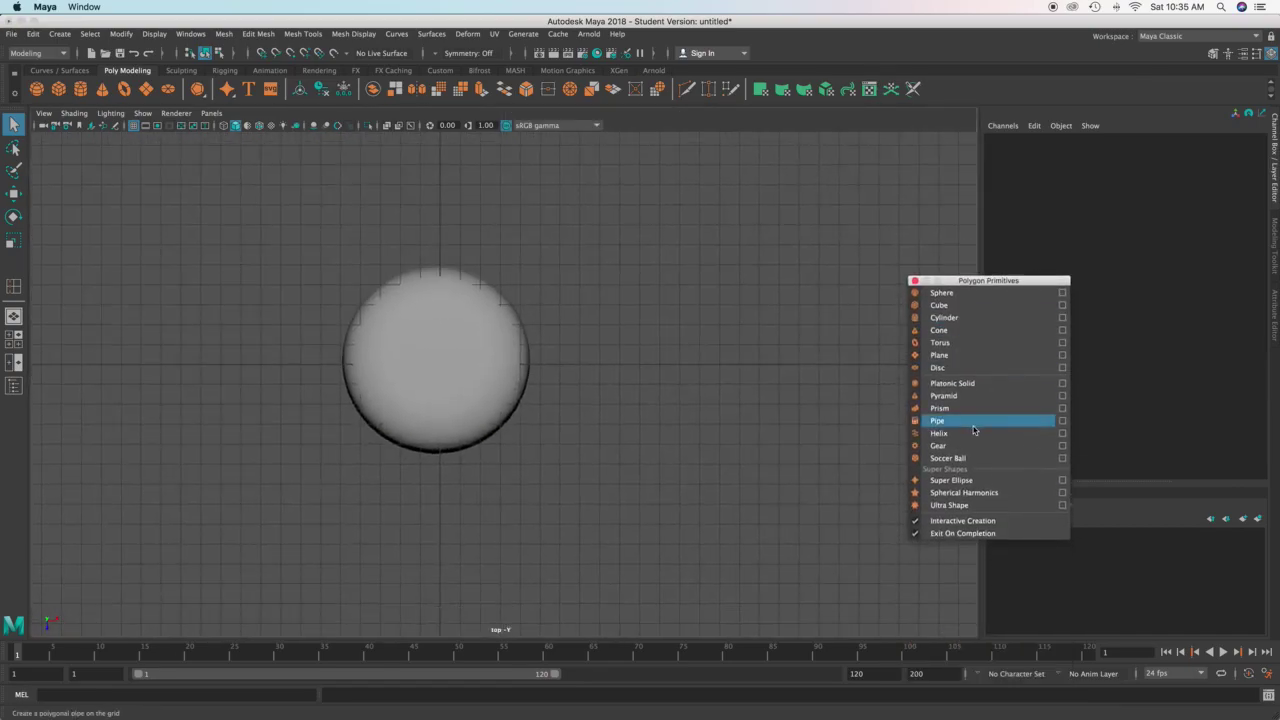
click(957, 346)
key(4)
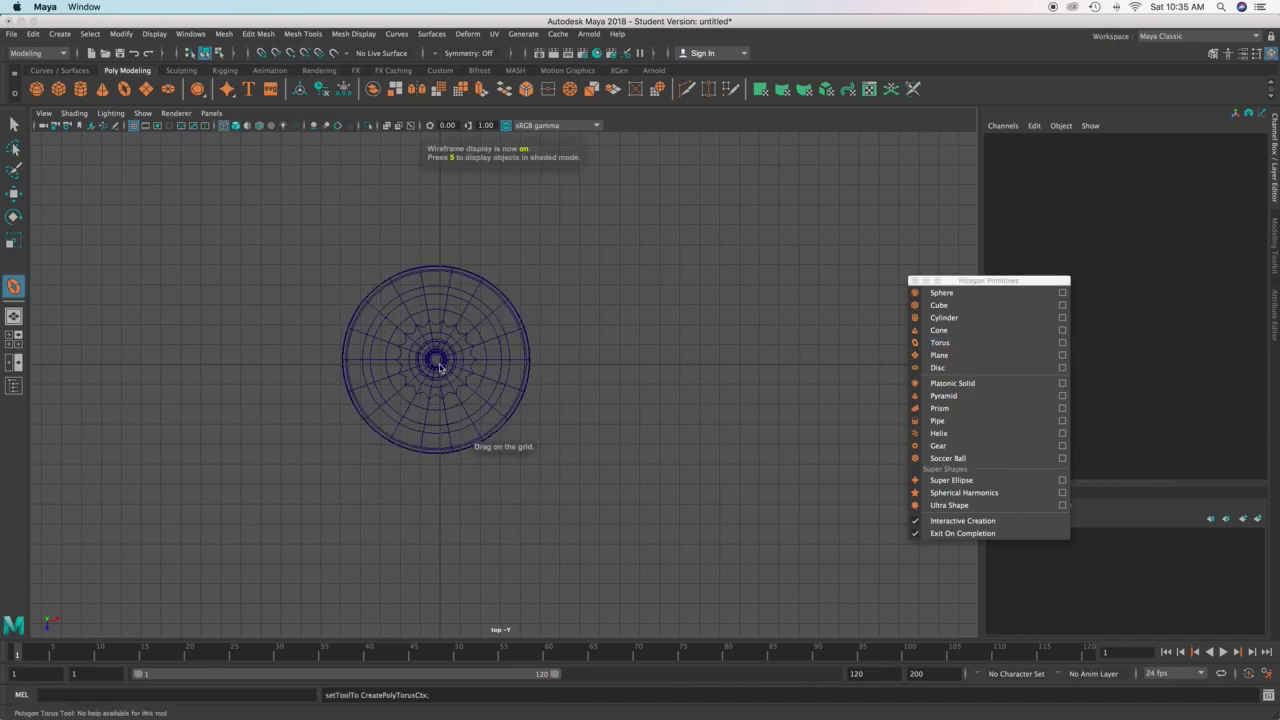
drag(436, 364, 510, 402)
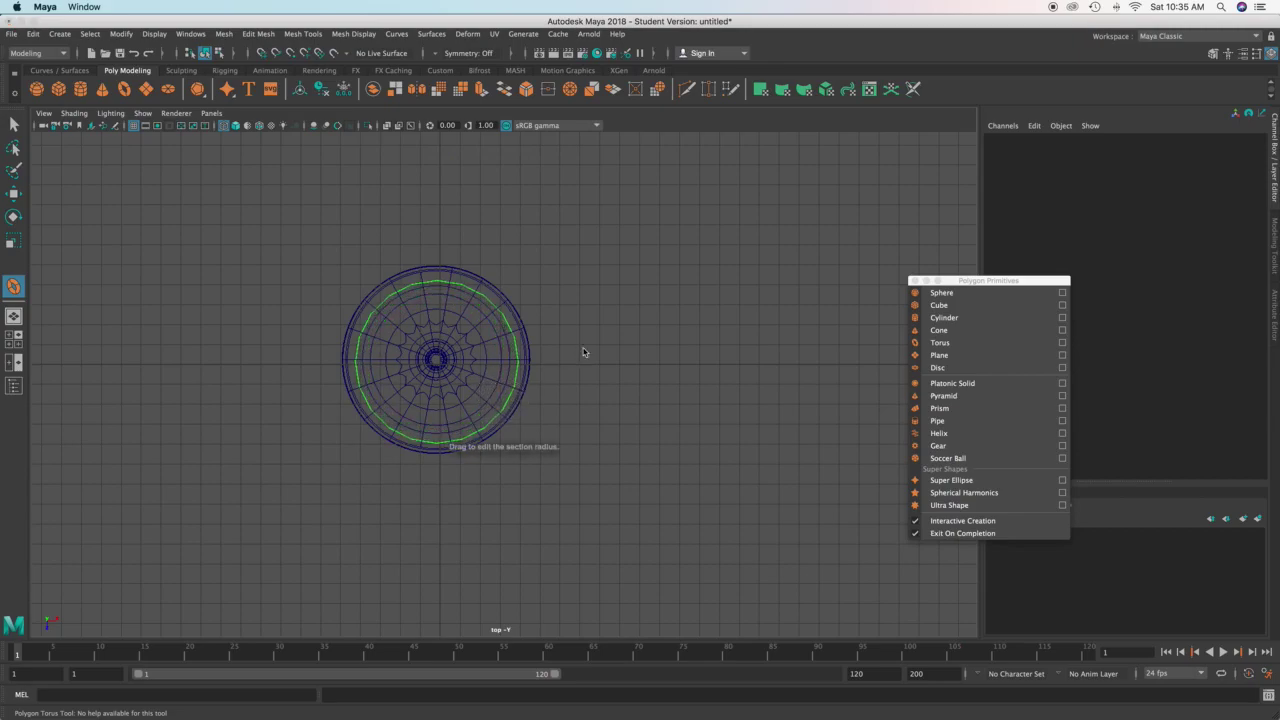
Move the torus along Y to about -20.14, to the stem end of the body, and return to shaded display
key(space)
key(space)
key(4)
alt+drag(486, 470, 482, 345)
alt+middle_drag(477, 480, 508, 340)
scroll(494, 426, up, 5)
scroll(510, 385, up, 5)
alt+drag(510, 420, 514, 377)
scroll(516, 379, down, 10)
alt+middle_drag(517, 380, 498, 537)
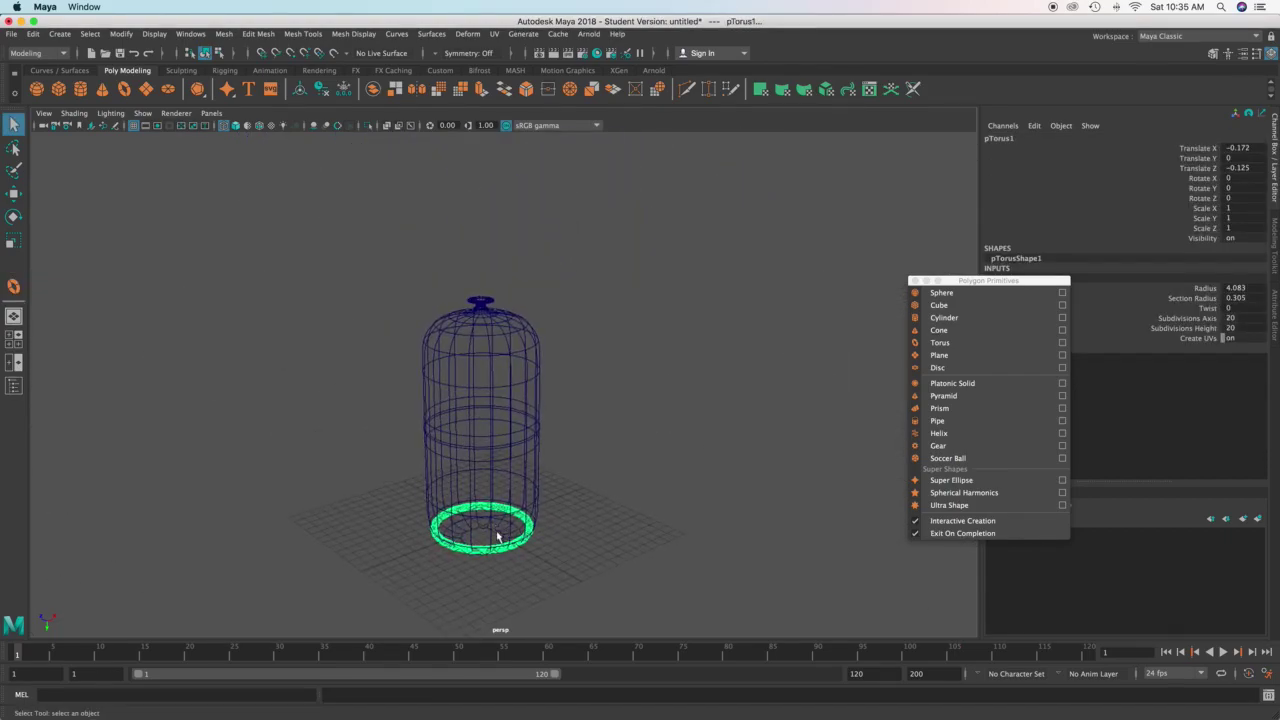
key(w)
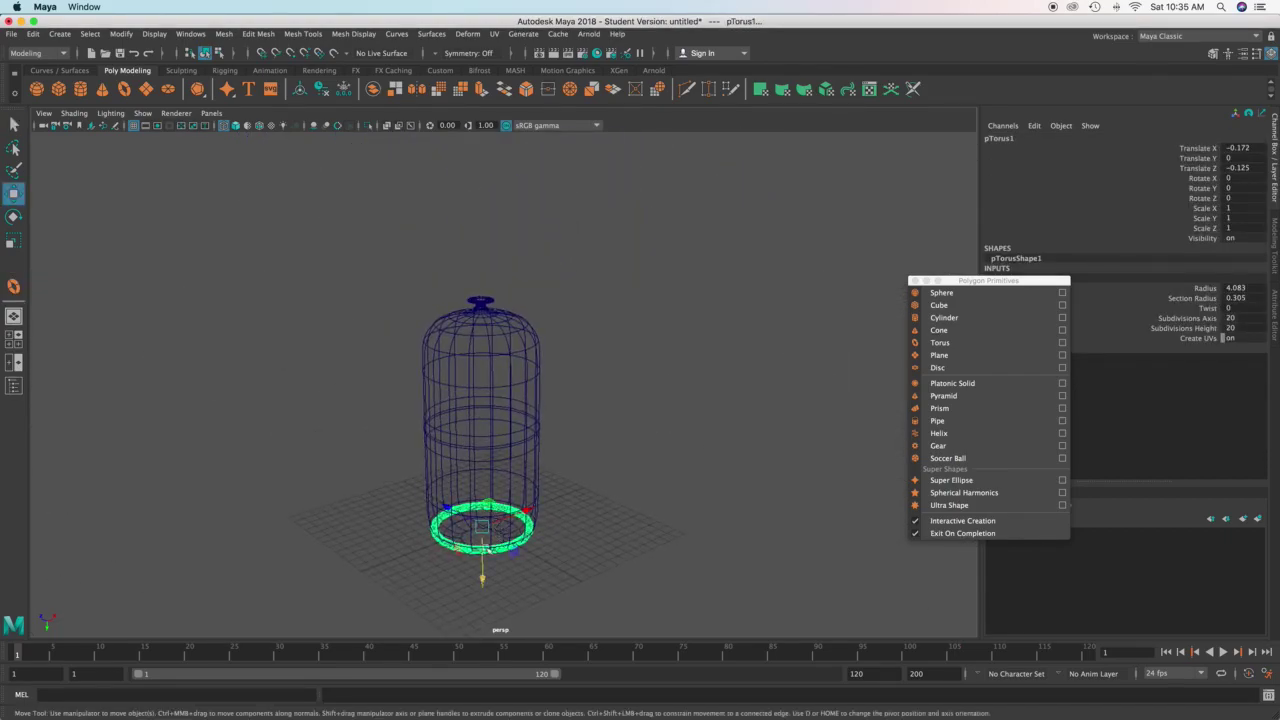
drag(481, 581, 512, 366)
key(5)
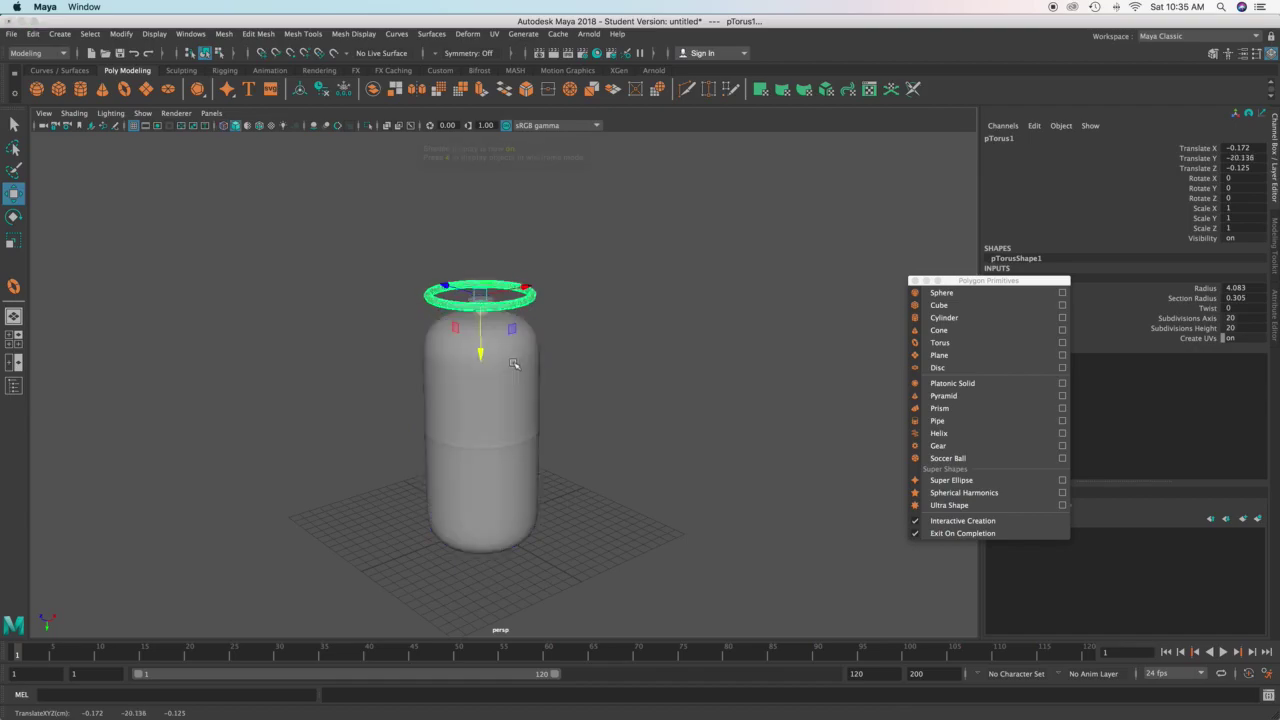
Move the torus farther out from the stem disc, to about -20.95 in Y
scroll(518, 362, up, 5)
alt+middle_drag(523, 351, 507, 374)
alt+drag(507, 374, 631, 333)
click(575, 381)
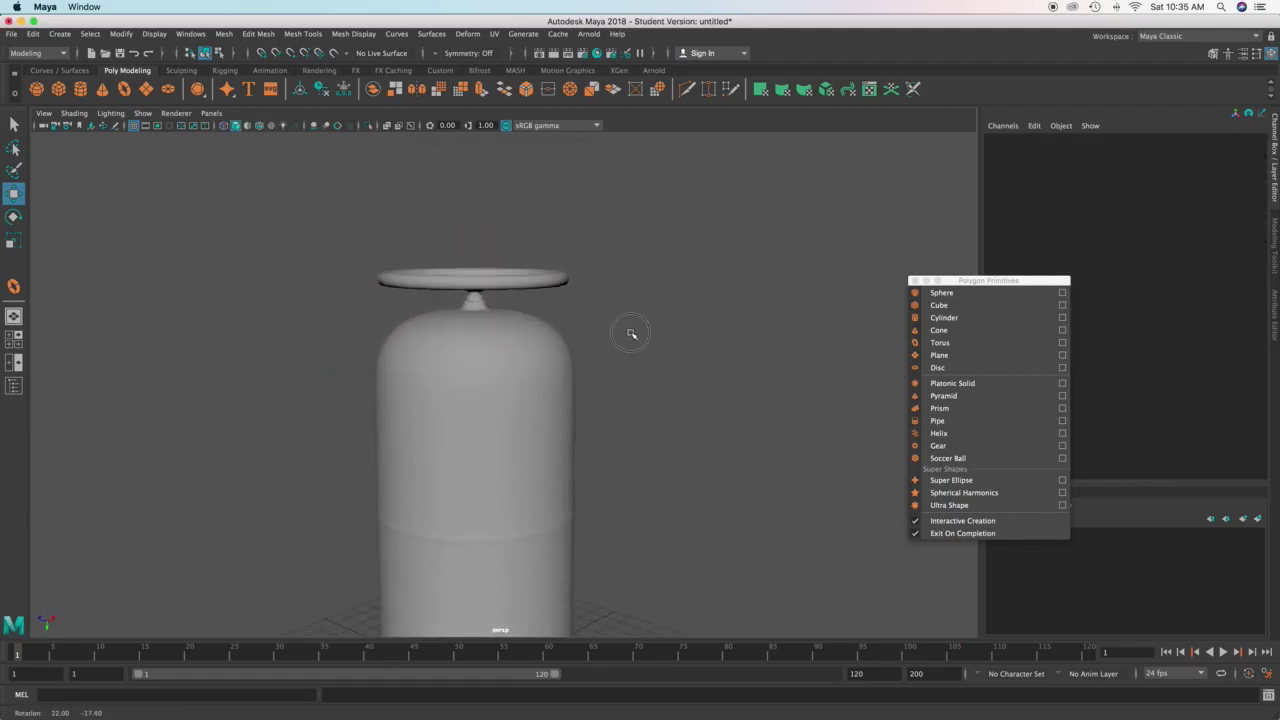
click(531, 277)
drag(475, 341, 503, 320)
alt+drag(581, 327, 666, 323)
Set the torus's axis subdivisions to 29 and its height subdivisions to 10
drag(1002, 282, 931, 390)
click(1013, 280)
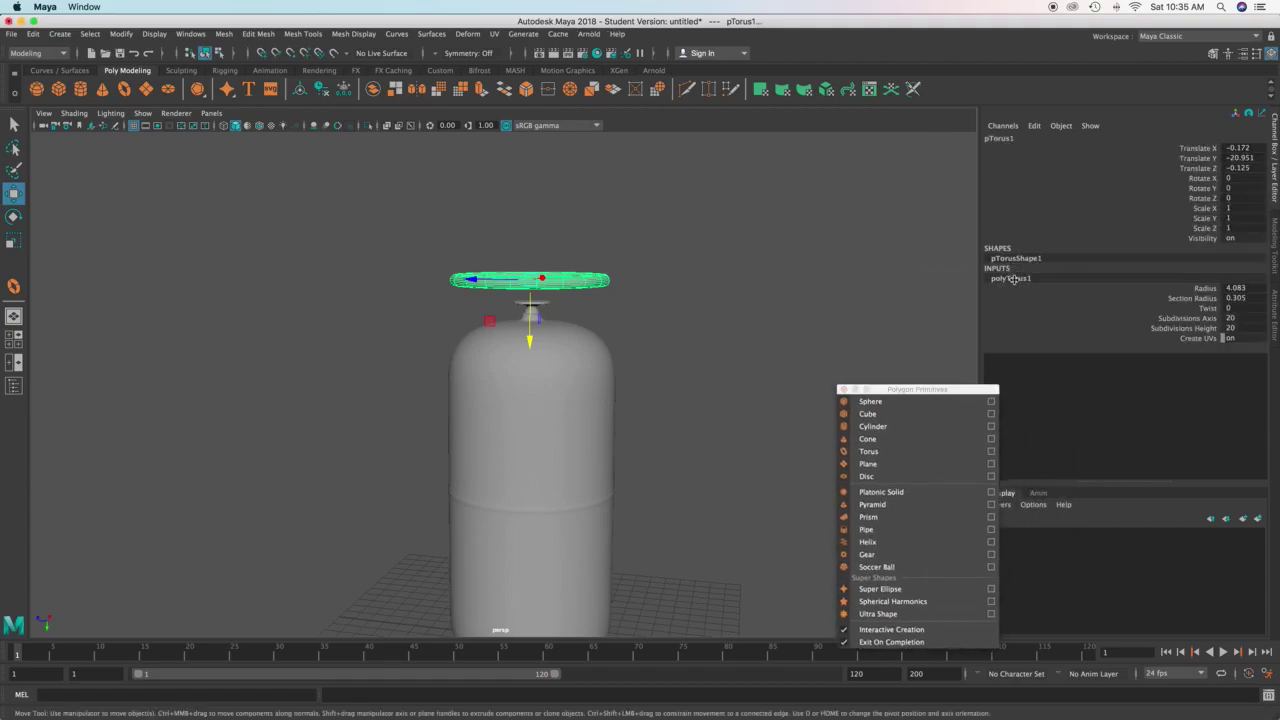
click(1208, 319)
scroll(594, 326, up, 3)
alt+drag(594, 326, 576, 343)
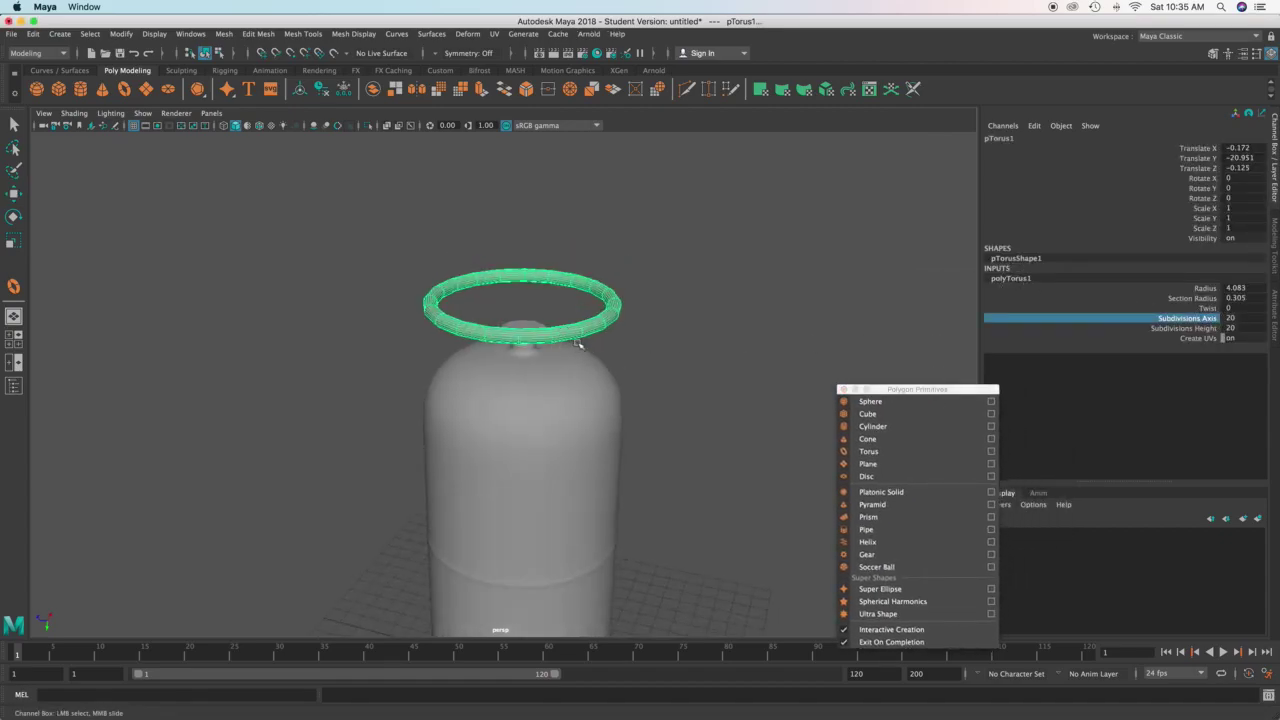
middle_drag(619, 346, 615, 345)
click(1183, 330)
middle_drag(865, 327, 837, 326)
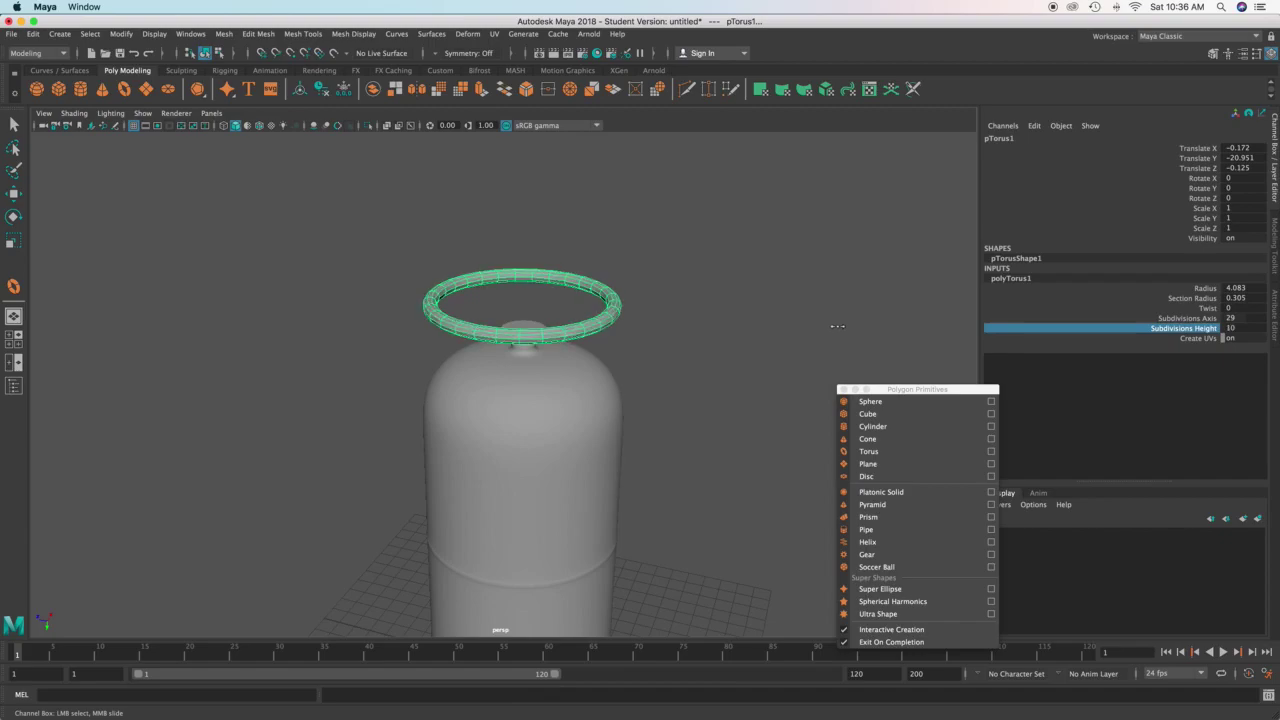
Try adjusting the torus's radius and section radius, and deselect it
click(1217, 288)
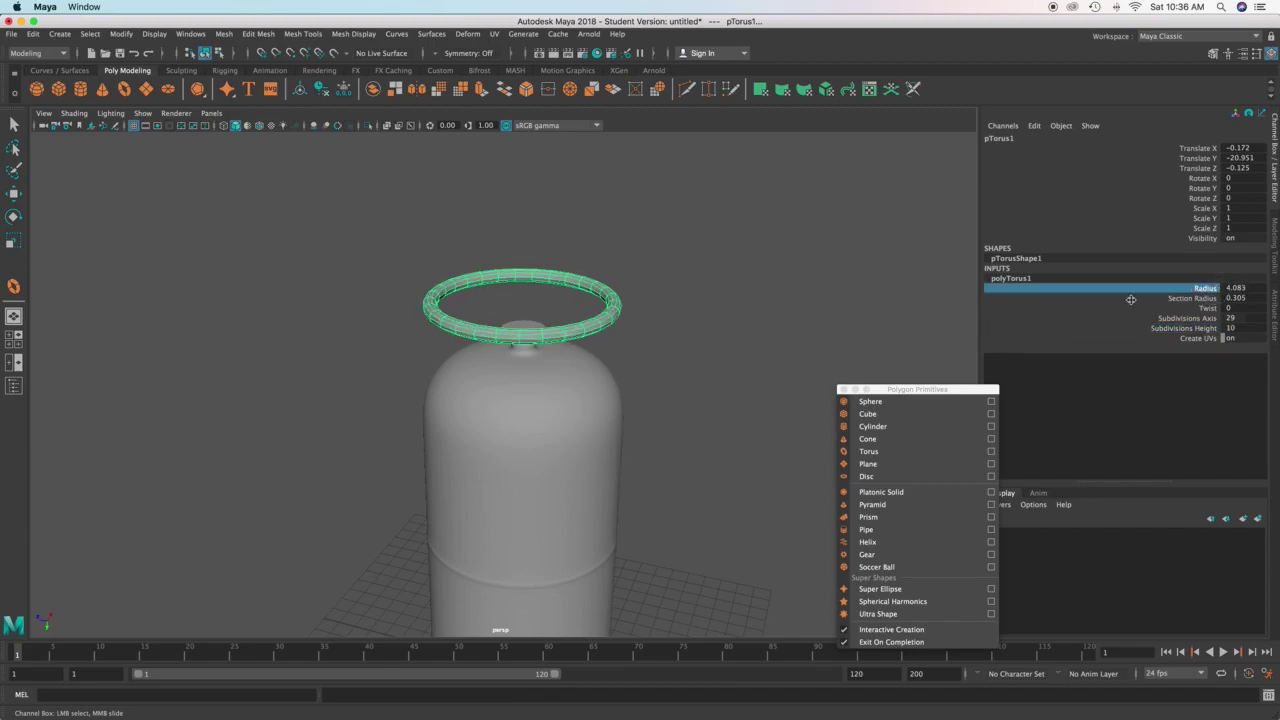
middle_drag(825, 313, 771, 301)
alt+drag(743, 299, 776, 310)
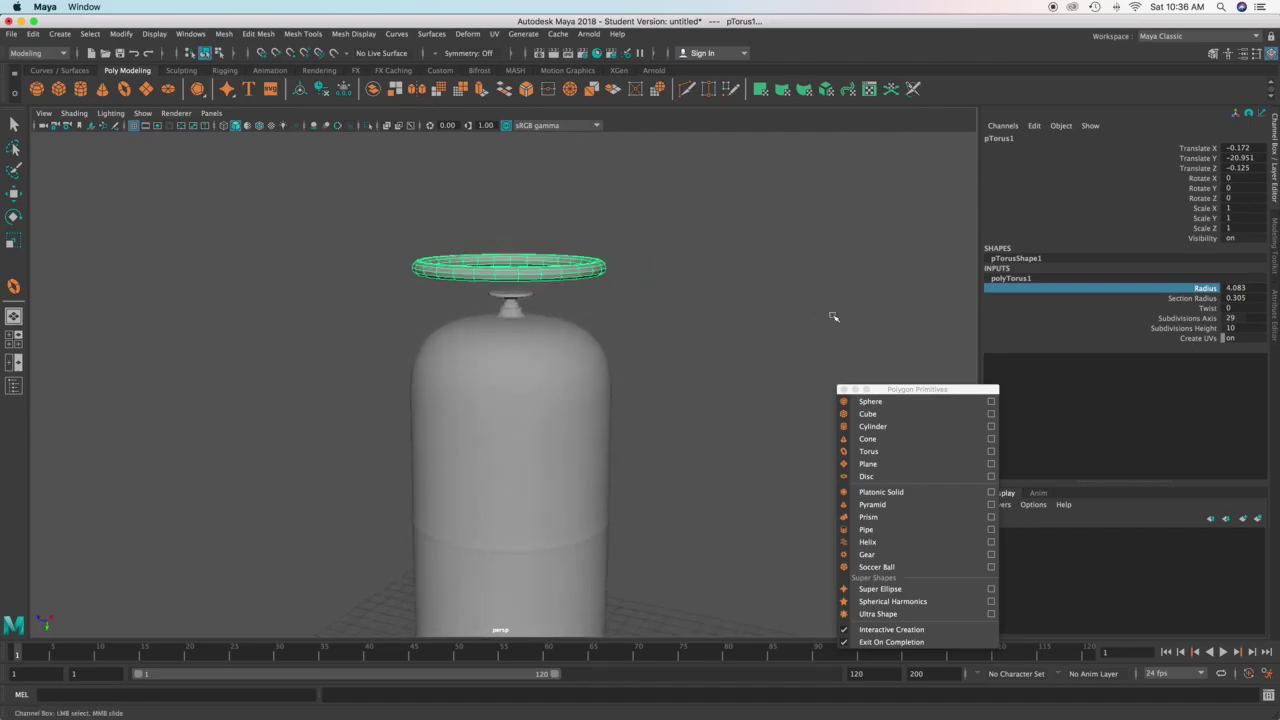
click(1193, 300)
alt+drag(609, 260, 582, 269)
alt+right_drag(645, 284, 725, 302)
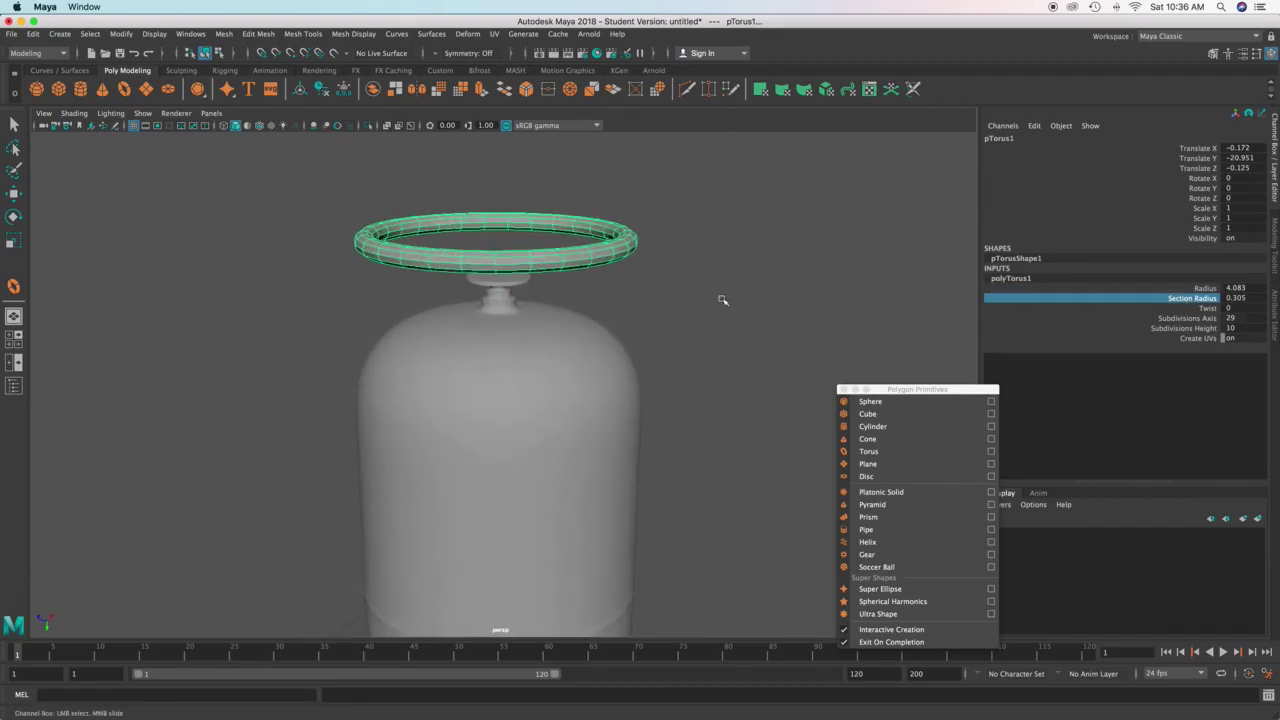
middle_drag(665, 269, 665, 269)
alt+drag(666, 272, 583, 397)
click(619, 278)
Examine the body and torus from several angles in the perspective and orthographic views
scroll(624, 288, down, 4)
key(space)
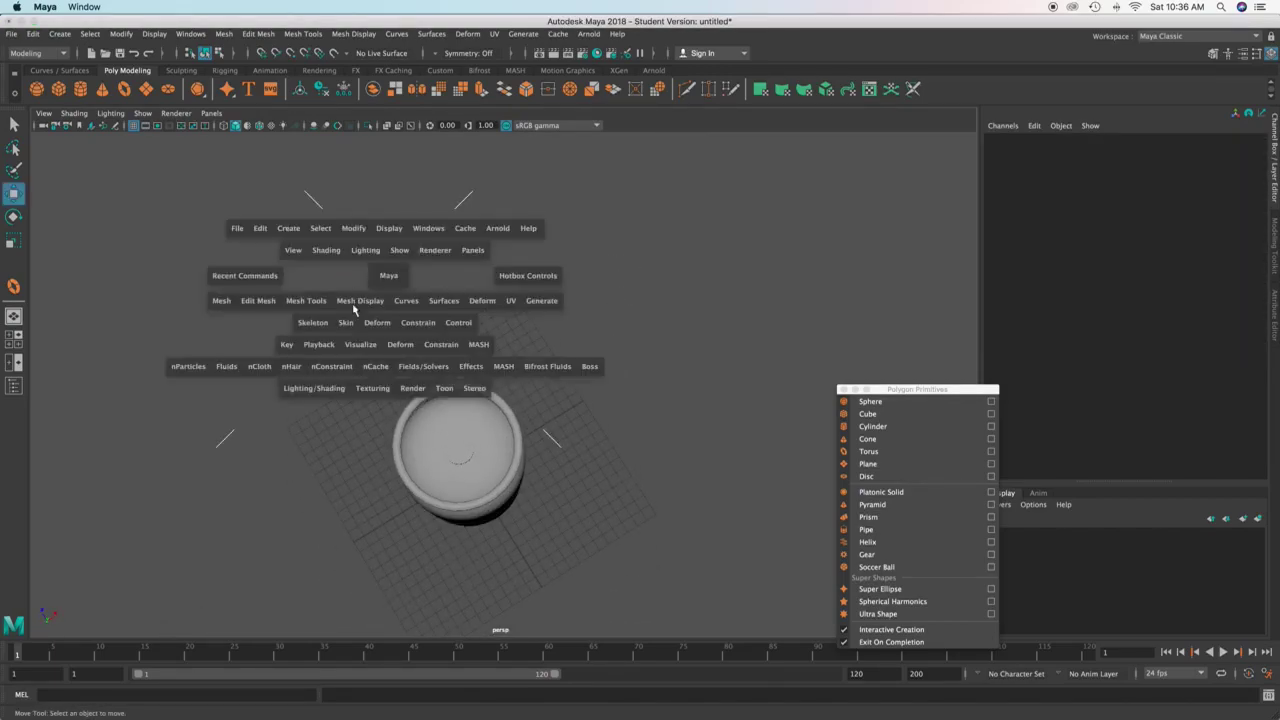
key(space)
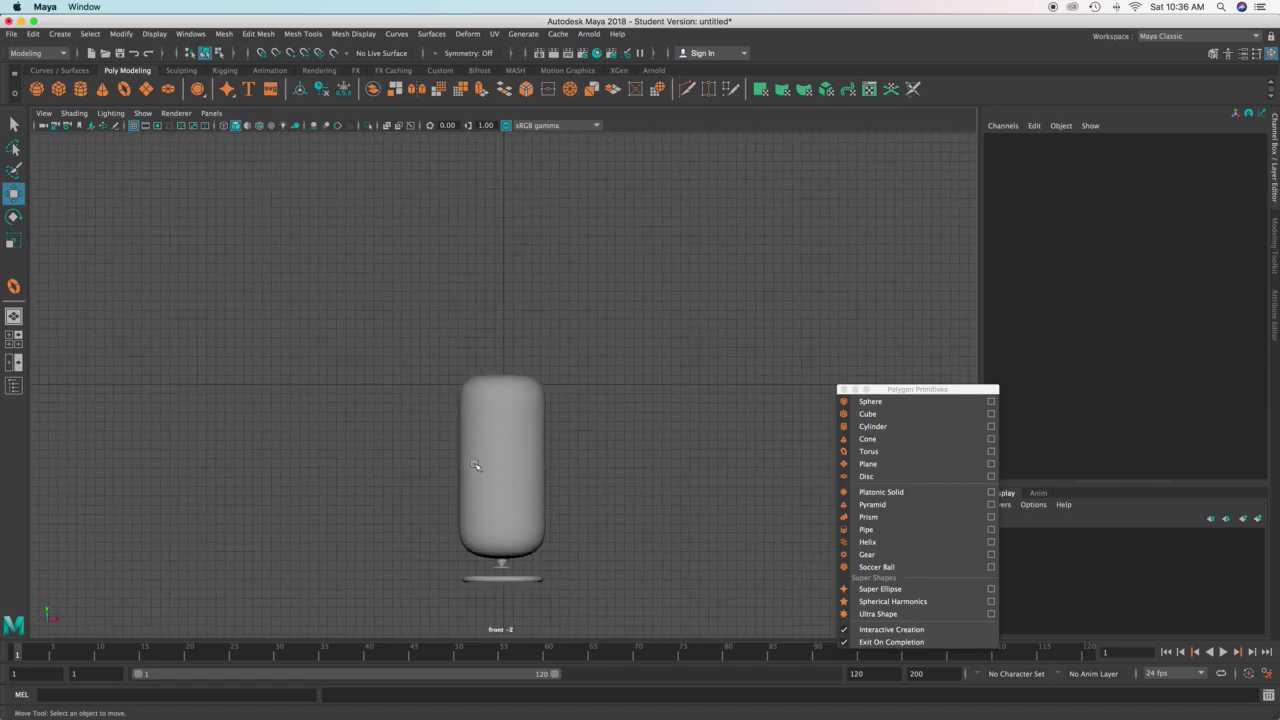
key(space)
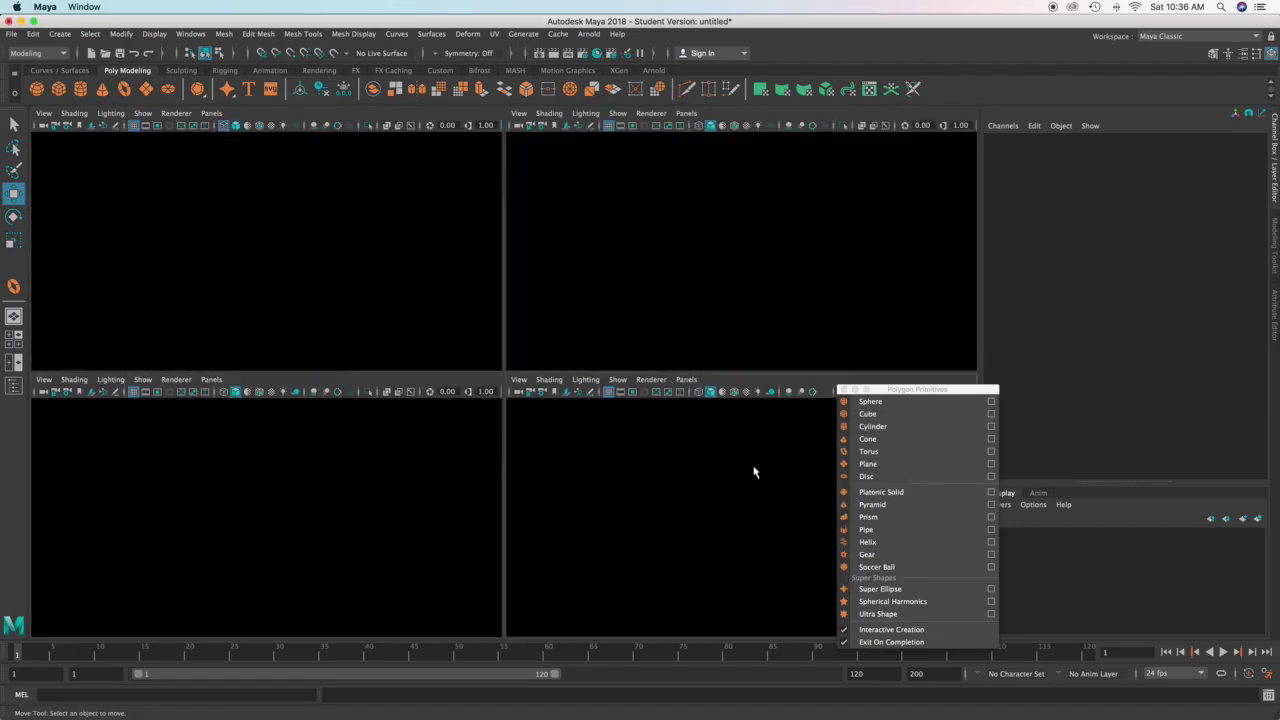
key(space)
key(space)
alt+drag(760, 280, 798, 138)
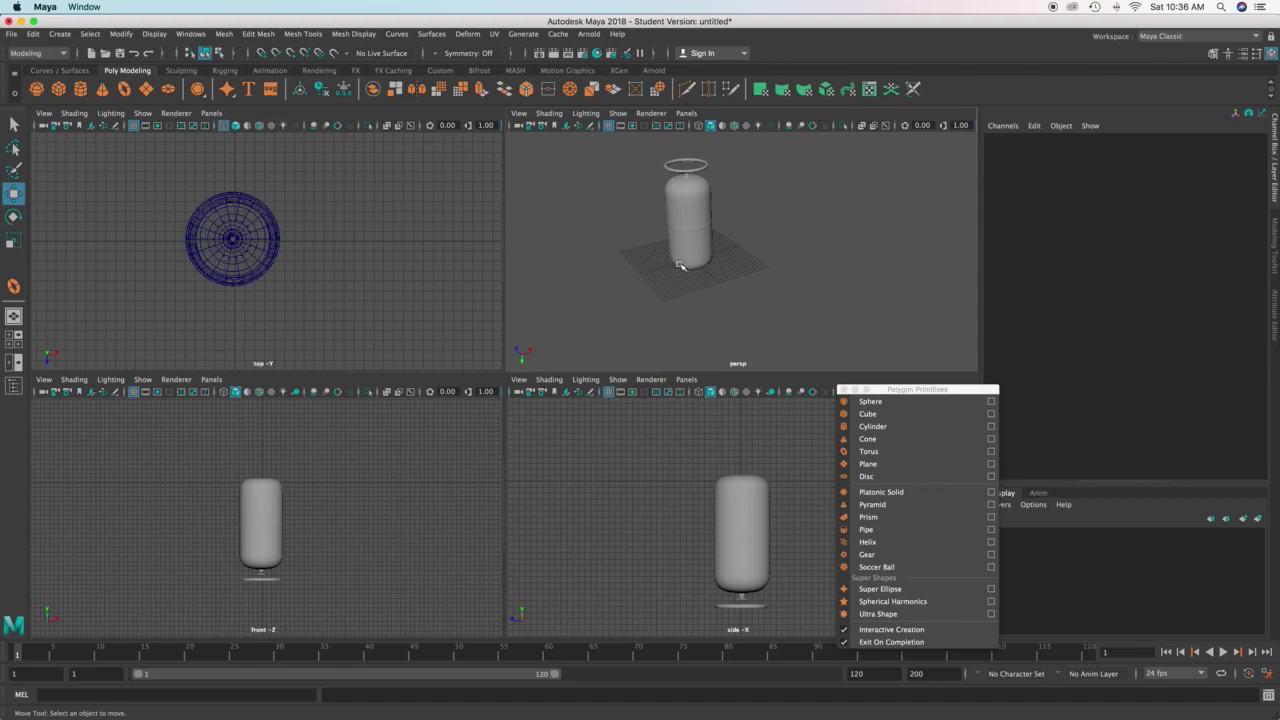
alt+drag(679, 265, 494, 344)
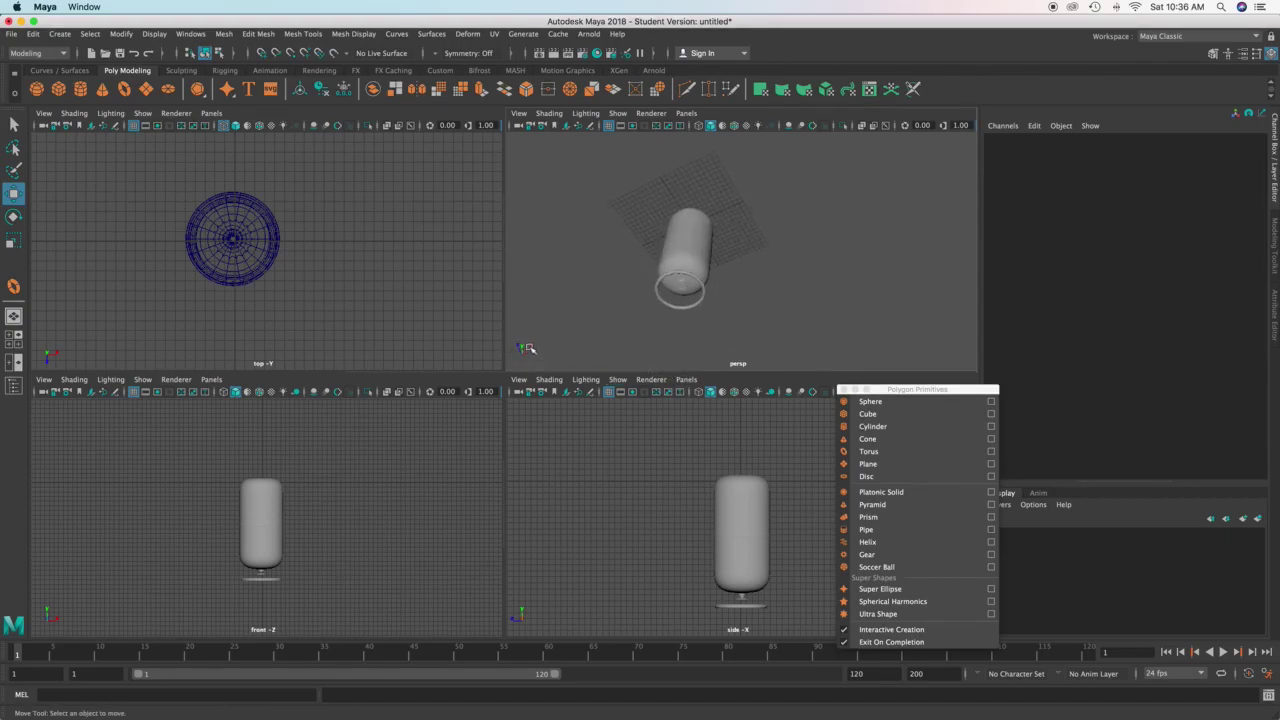
alt+drag(727, 260, 702, 316)
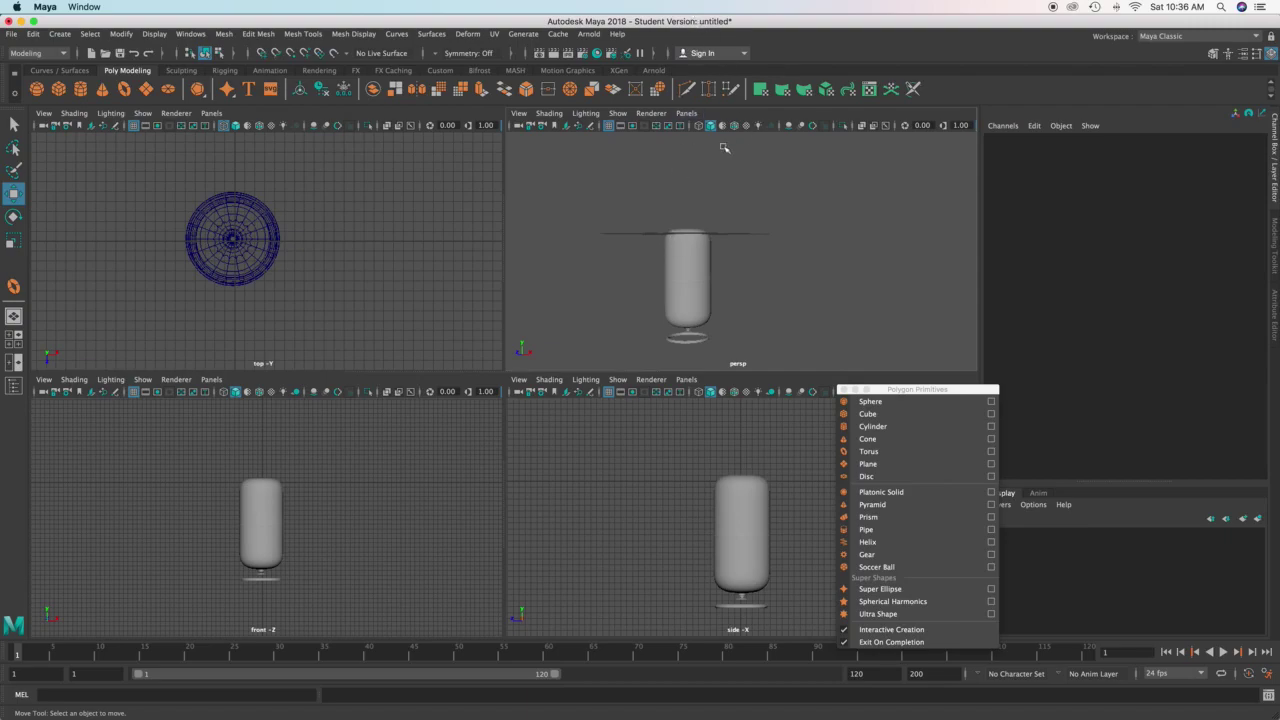
alt+drag(676, 163, 676, 238)
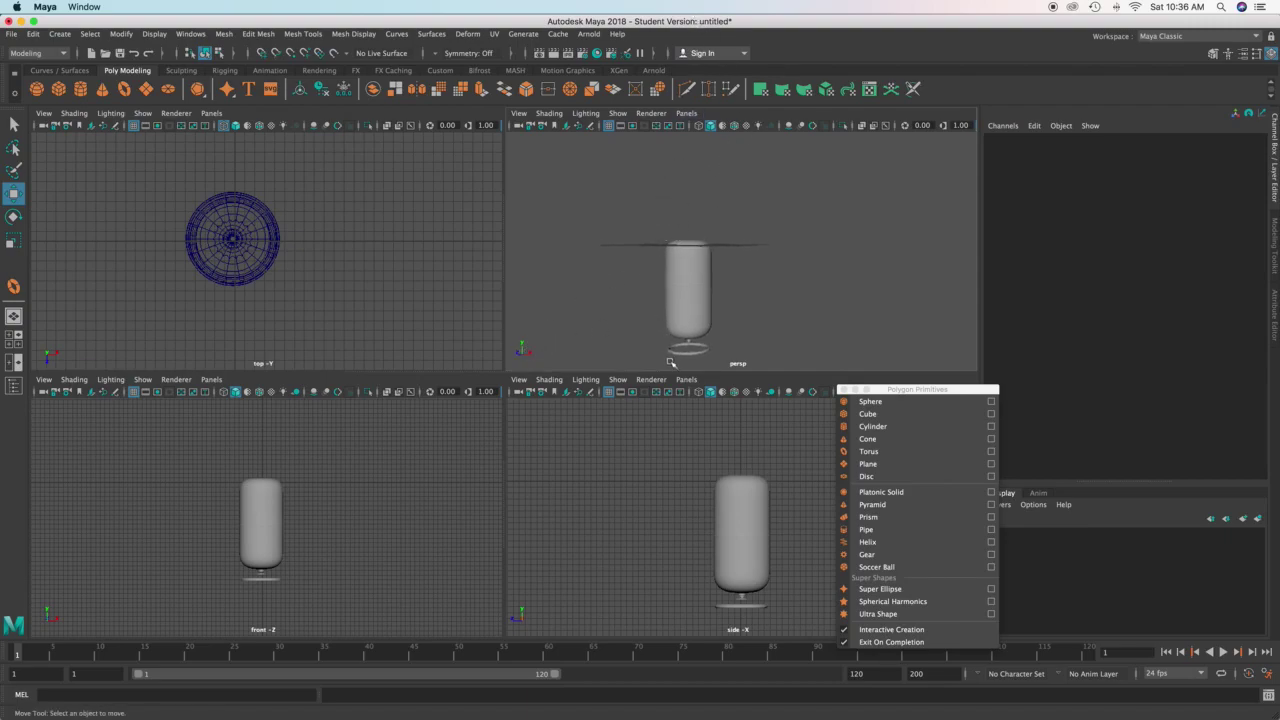
alt+drag(648, 320, 705, 260)
alt+middle_drag(696, 549, 657, 528)
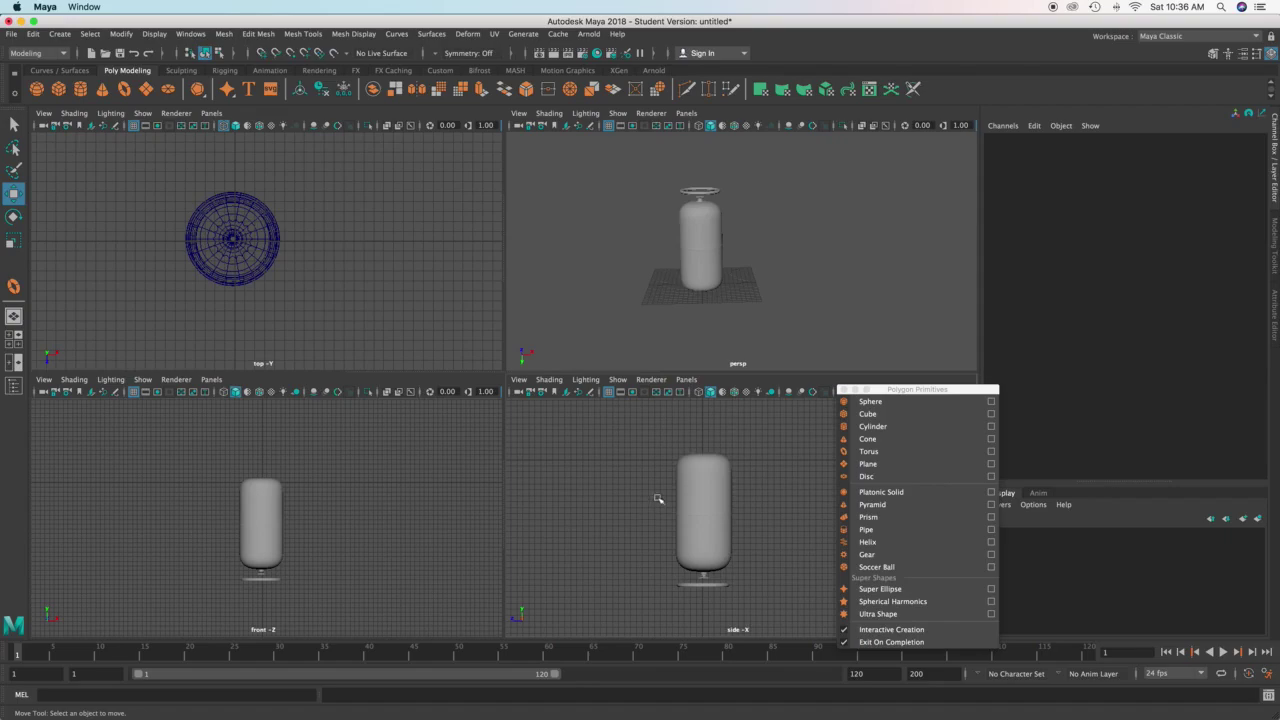
alt+middle_drag(697, 353, 700, 345)
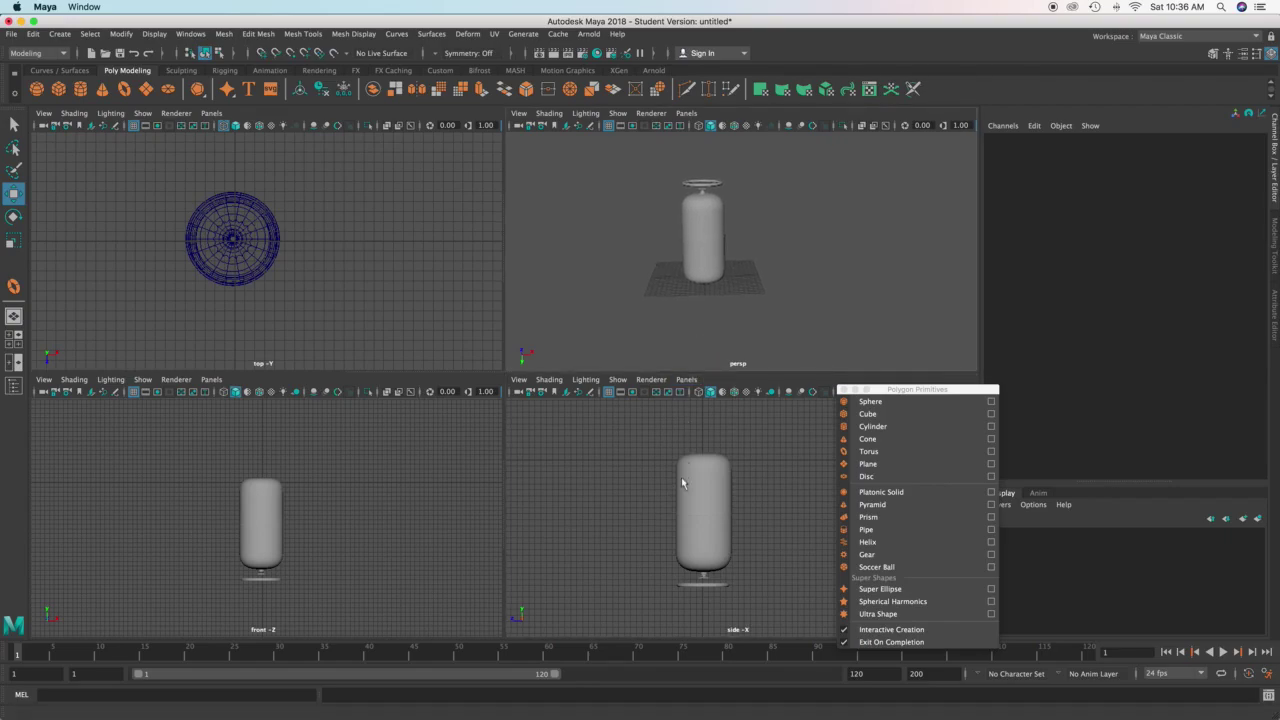
alt+right_drag(653, 546, 683, 566)
Draw a polygon cube in the side view from the body's stem end to the torus, about 4.8 long and 1.38 wide
key(space)
alt+middle_drag(485, 570, 580, 450)
key(space)
click(391, 405)
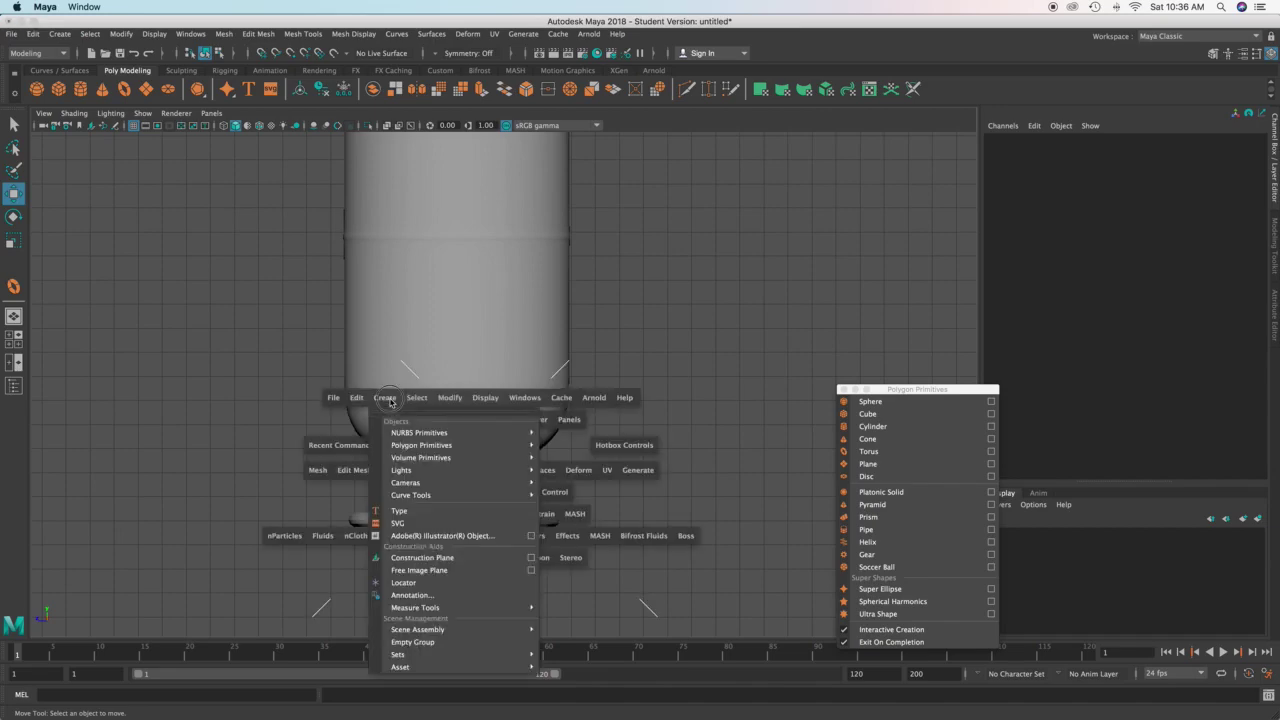
click(875, 414)
drag(450, 418, 483, 527)
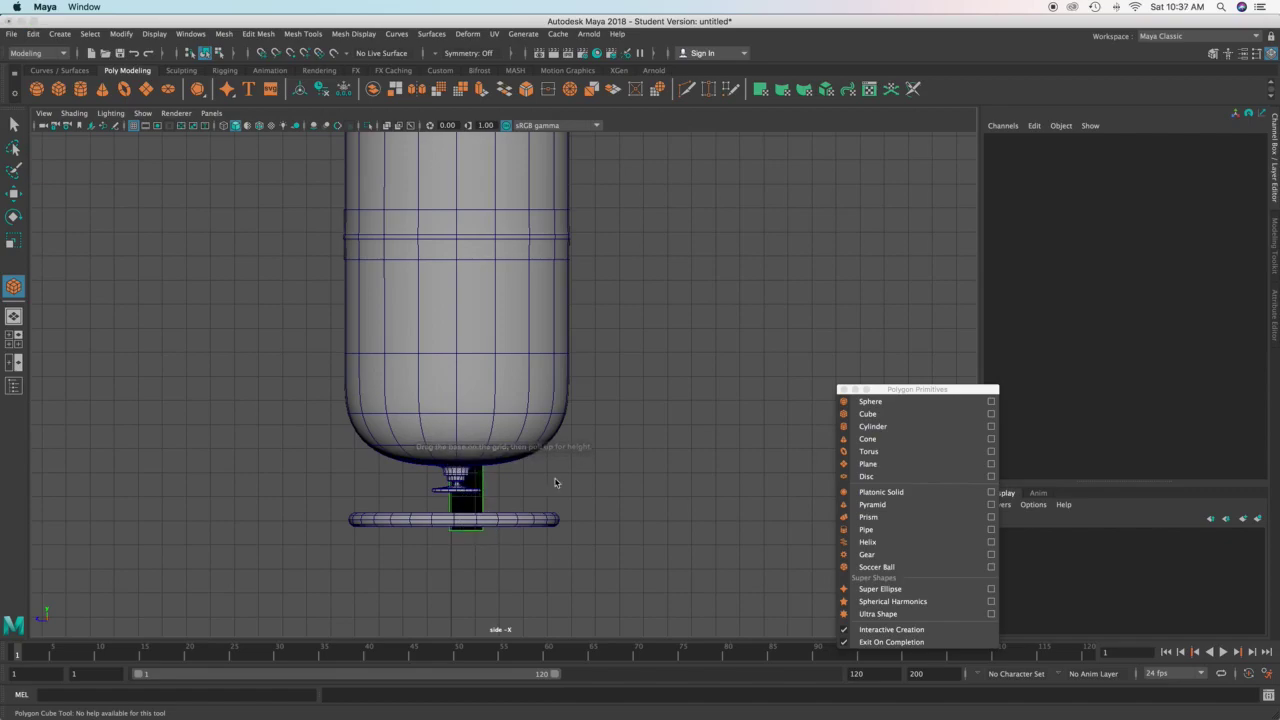
Give the cube a thickness of about 0.06 and move it to the torus's rim at about X -4.17, Y -18.7
key(space)
key(space)
alt+drag(742, 288, 630, 312)
alt+middle_drag(434, 242, 520, 280)
alt+right_drag(470, 290, 531, 250)
alt+drag(531, 245, 459, 323)
alt+right_drag(518, 338, 592, 372)
drag(521, 349, 524, 345)
drag(585, 378, 561, 316)
drag(503, 258, 479, 257)
alt+drag(645, 237, 437, 294)
alt+right_drag(437, 294, 406, 301)
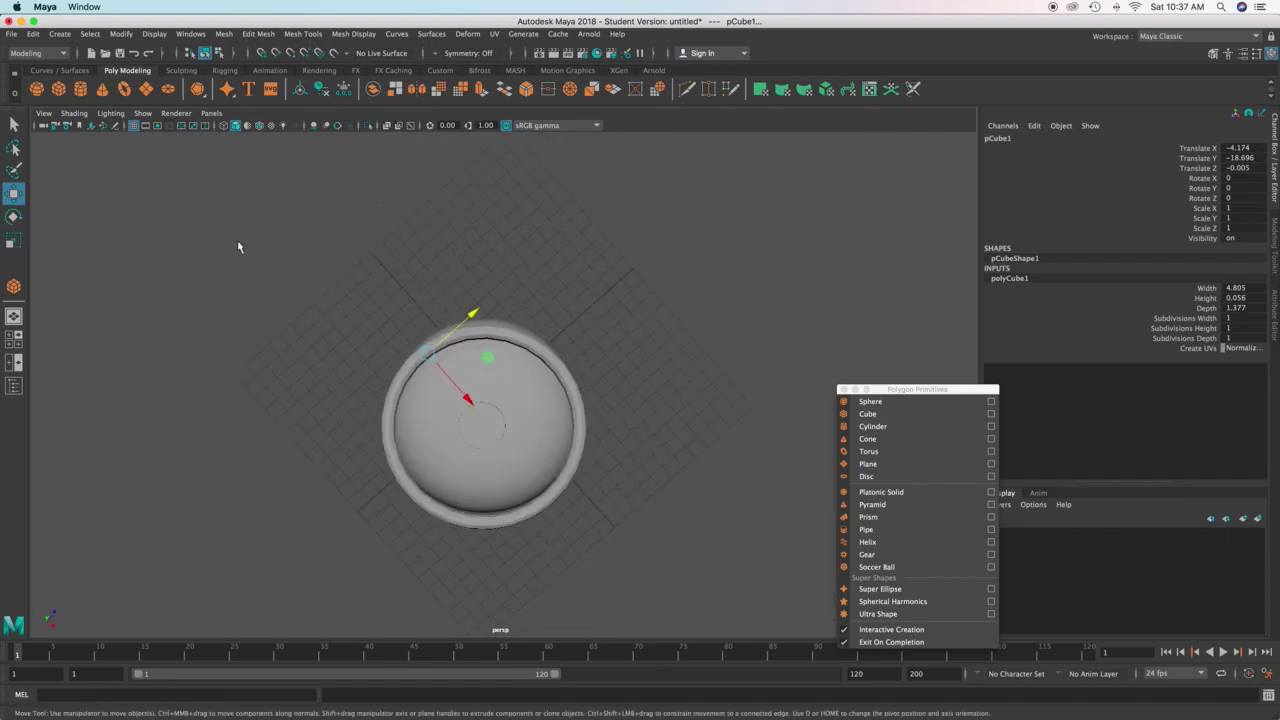
Duplicate the strip in the top view, move the copy across the torus to about X 3.5, Z 1.7, and rotate it to follow the rim
key(space)
key(space)
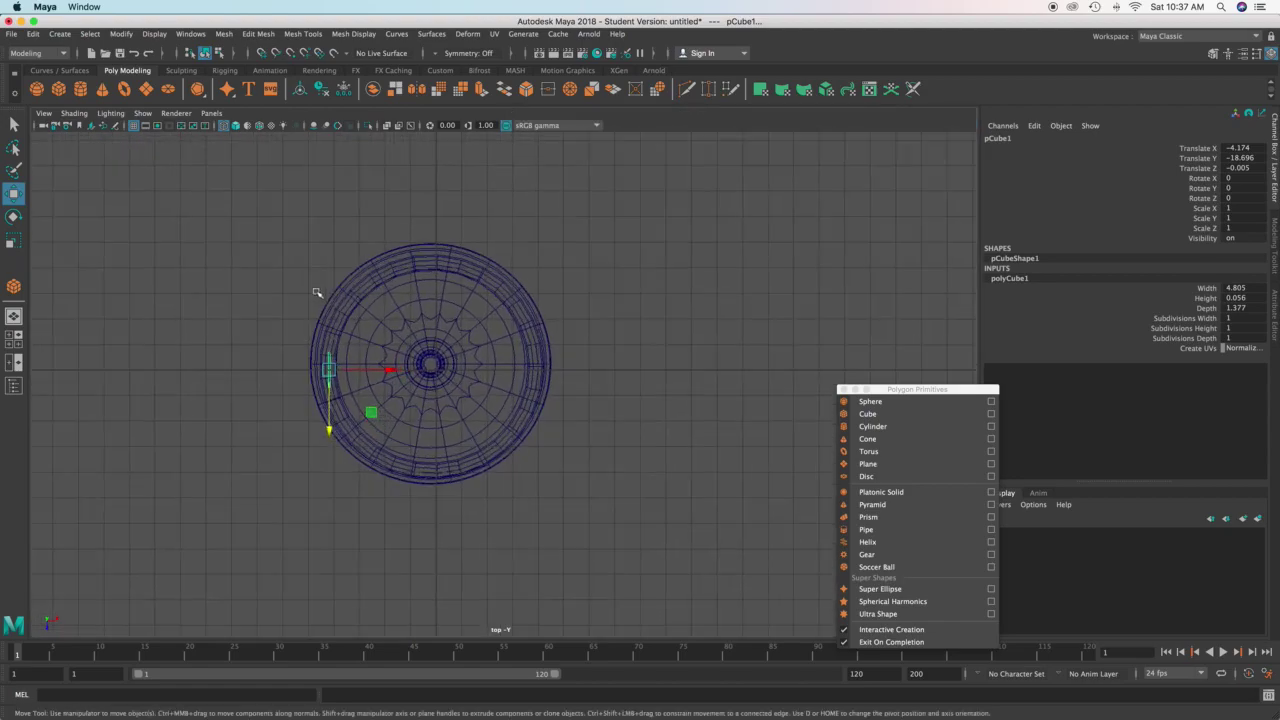
key(ctrl+d)
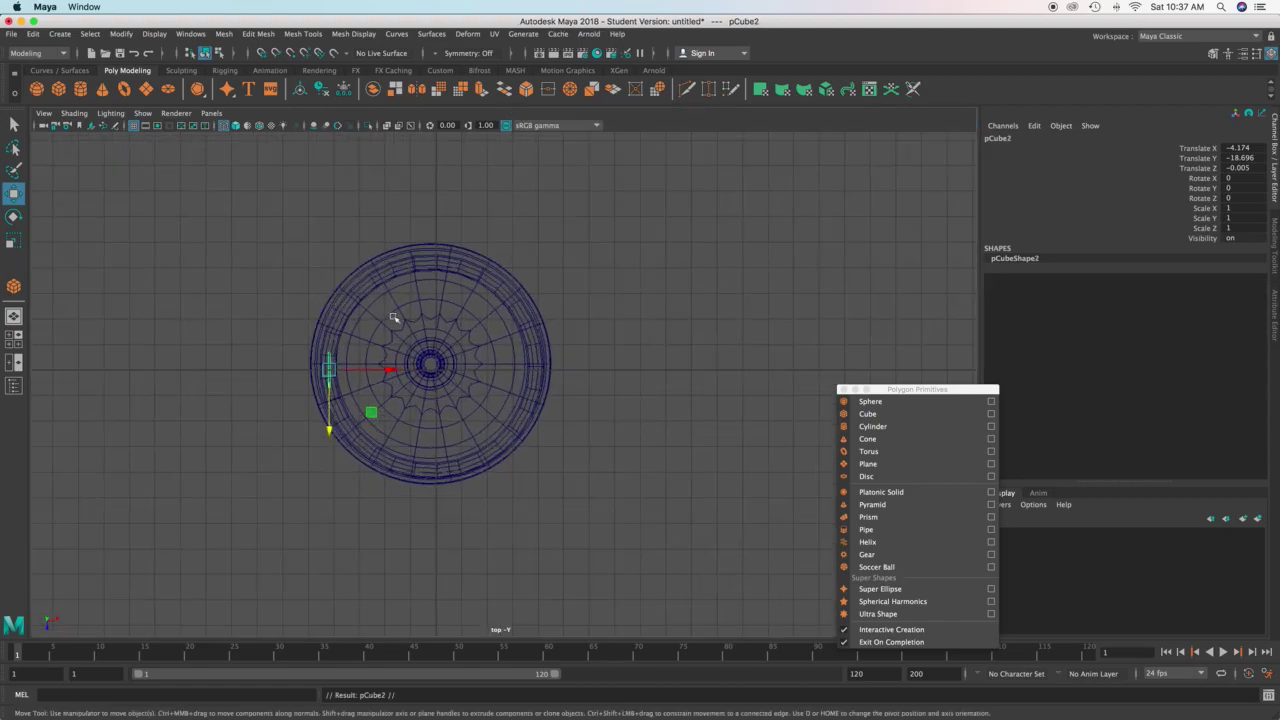
drag(389, 372, 585, 384)
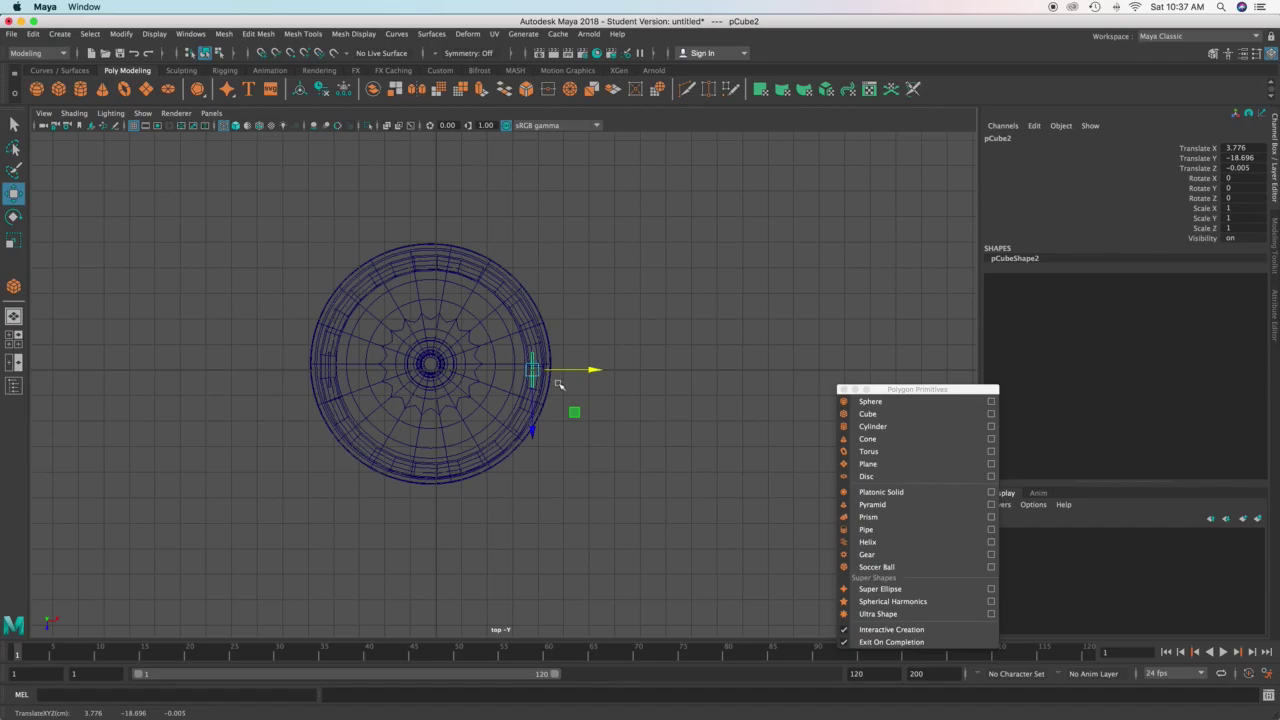
drag(538, 375, 528, 410)
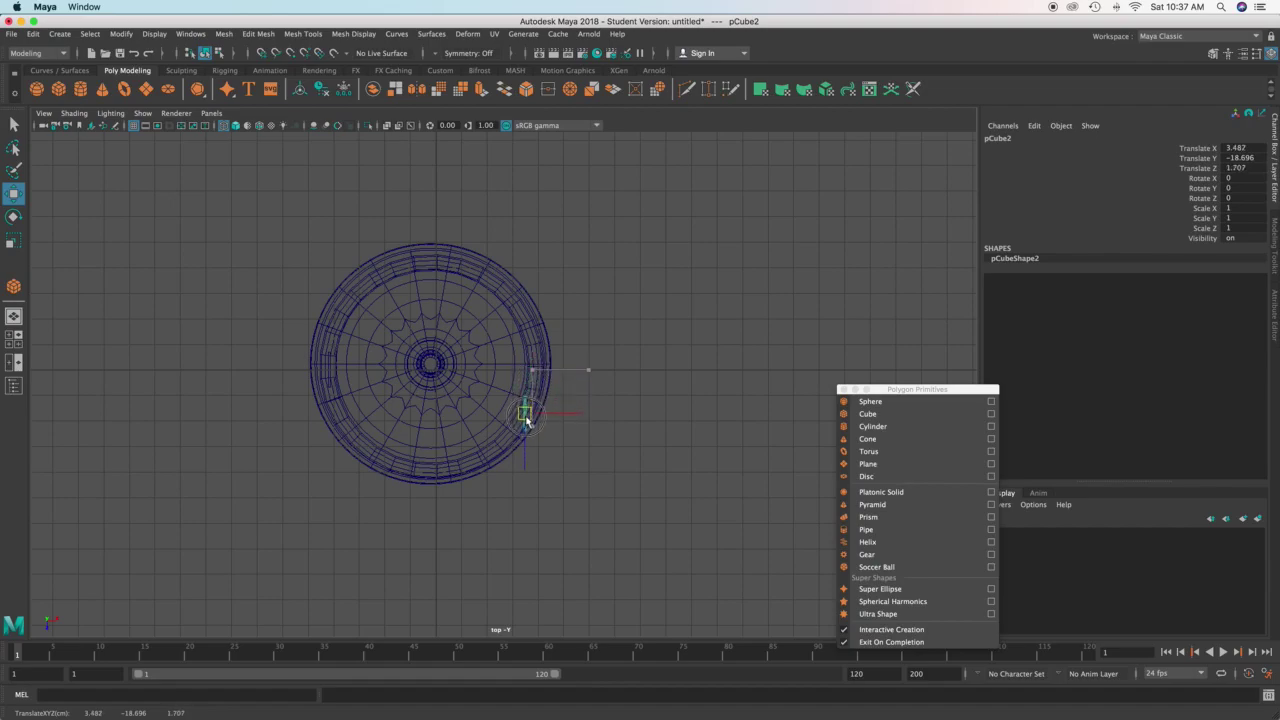
drag(529, 421, 564, 467)
key(e)
key(w)
Place a third strip copy on the torus's rim at about X -0.11, Z -4.16, rotated about -91 degrees around Y
drag(525, 418, 431, 261)
key(ctrl+d)
key(e)
drag(491, 290, 440, 320)
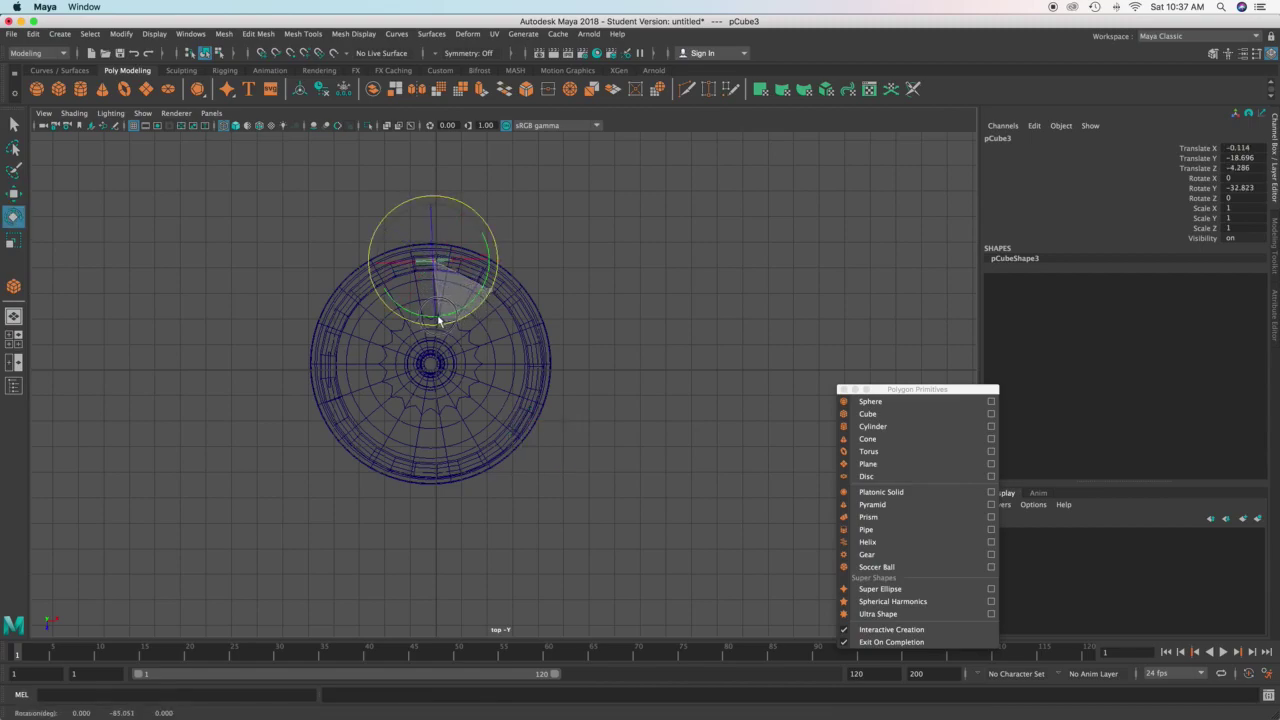
key(w)
drag(434, 266, 436, 272)
Examine the torus, its three strip supports and the body from several angles in the perspective view
key(space)
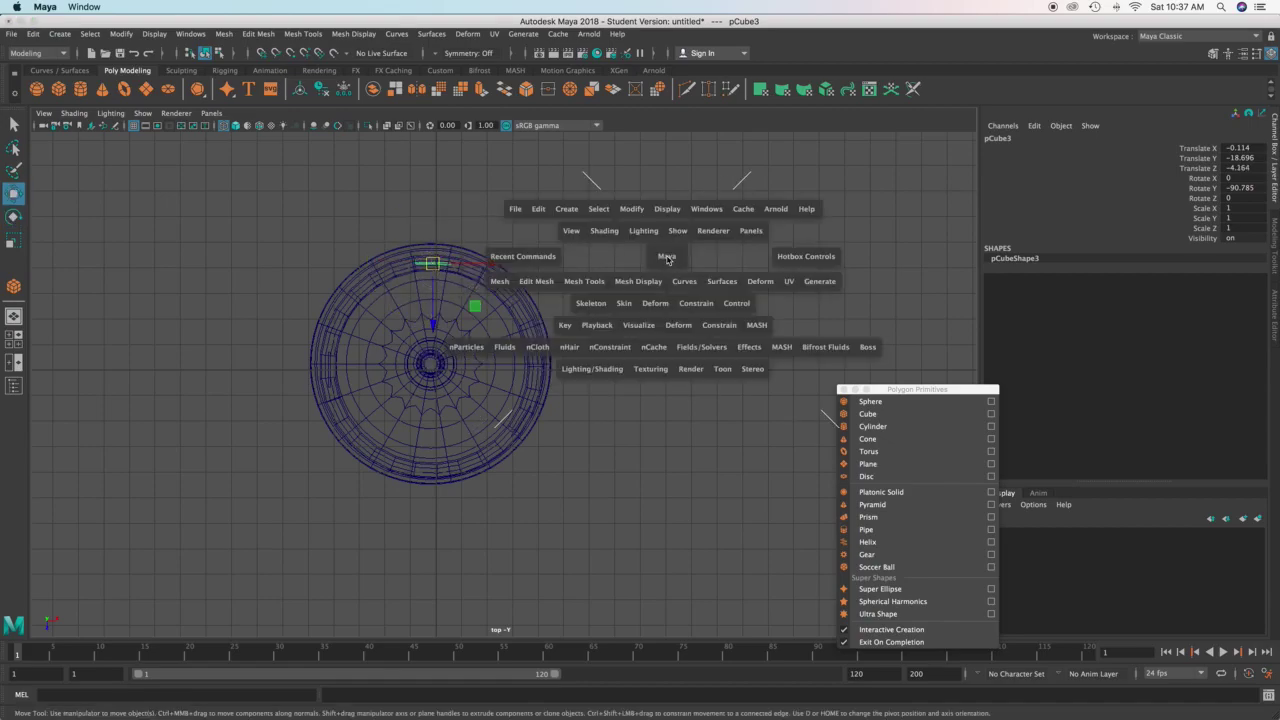
click(661, 263)
click(660, 293)
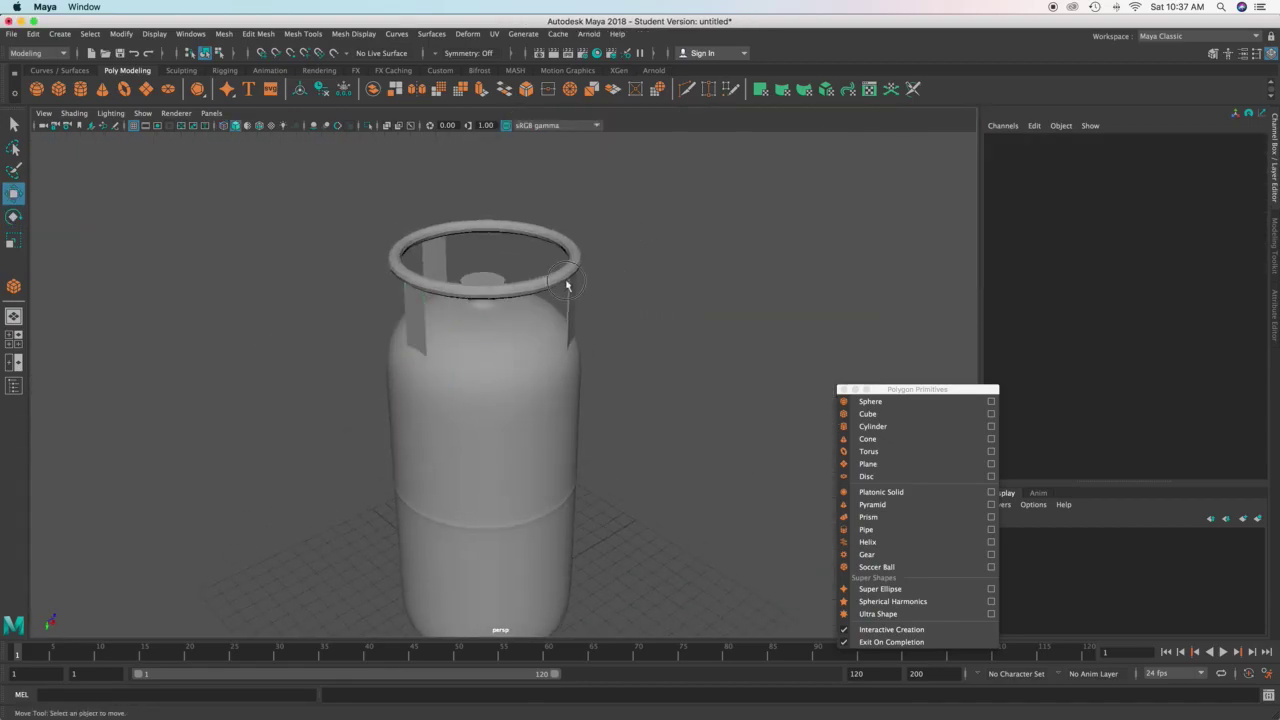
alt+drag(632, 285, 580, 276)
scroll(580, 276, down, 5)
alt+drag(549, 329, 522, 380)
alt+middle_drag(522, 380, 520, 318)
scroll(505, 410, up, 5)
Insert an edge loop on the body's foot end, close to the outer edge of the face ring around the flat cap
click(502, 430)
alt+drag(494, 500, 495, 360)
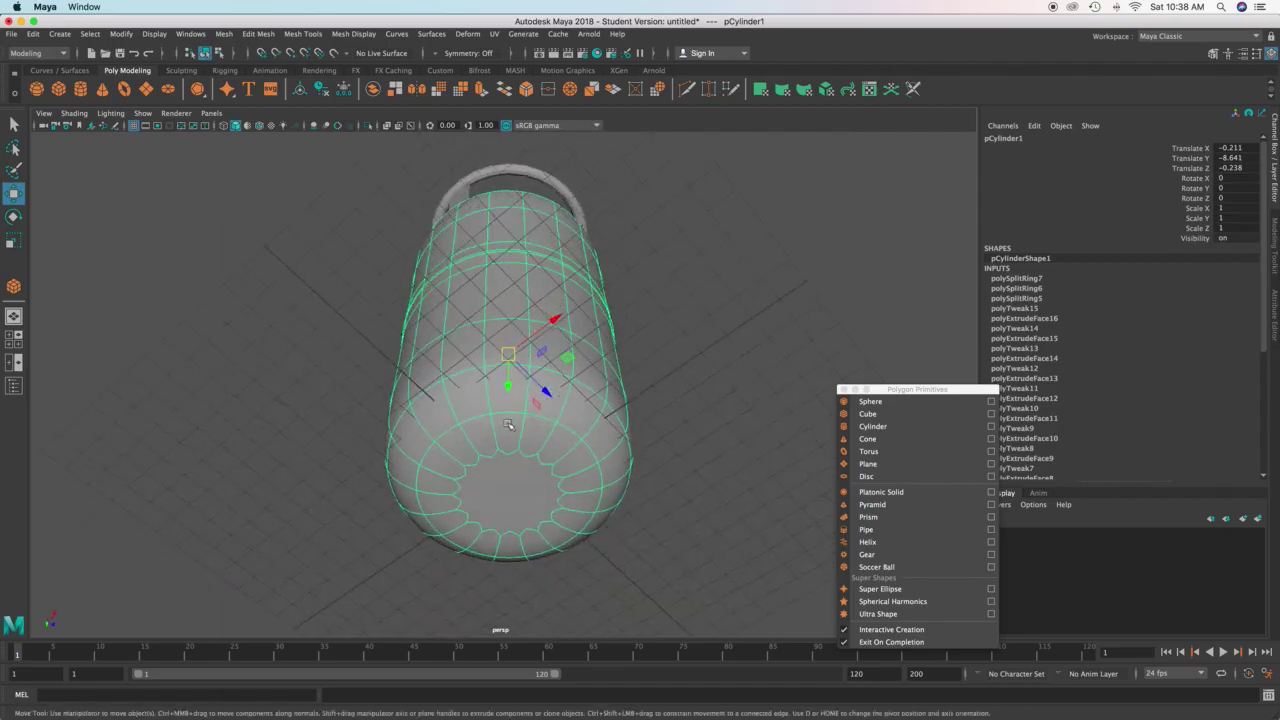
scroll(515, 440, up, 3)
alt+middle_drag(520, 475, 510, 390)
key(1)
shift+right_drag(497, 400, 443, 428)
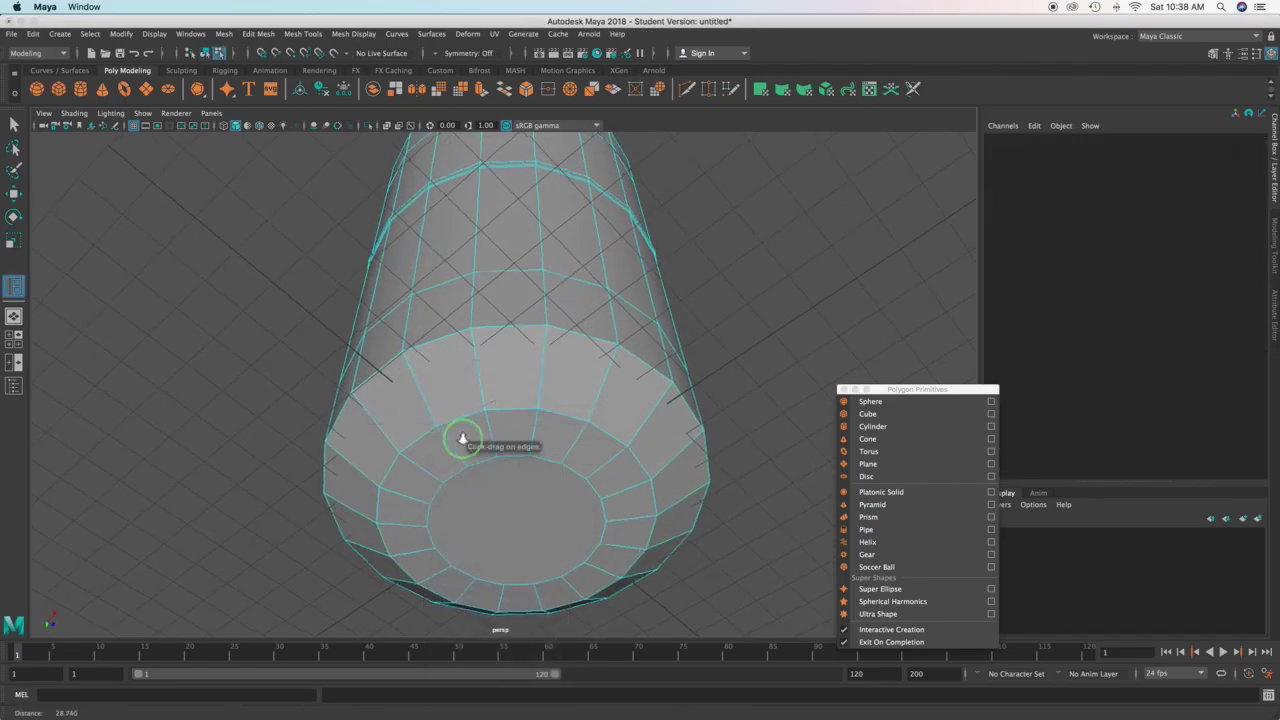
drag(487, 431, 484, 427)
key(q)
Select the full ring of narrow faces beside the new edge loop on the body's foot end
right_drag(456, 426, 452, 380)
click(464, 426)
alt+drag(563, 486, 603, 496)
shift+double_click(598, 520)
shift+double_click(382, 500)
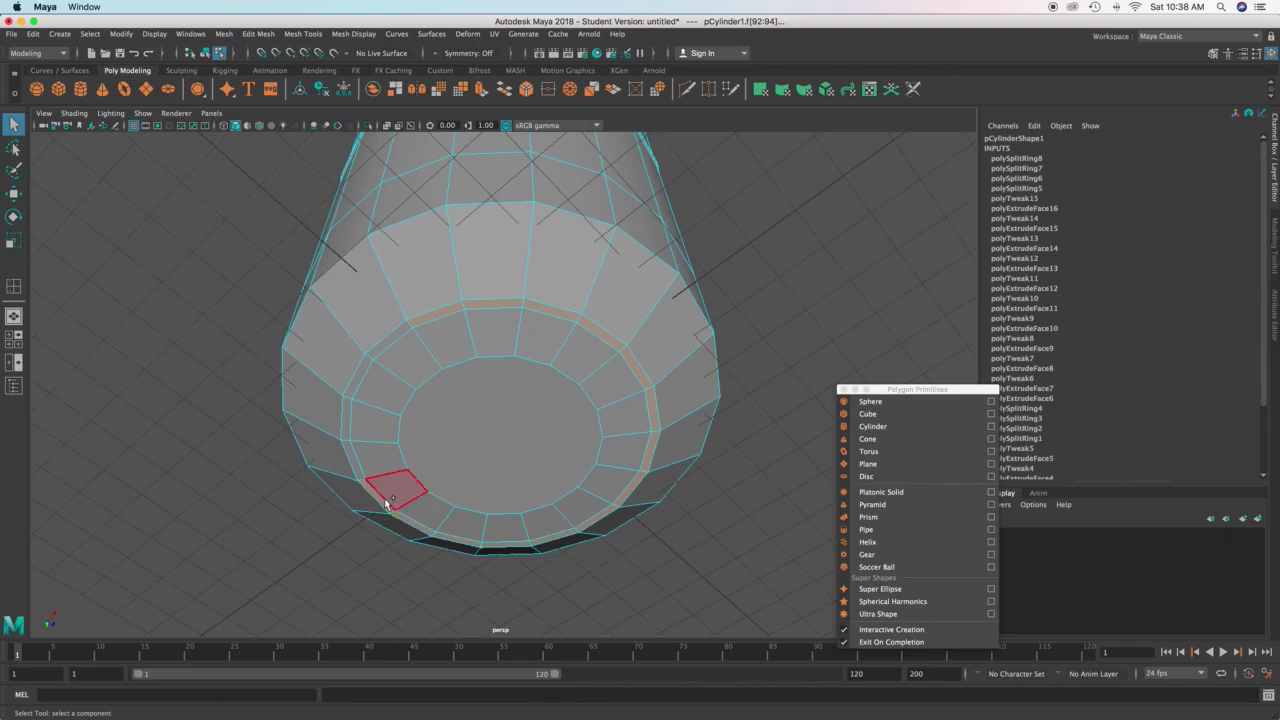
shift+double_click(390, 338)
Extrude the selected face ring and move it straight away from the body to form a hollow foot ring
alt+drag(460, 346, 470, 381)
shift+right_drag(470, 381, 470, 412)
alt+drag(470, 435, 517, 477)
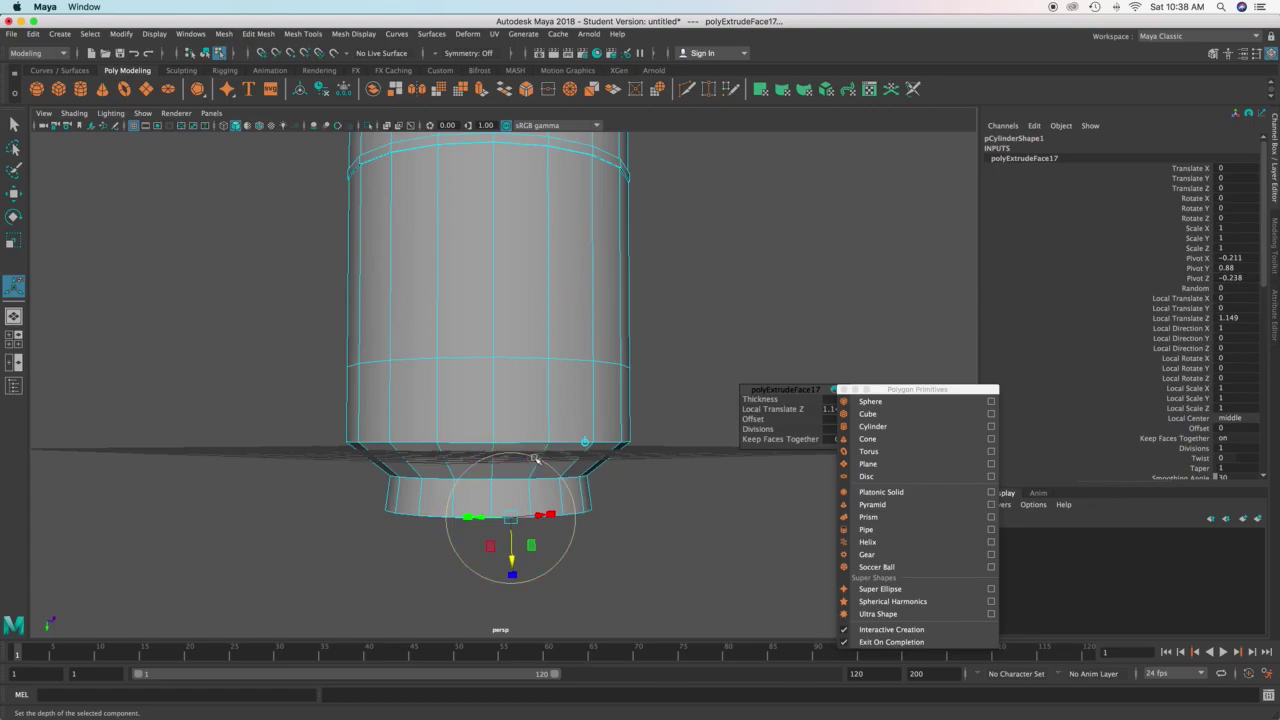
key(ctrl+z)
key(w)
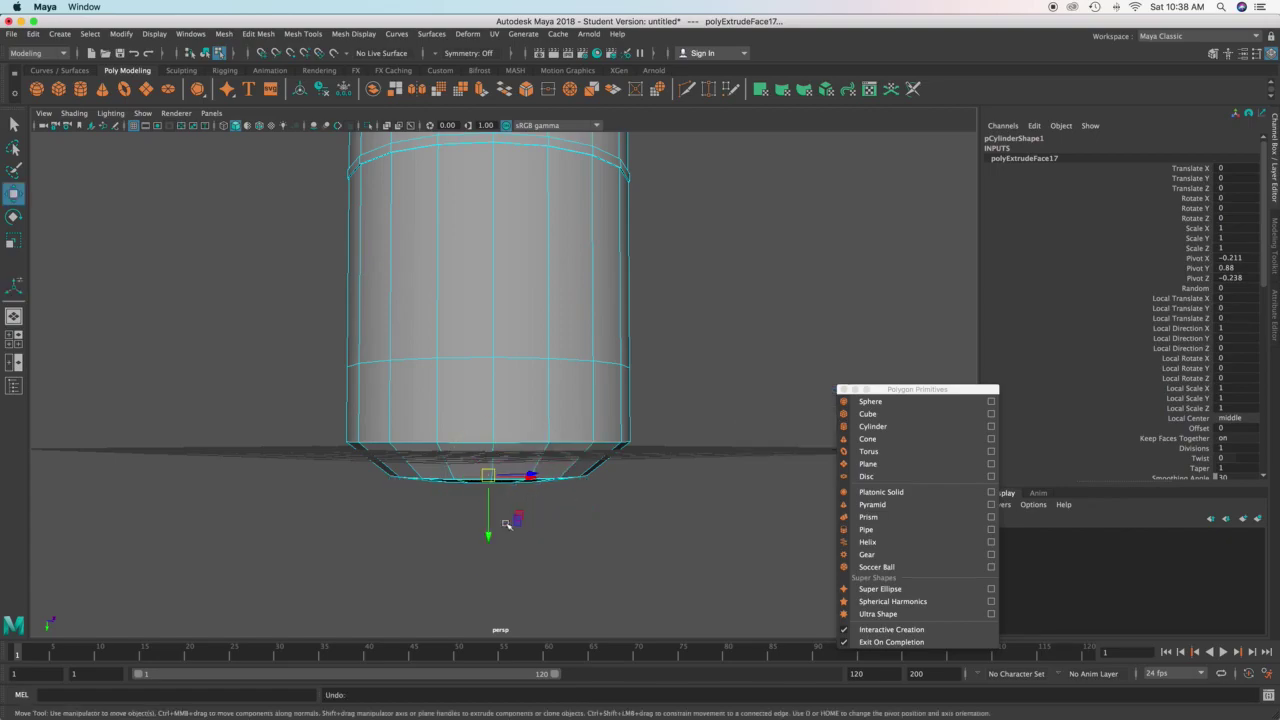
drag(487, 537, 459, 460)
scroll(471, 545, up, 5)
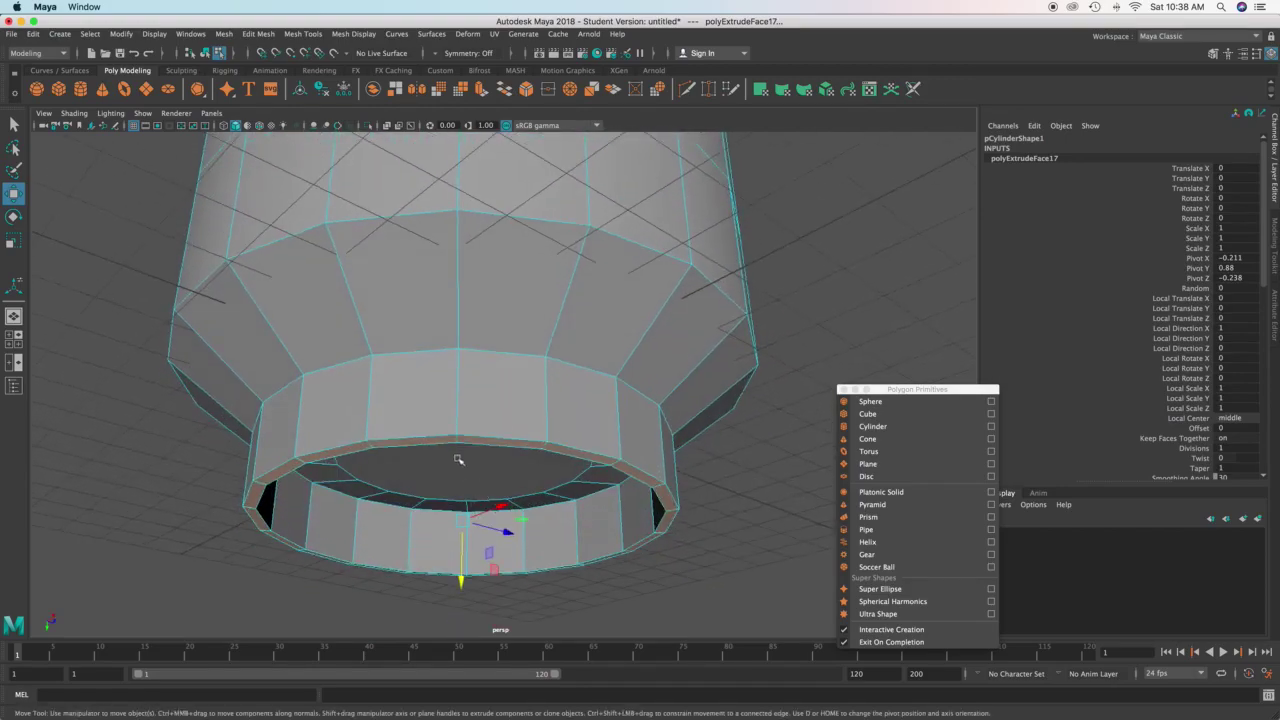
Turn on the body's smooth preview and insert an edge loop around the foot ring
key(3)
right_drag(431, 343, 488, 323)
click(800, 374)
alt+drag(640, 345, 576, 440)
shift+right_drag(419, 450, 470, 328)
shift+right_drag(446, 400, 350, 426)
drag(342, 478, 392, 534)
key(q)
right_drag(393, 347, 680, 312)
Scale the tank body uniformly to about 1.07 and move it slightly away from the torus ring
alt+right_drag(766, 309, 493, 408)
click(477, 371)
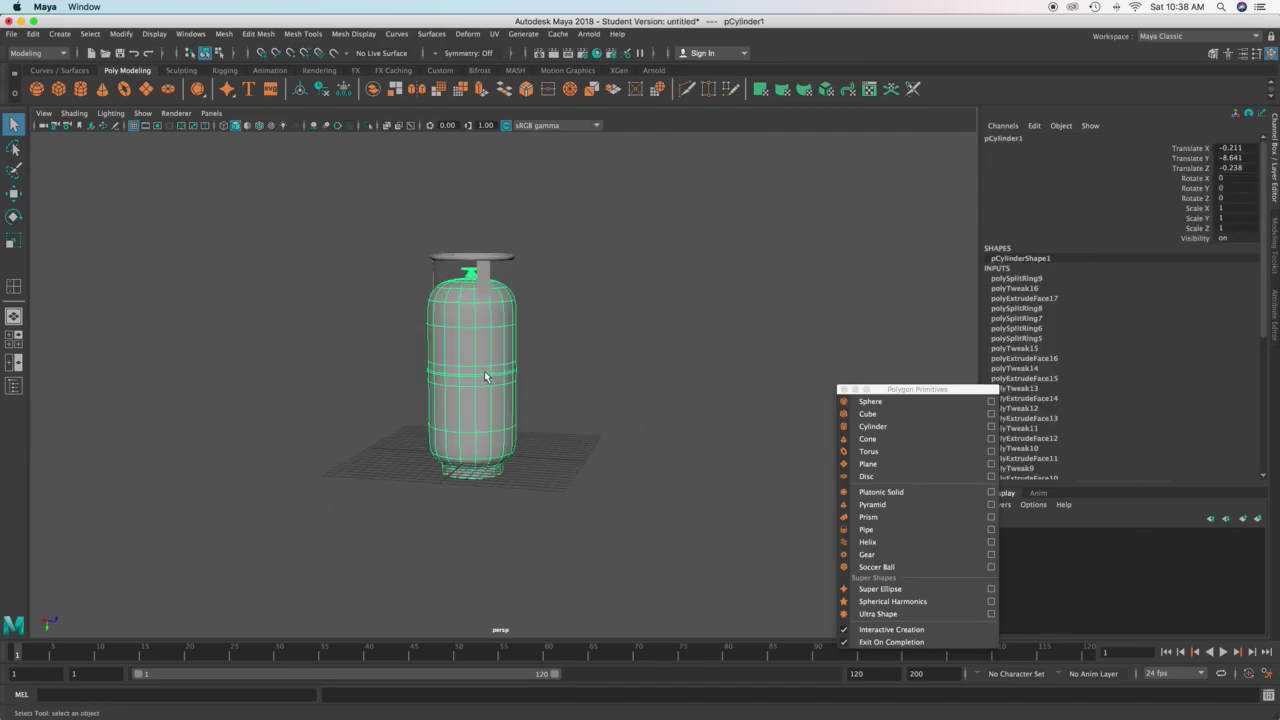
key(r)
drag(472, 373, 482, 379)
key(w)
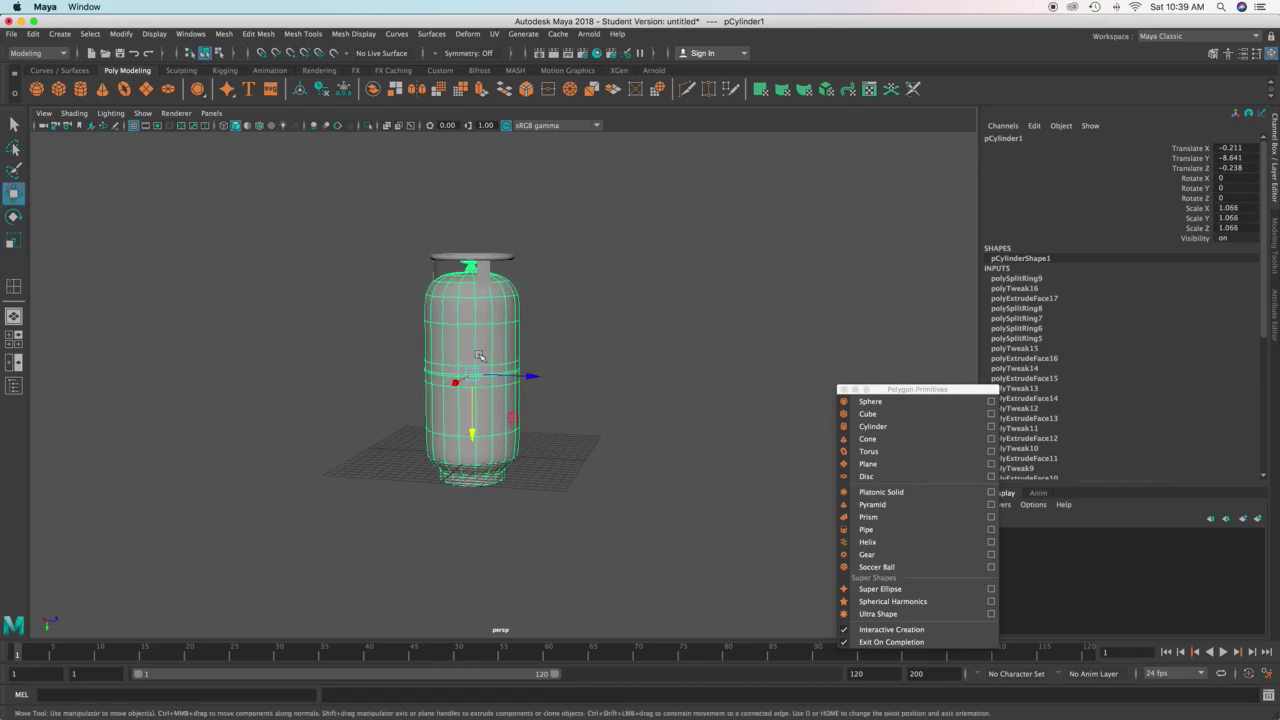
drag(474, 433, 475, 437)
click(562, 392)
Hide the grid in the perspective view and inspect the whole tank from several angles
alt+drag(600, 337, 571, 427)
alt+drag(637, 427, 638, 395)
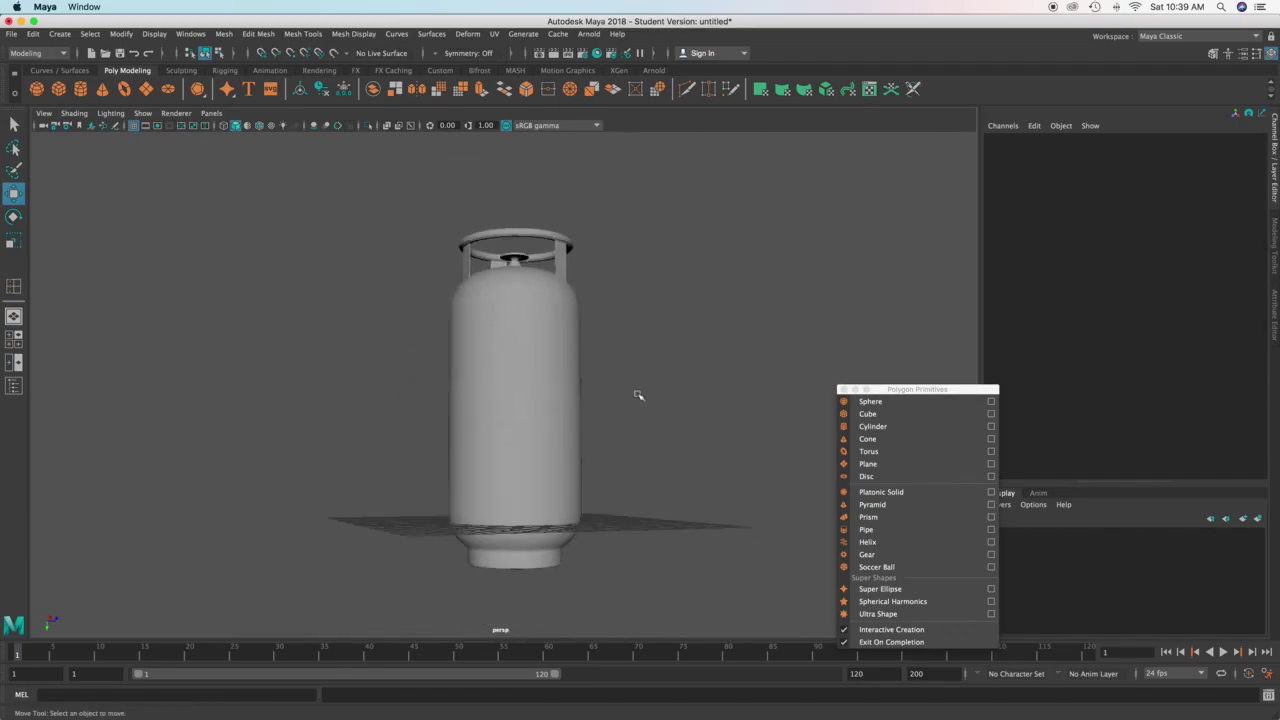
click(134, 126)
alt+drag(423, 354, 323, 378)
alt+drag(375, 292, 502, 290)
scroll(510, 303, up, 2)
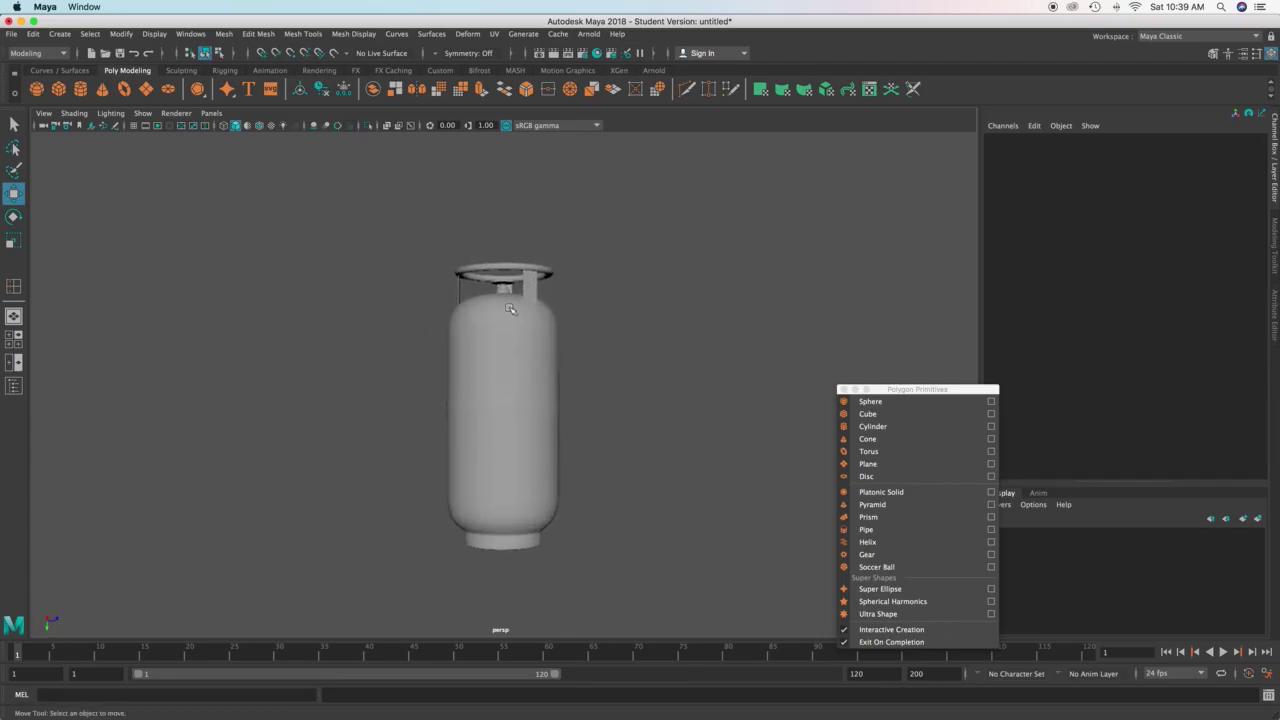
key(ctrl+Right)
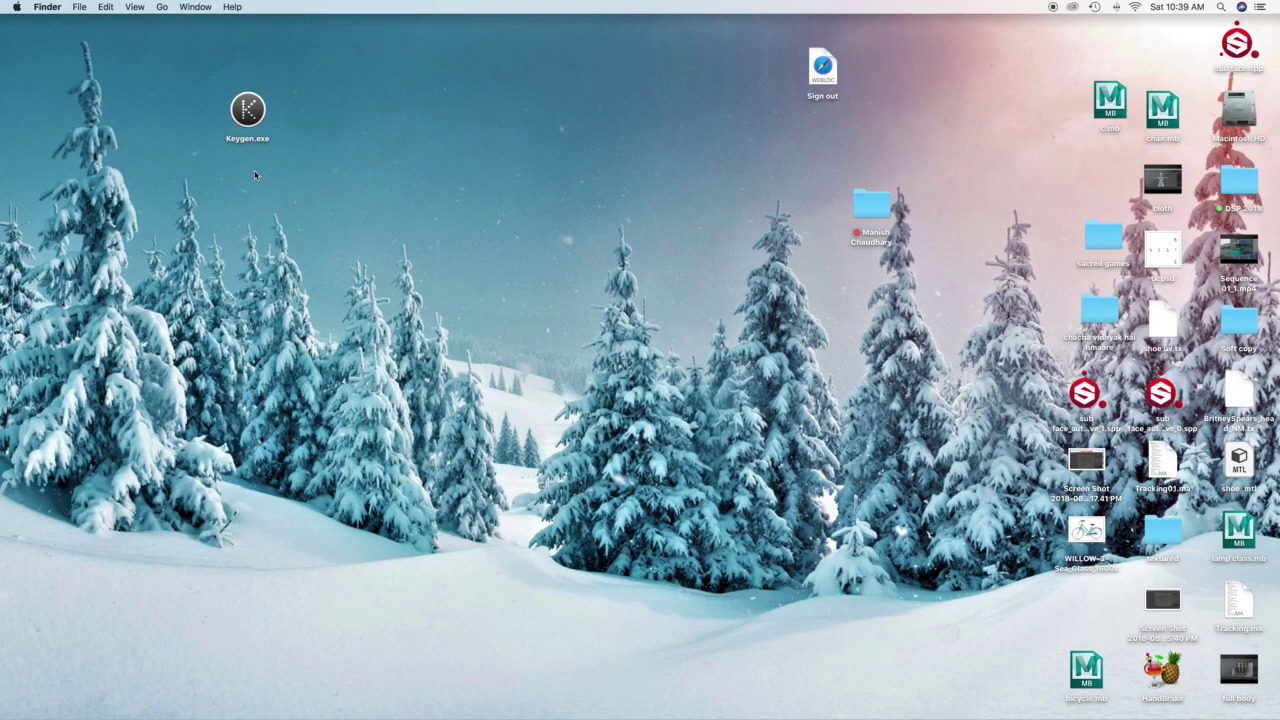
key(ctrl+Left)
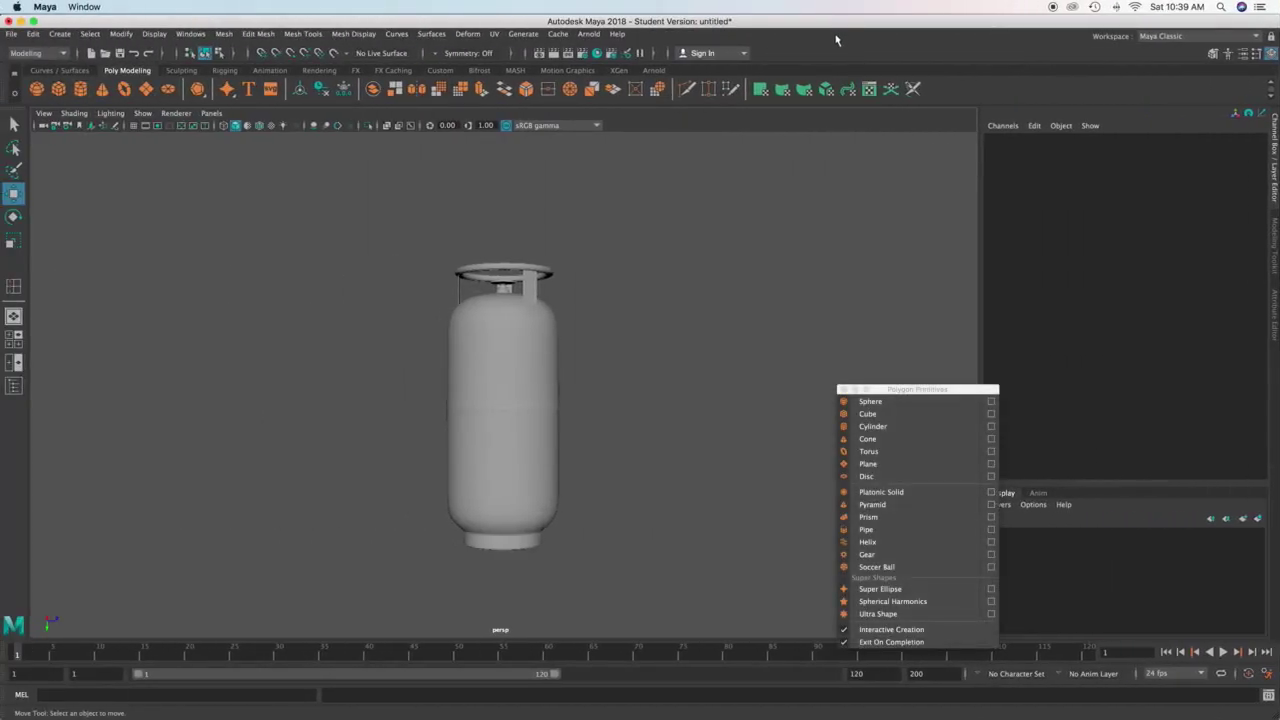